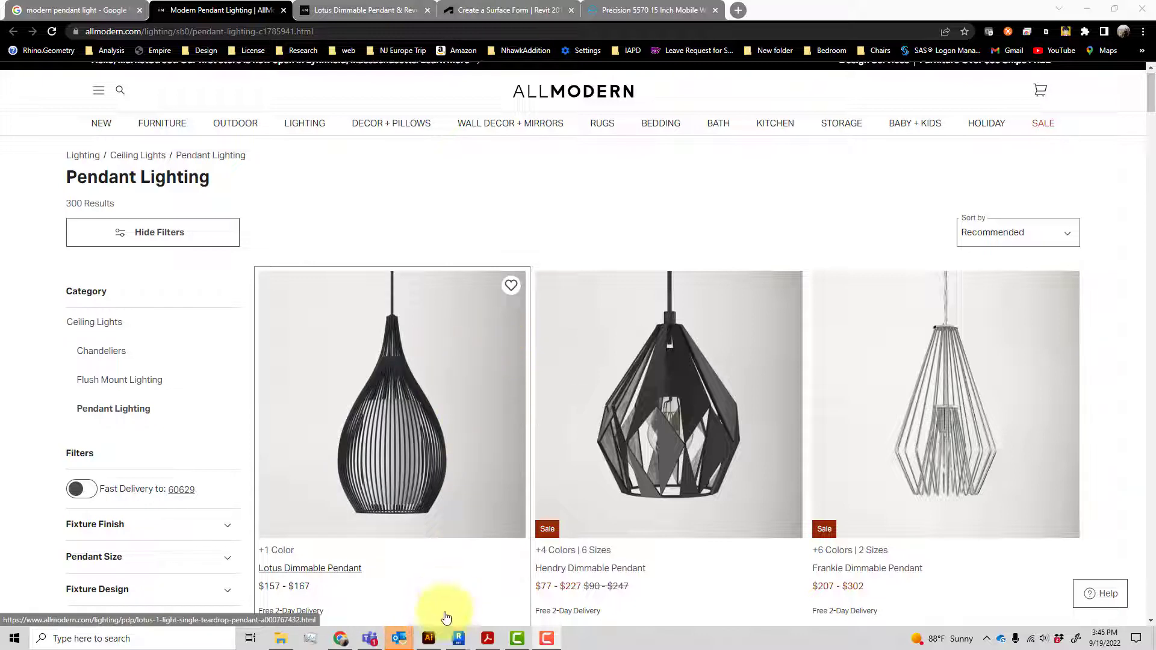
# Switch to Illustrator and export the striped artwork, using artboards, as PendantCutout.png at 150 ppi with a transparent background
pyautogui.click(428, 638)
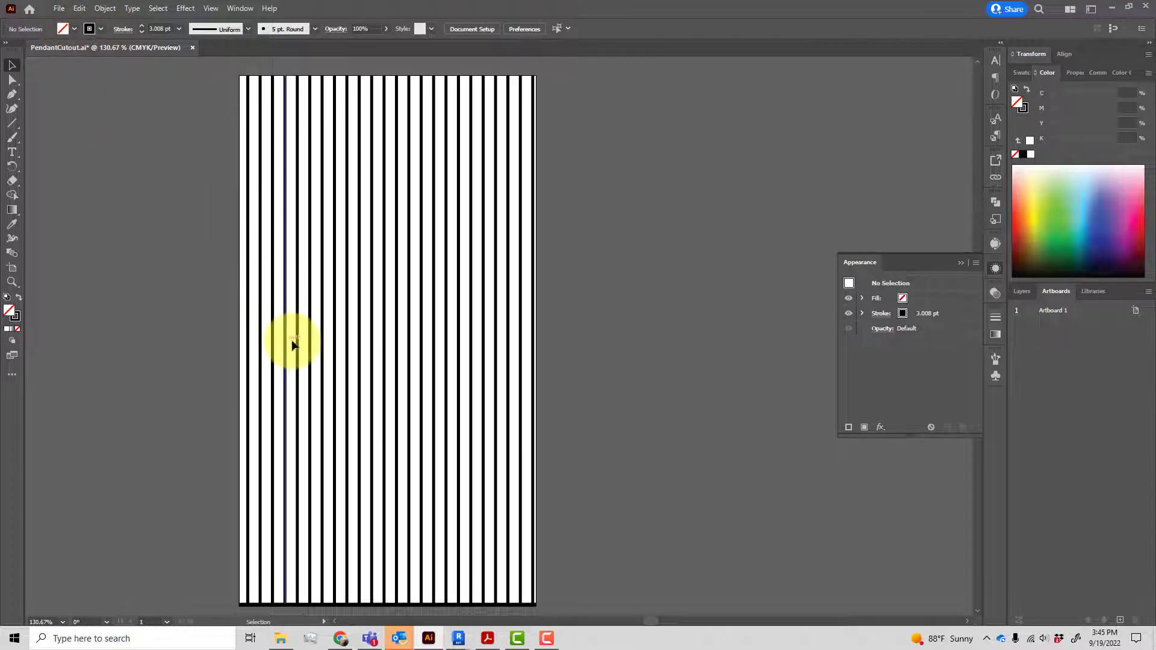
pyautogui.hotkey('ctrl', 'a')
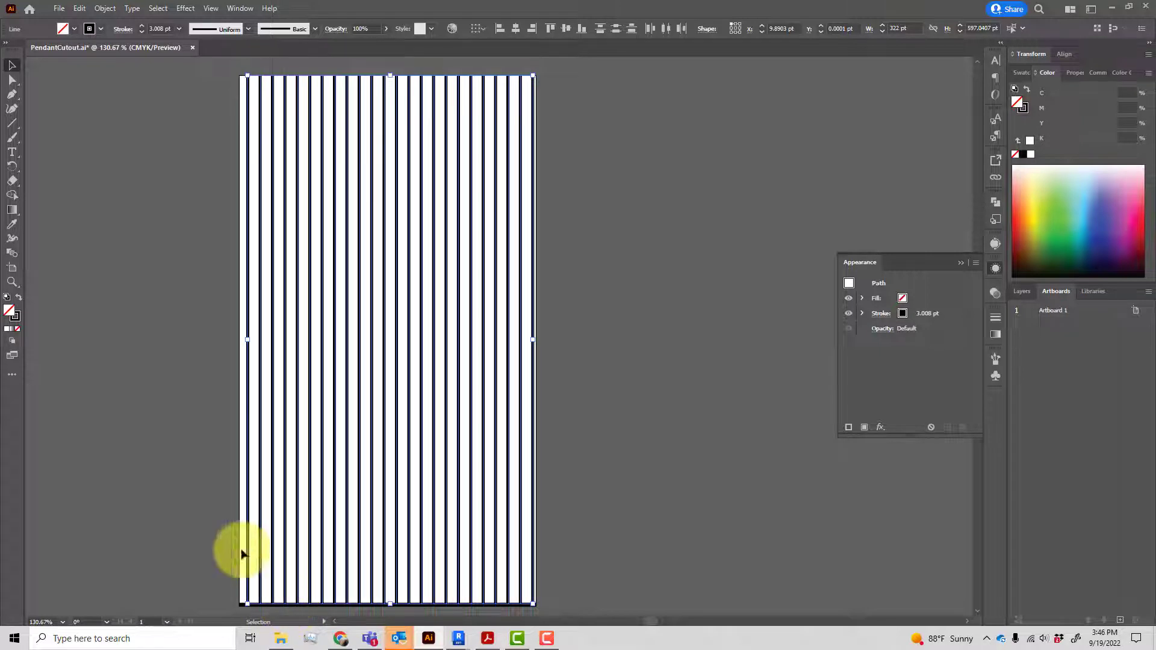
pyautogui.click(129, 391)
pyautogui.click(59, 8)
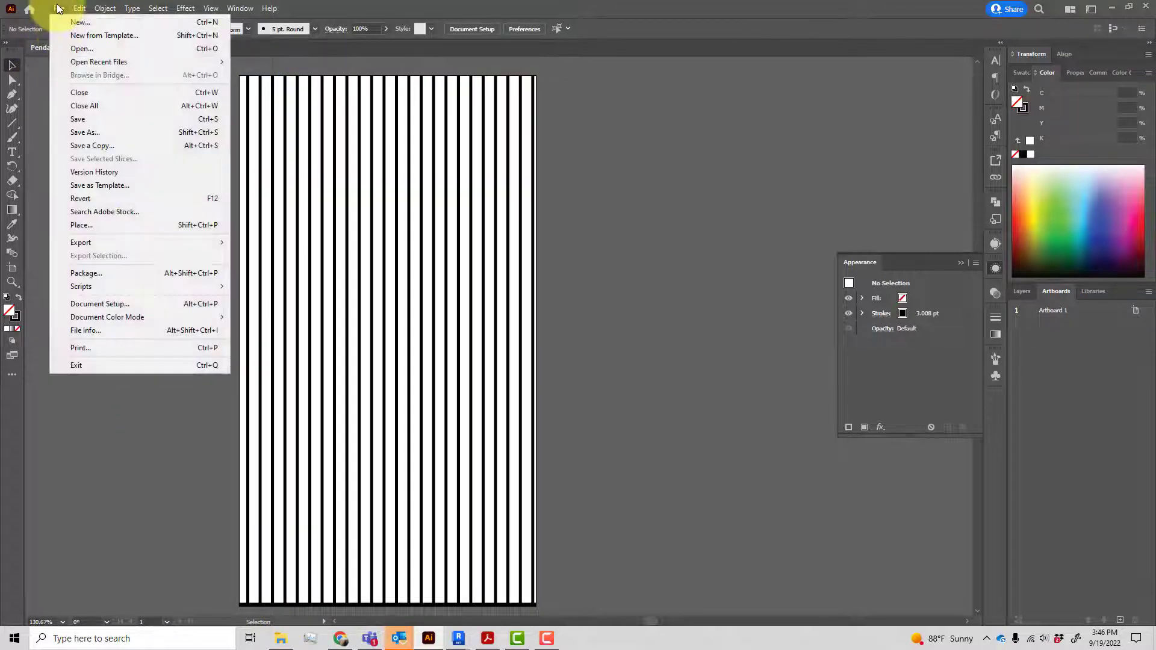
pyautogui.moveTo(133, 244)
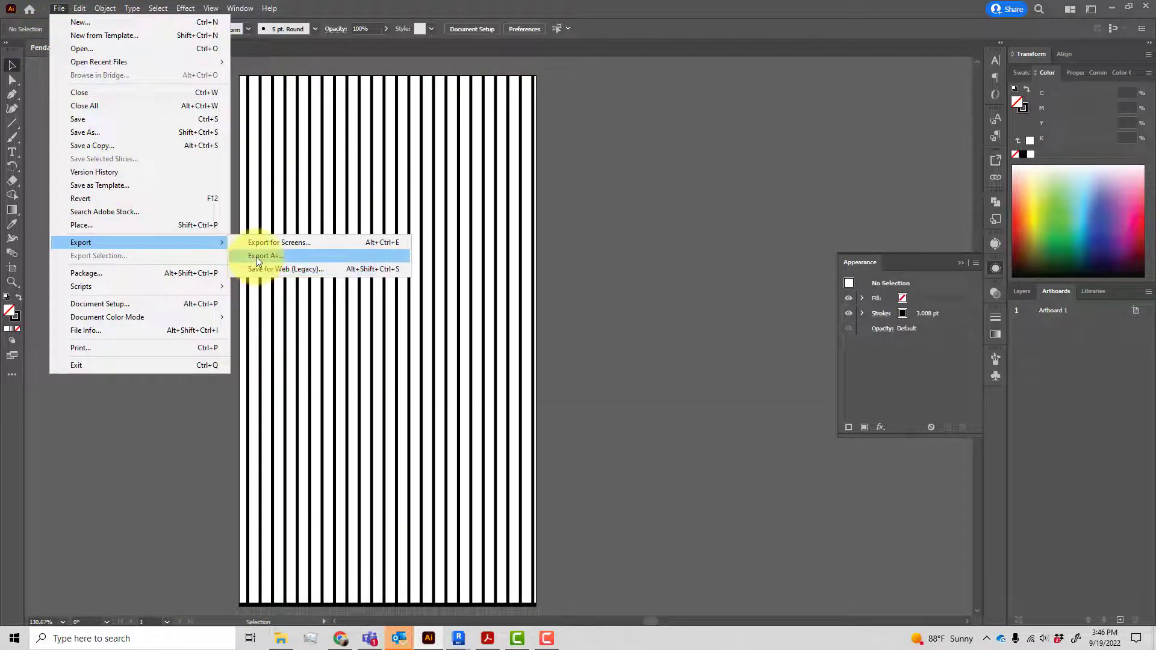
pyautogui.click(255, 256)
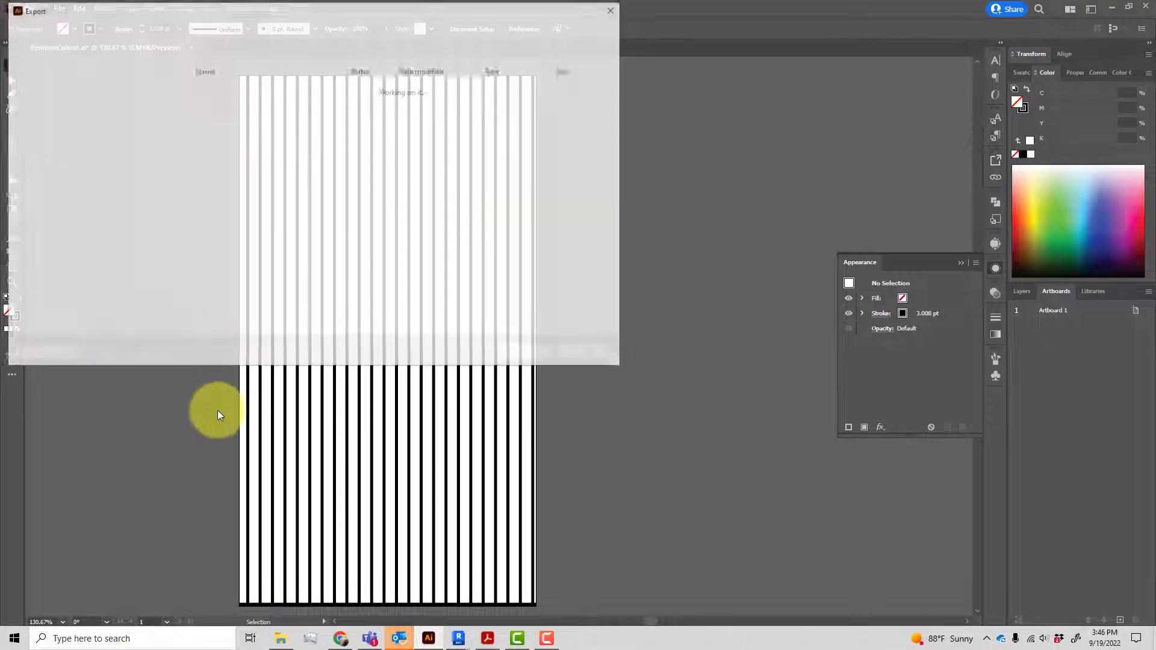
pyautogui.click(99, 286)
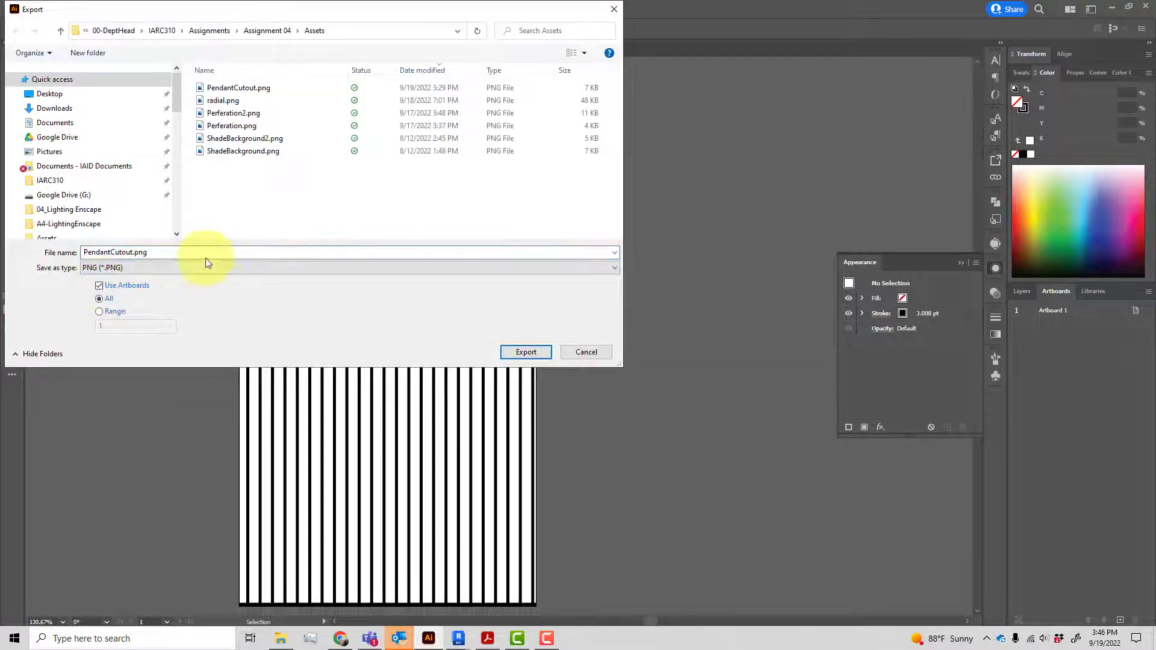
pyautogui.click(544, 352)
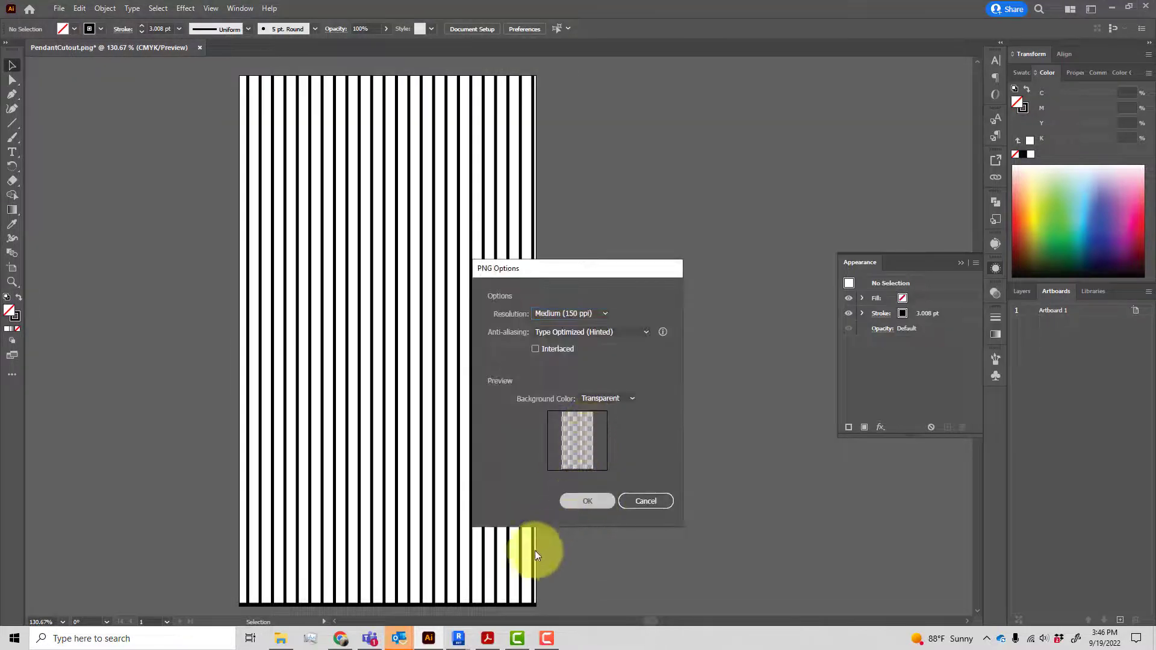
pyautogui.press('Return')
# Switch to the Test Room project in Revit and open its project materials at 0 - Black Metal
pyautogui.moveTo(458, 638)
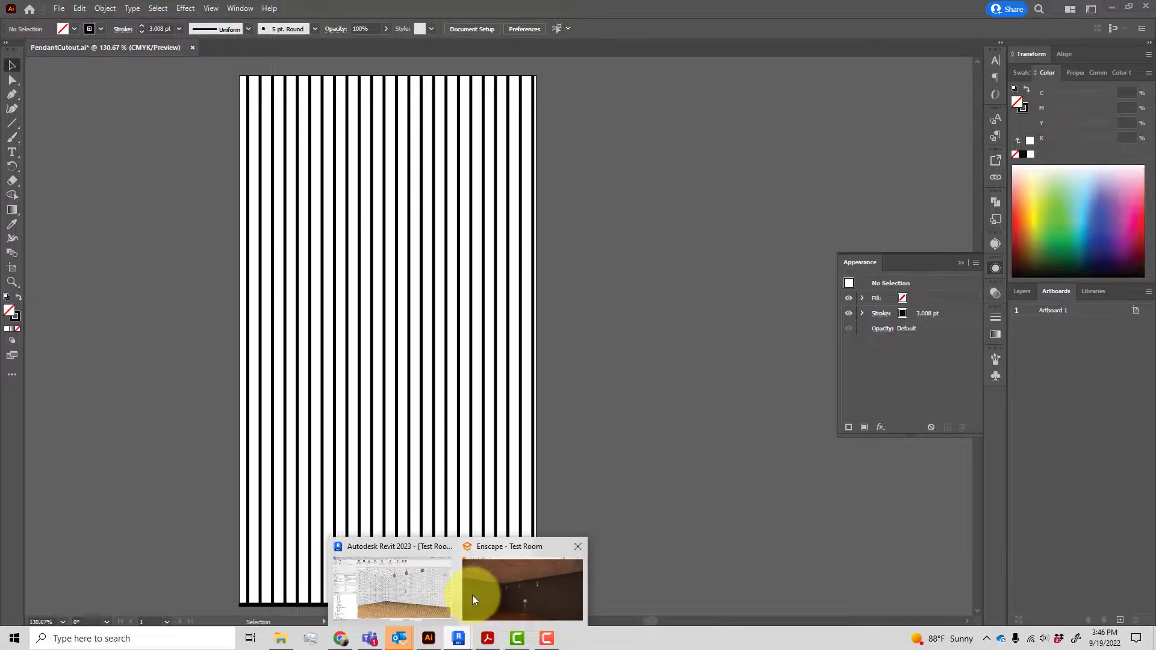
pyautogui.click(423, 593)
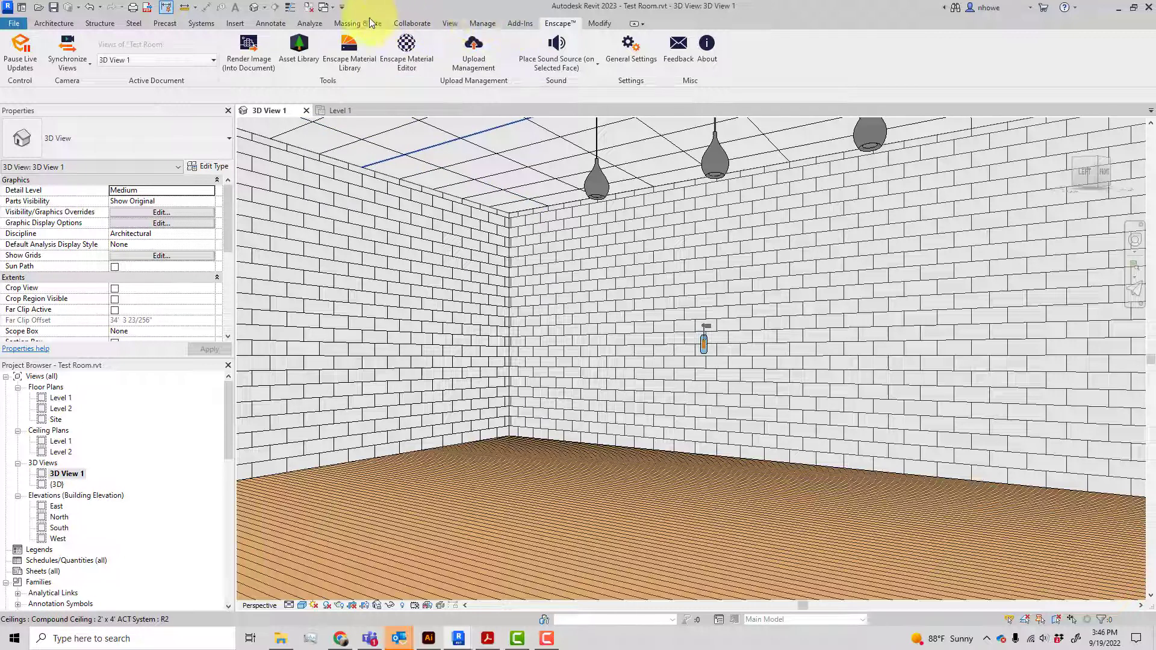
pyautogui.click(483, 23)
pyautogui.click(53, 55)
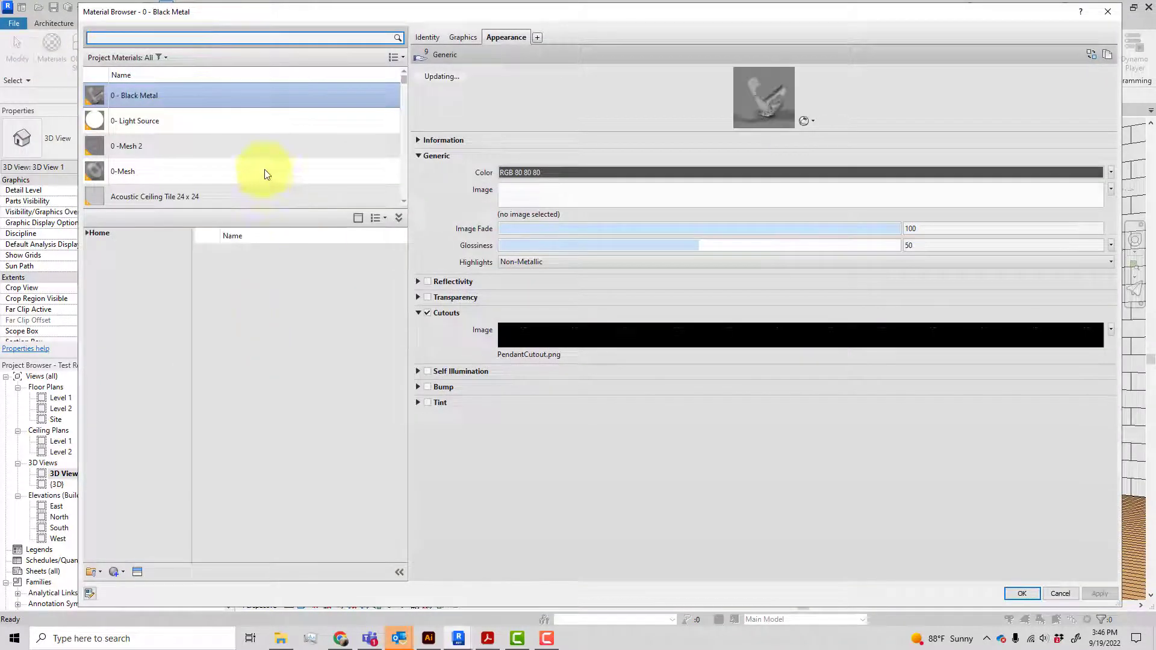
pyautogui.click(153, 96)
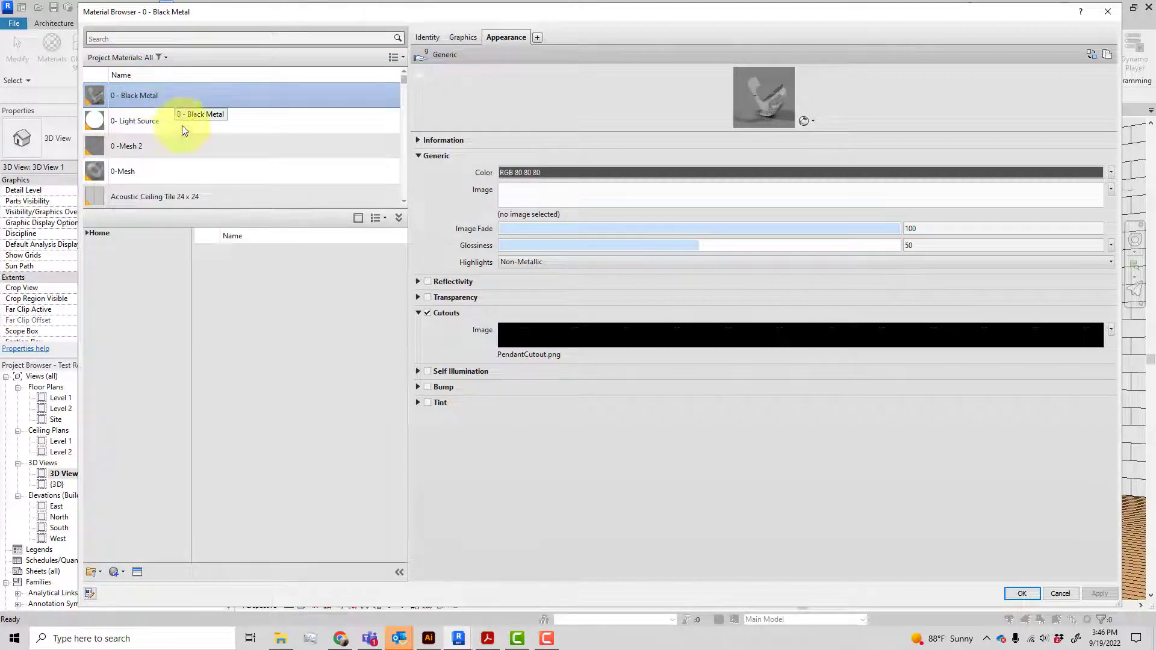
# Create a new material and name it 0 - Black Metal Basket
pyautogui.click(119, 573)
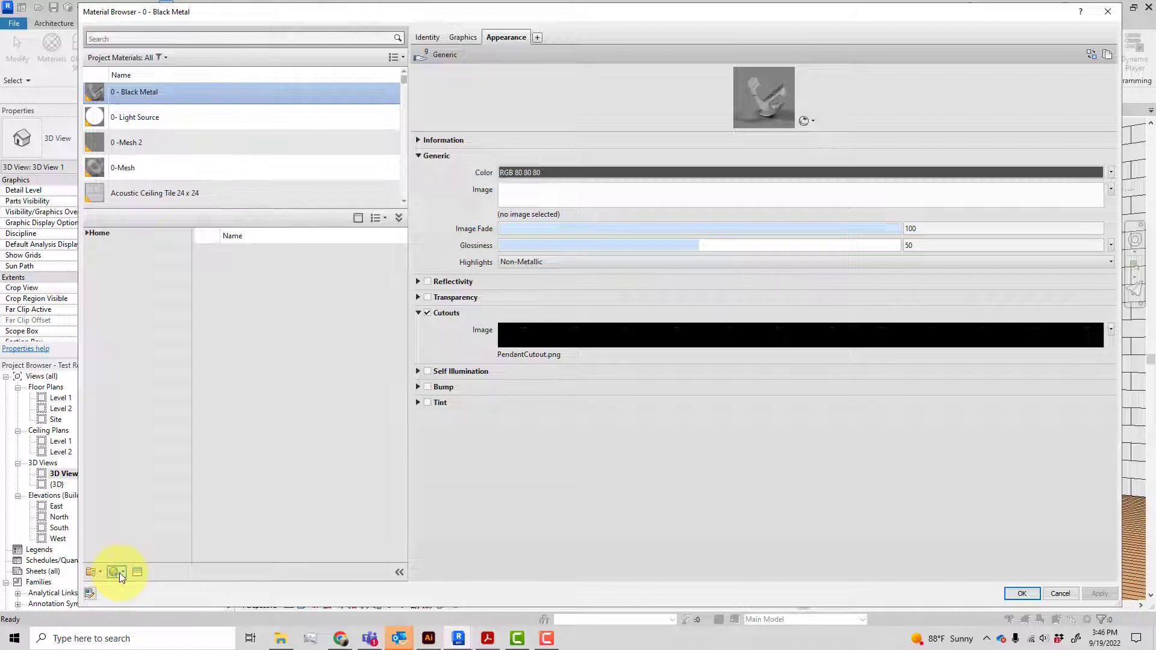
pyautogui.click(128, 585)
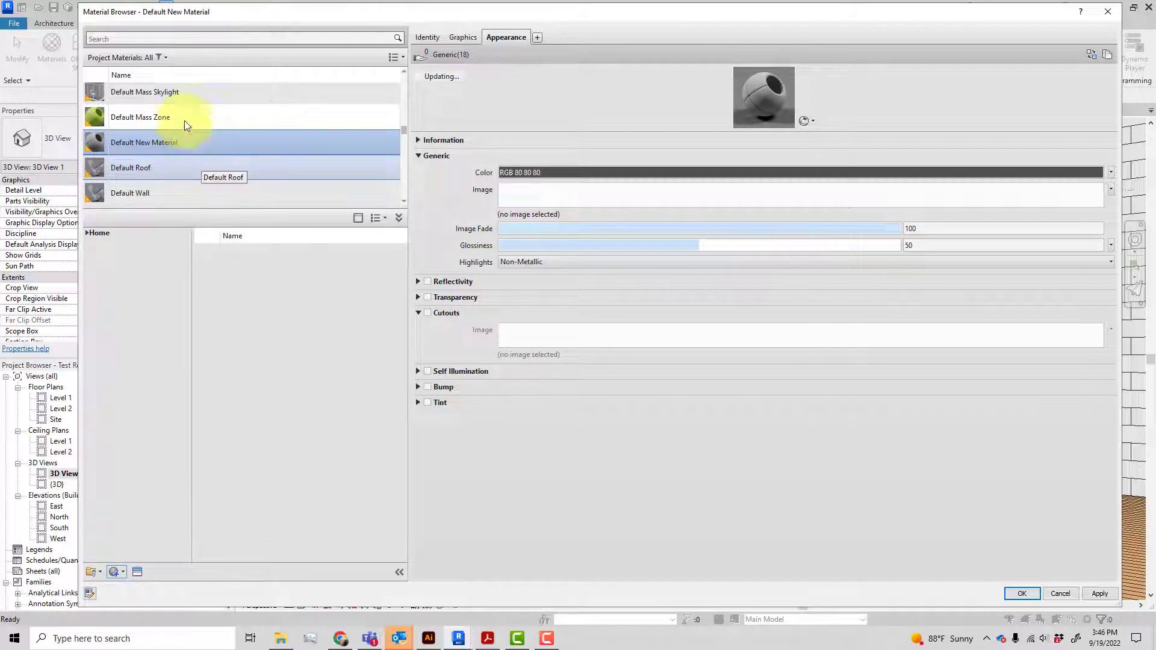
pyautogui.rightClick(190, 140)
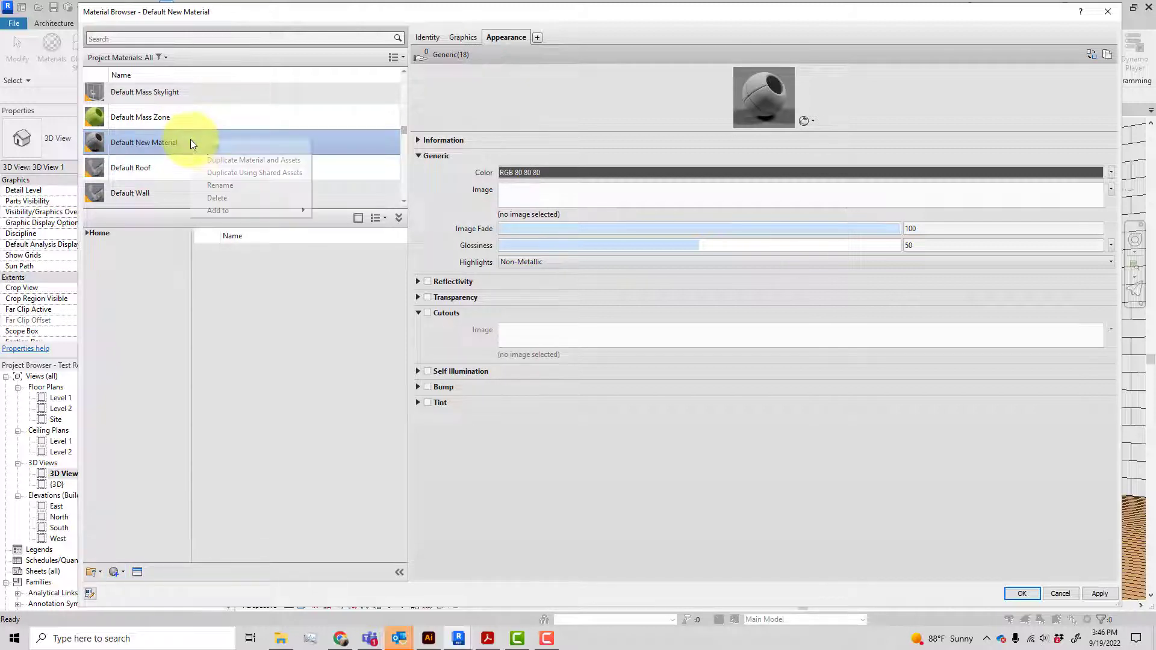
pyautogui.click(227, 184)
pyautogui.write('0 - ')
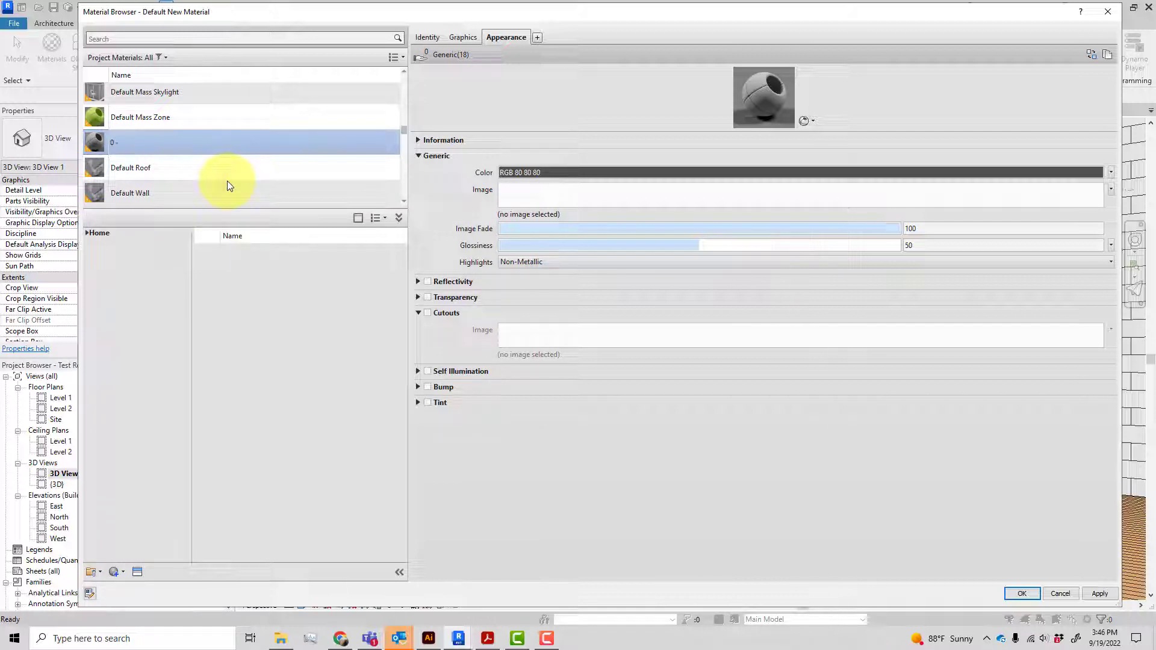
pyautogui.write('Black Metal Basket')
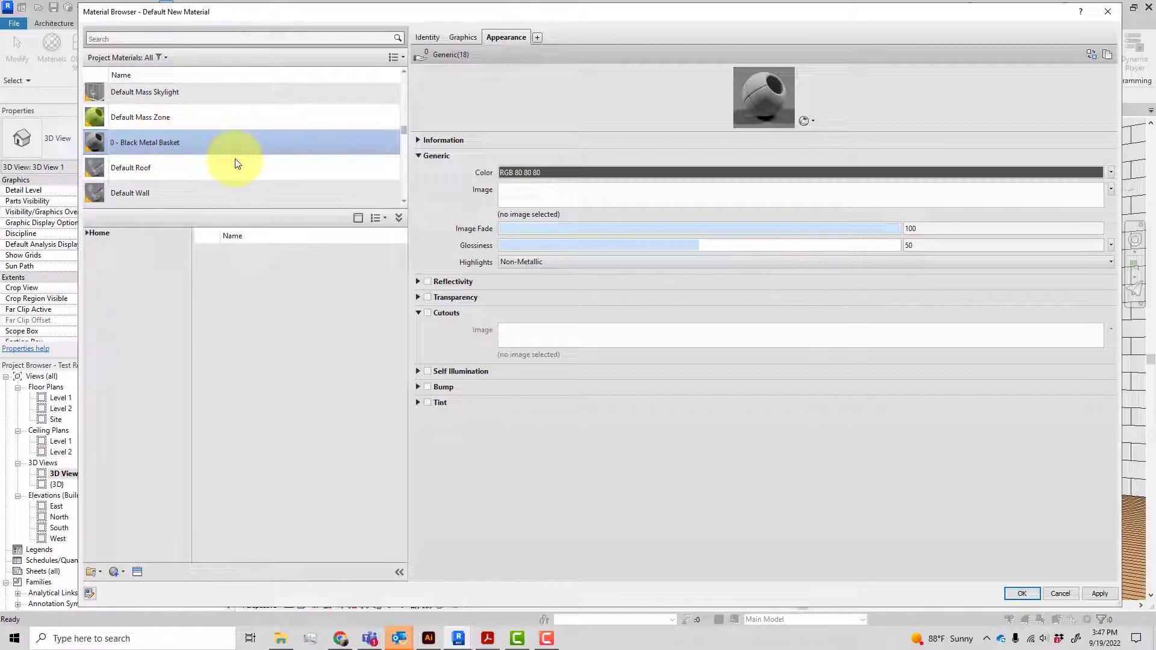
pyautogui.press('Return')
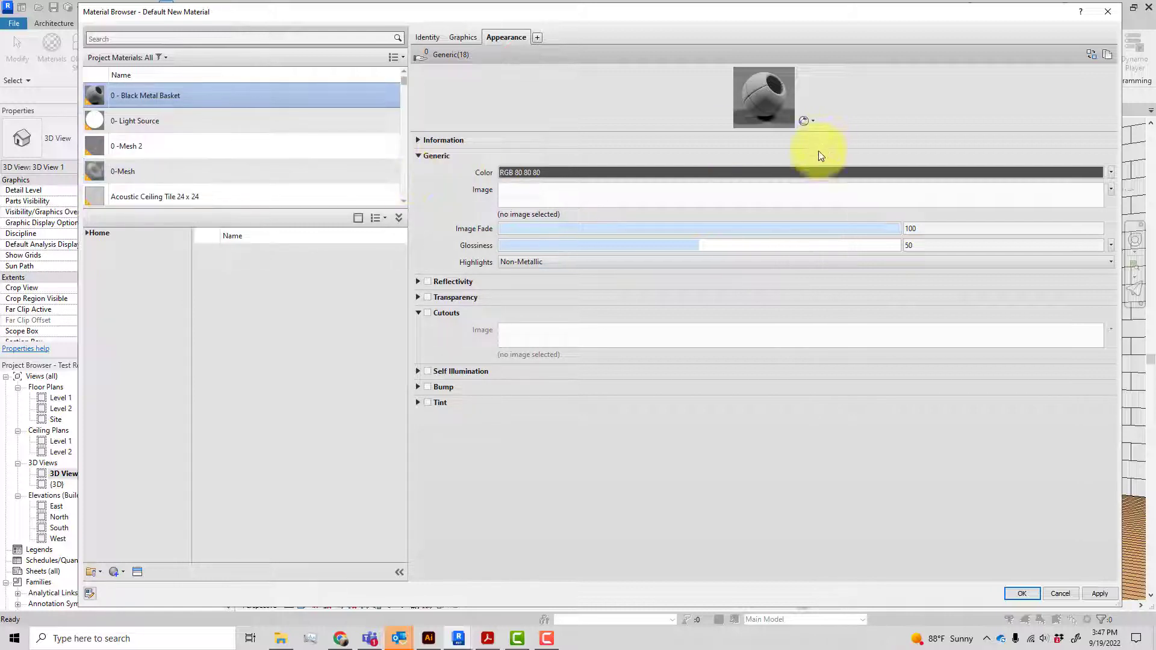
# Set the generic color of the basket material to dark grey, RGB 55 55 55
pyautogui.click(667, 174)
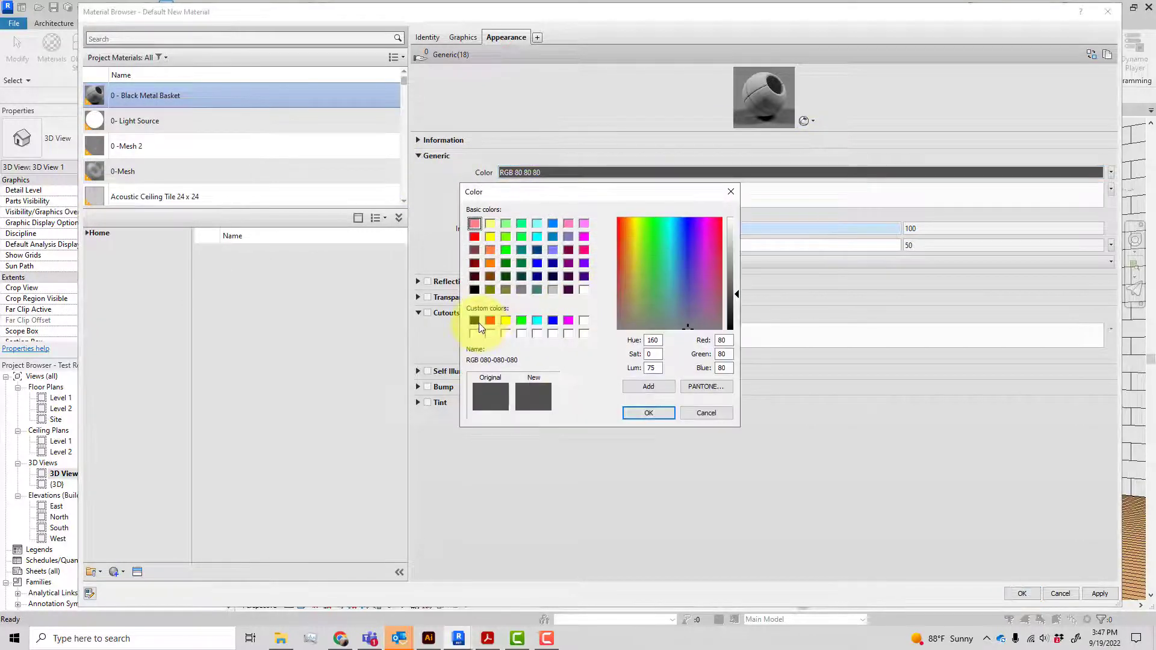
pyautogui.click(474, 321)
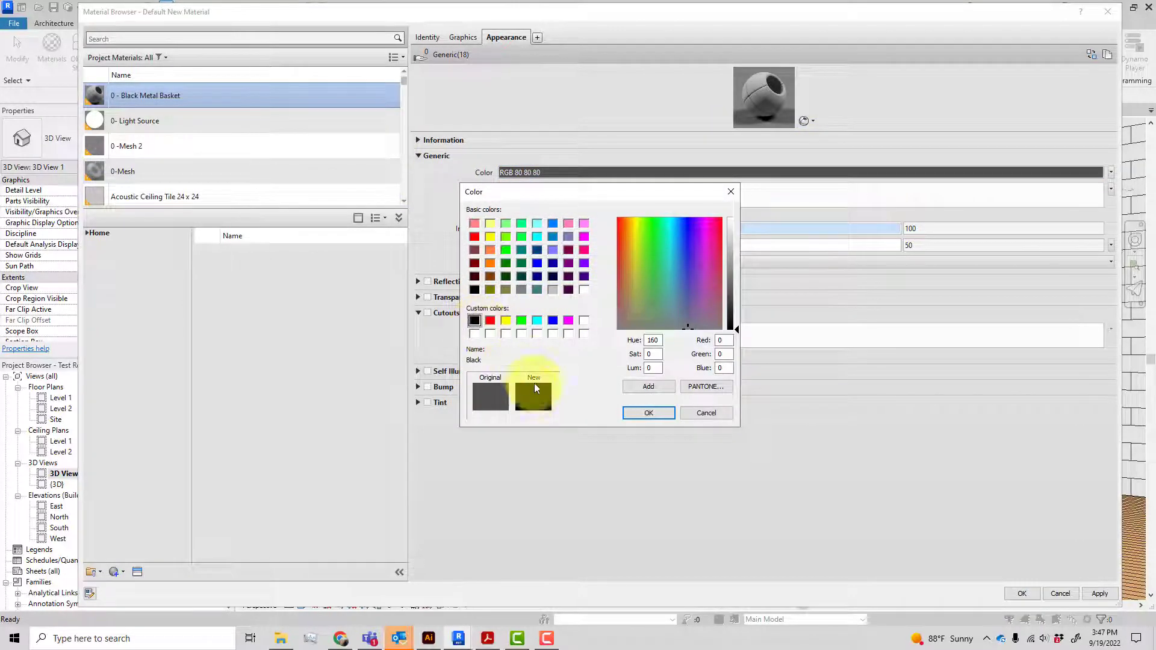
pyautogui.click(731, 308)
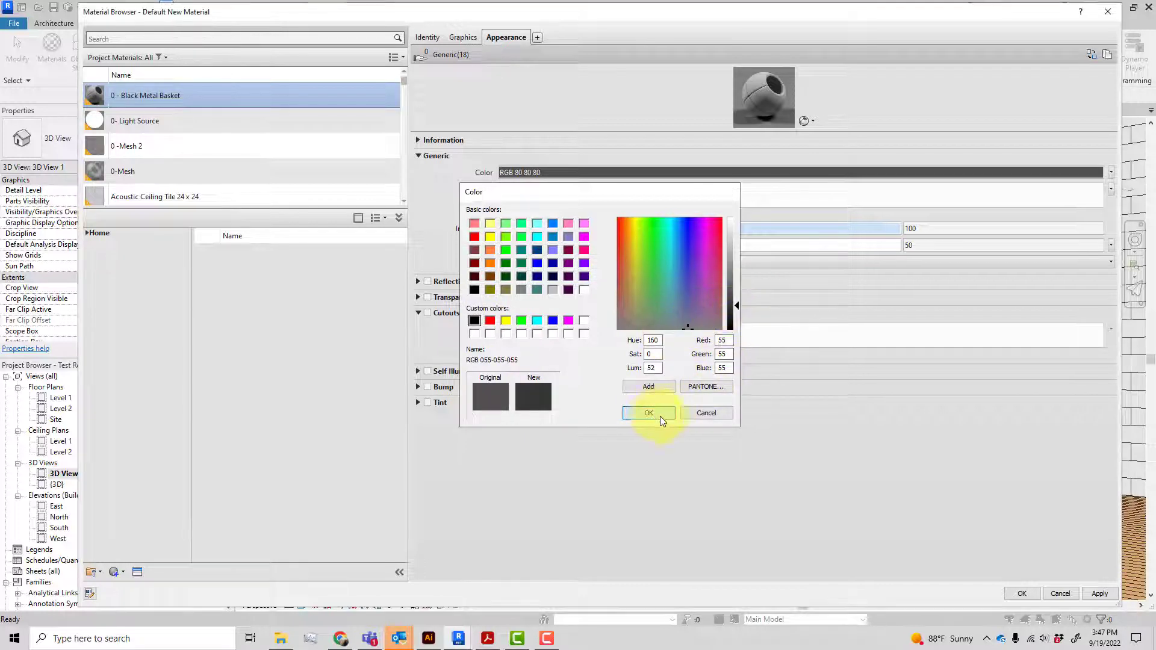
pyautogui.click(656, 414)
# Set the material's highlights to Metallic and enable reflectivity with direct 46 and oblique 43
pyautogui.click(545, 268)
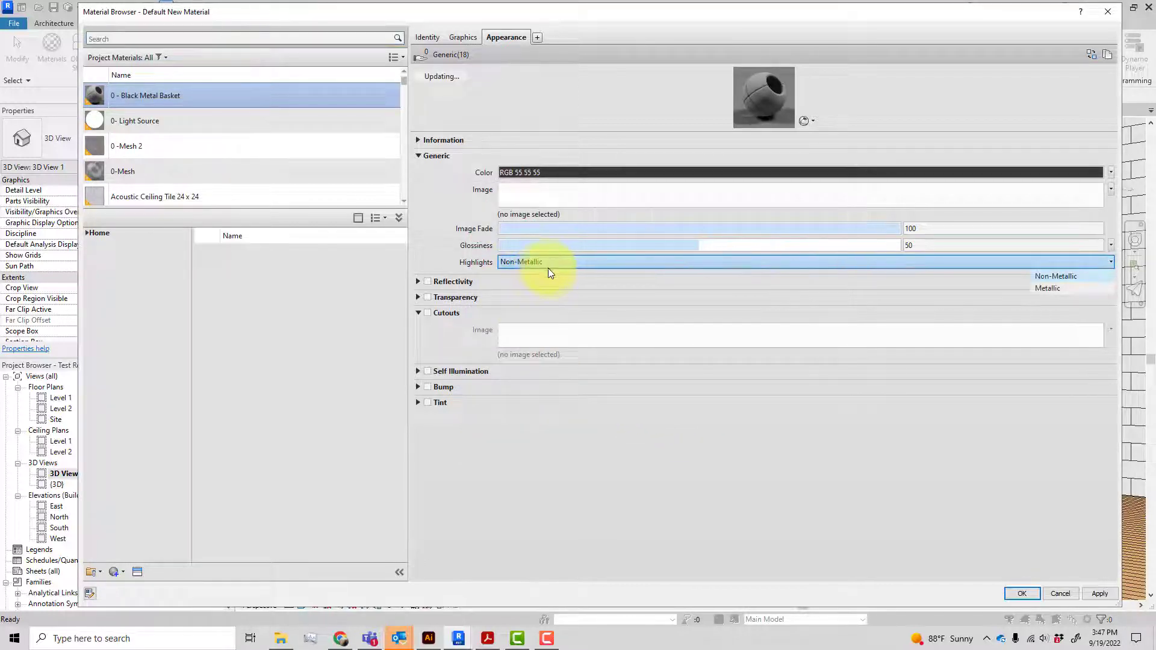
pyautogui.click(1047, 288)
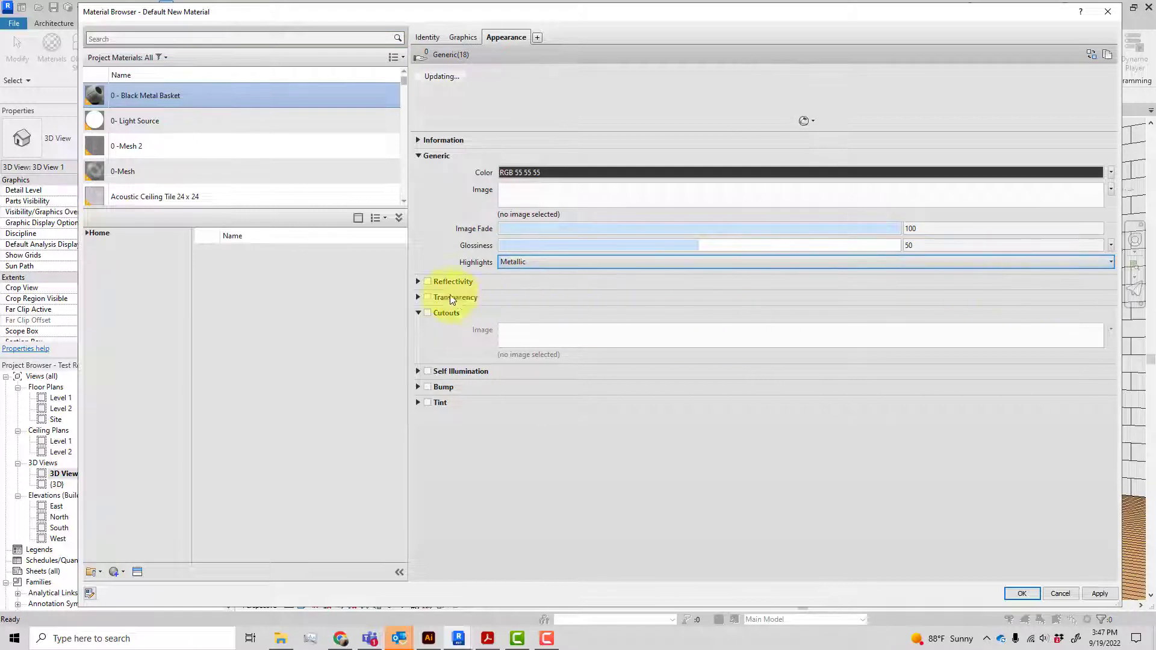
pyautogui.click(427, 281)
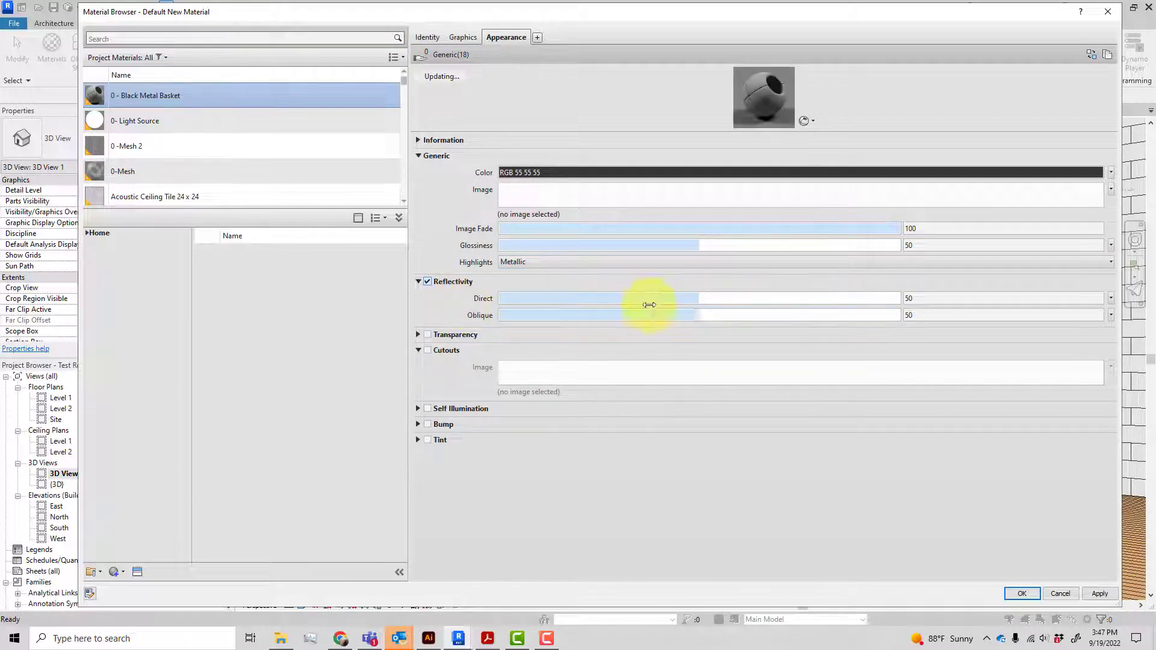
pyautogui.moveTo(697, 300); pyautogui.dragTo(670, 318)
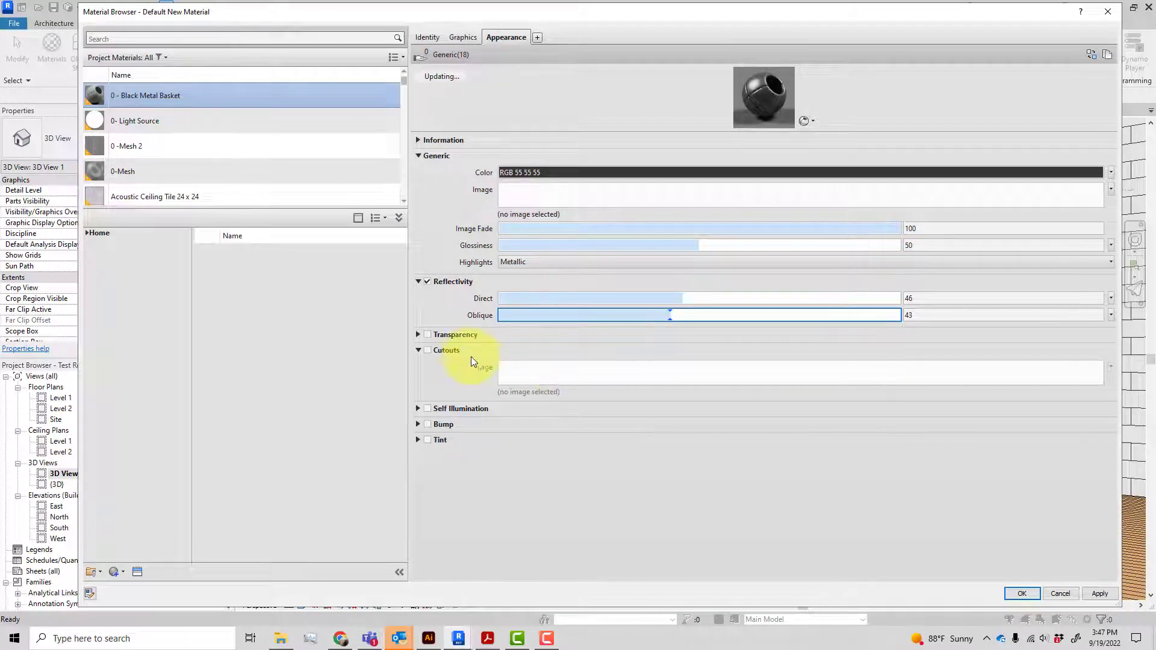
# Enable cutouts for the material and load PendantCutout.png as the cutout image
pyautogui.click(428, 350)
pyautogui.click(533, 388)
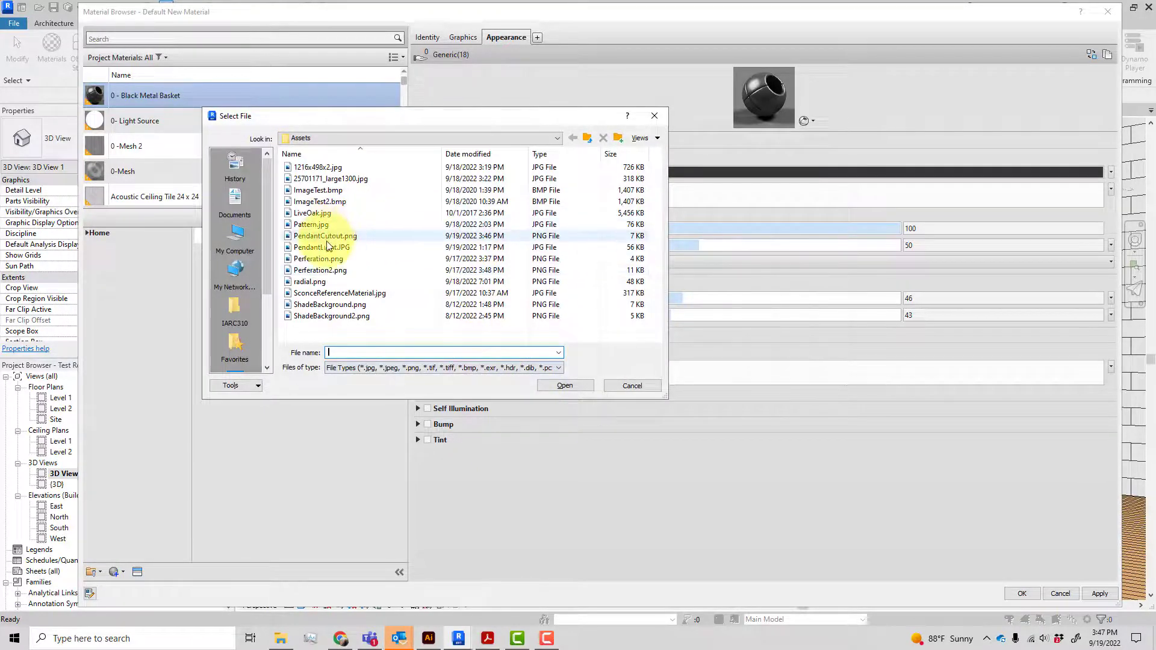
pyautogui.click(325, 235)
pyautogui.click(562, 385)
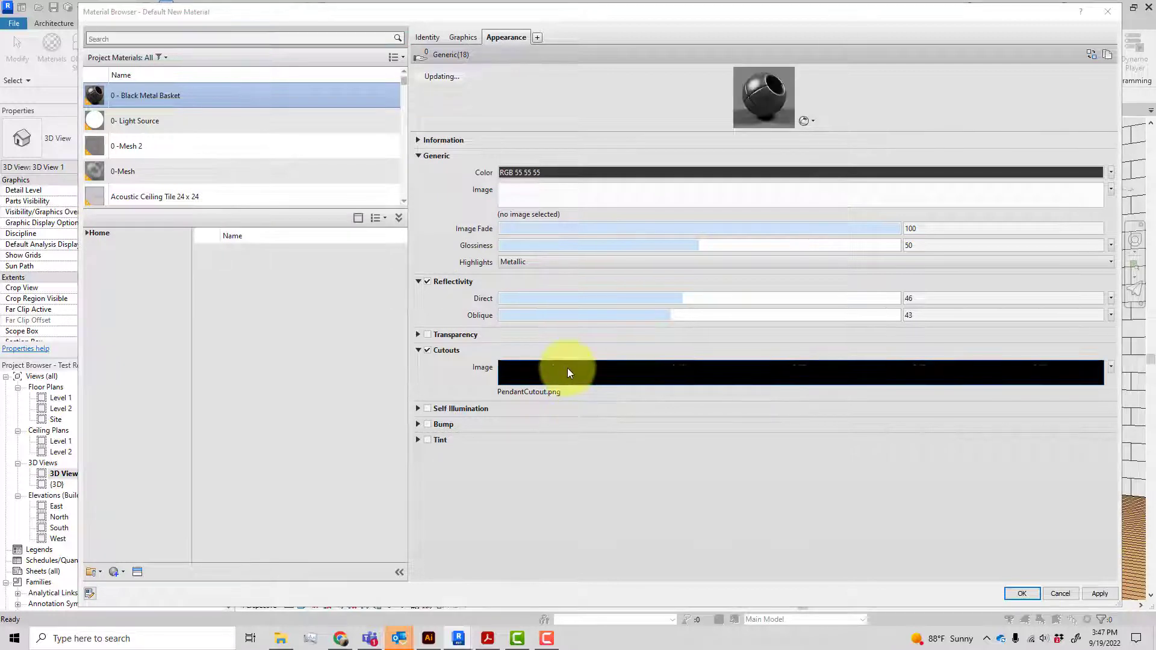
# Open the cutout image's texture settings and set its vertical repeat to None
pyautogui.click(567, 367)
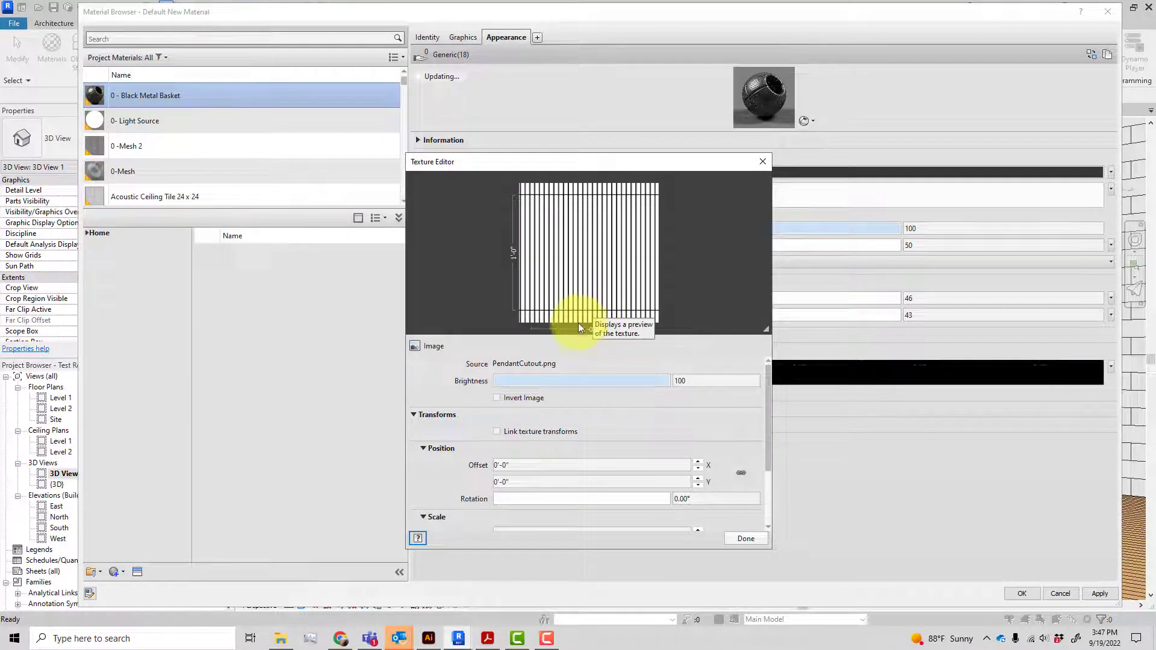
pyautogui.moveTo(769, 454); pyautogui.dragTo(771, 522)
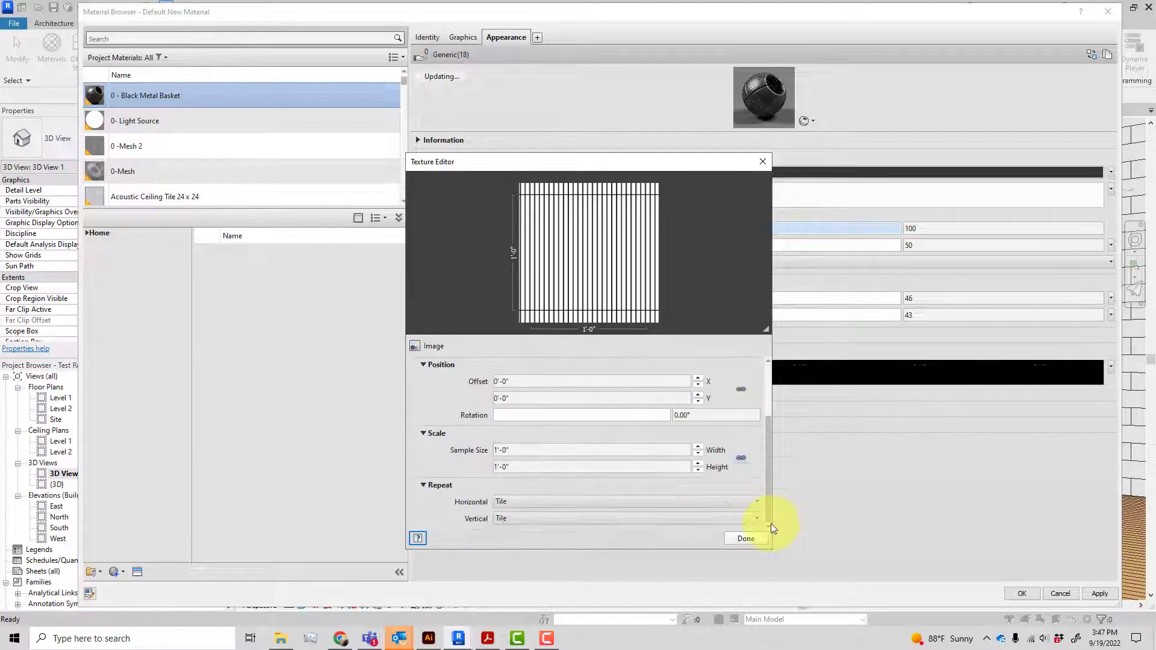
pyautogui.click(691, 519)
pyautogui.click(683, 539)
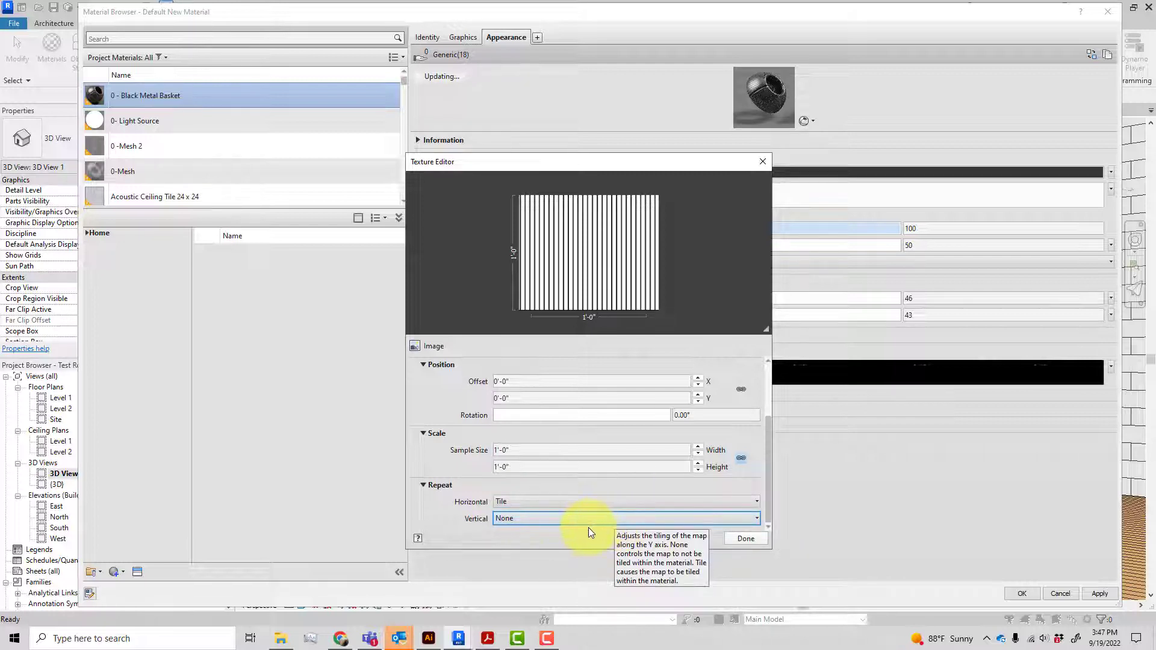
# Unlink the cutout texture's width and height, set its sample size to 6" wide by 1'-2" high, and finish the texture edit
pyautogui.click(673, 469)
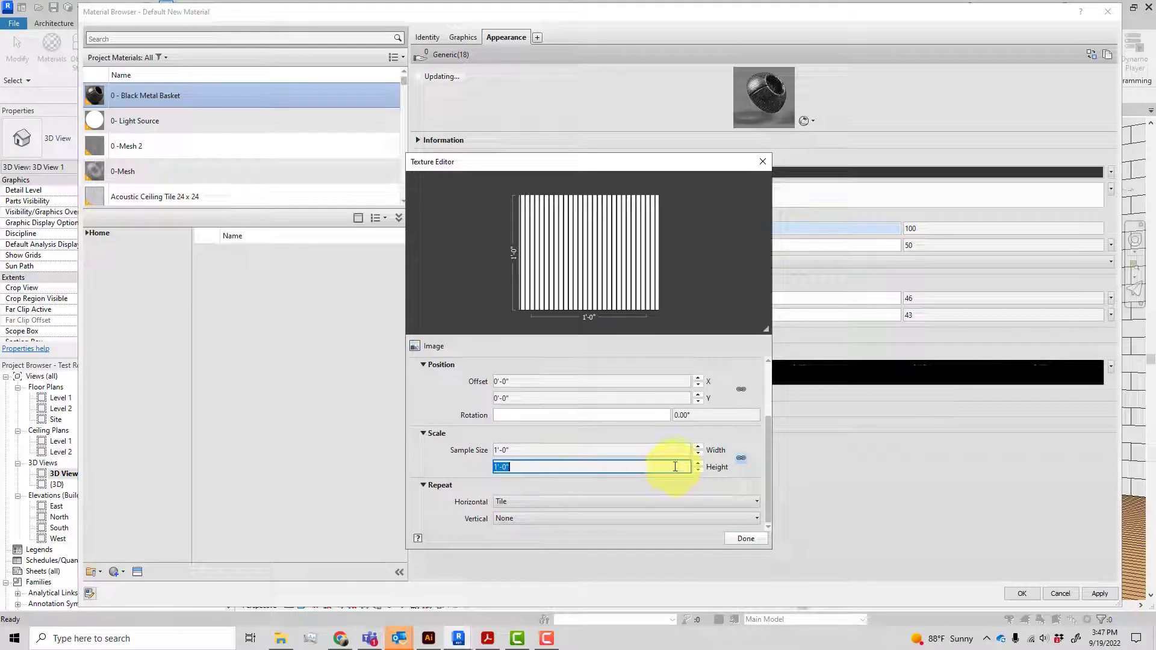
pyautogui.write("1'2")
pyautogui.click(587, 451)
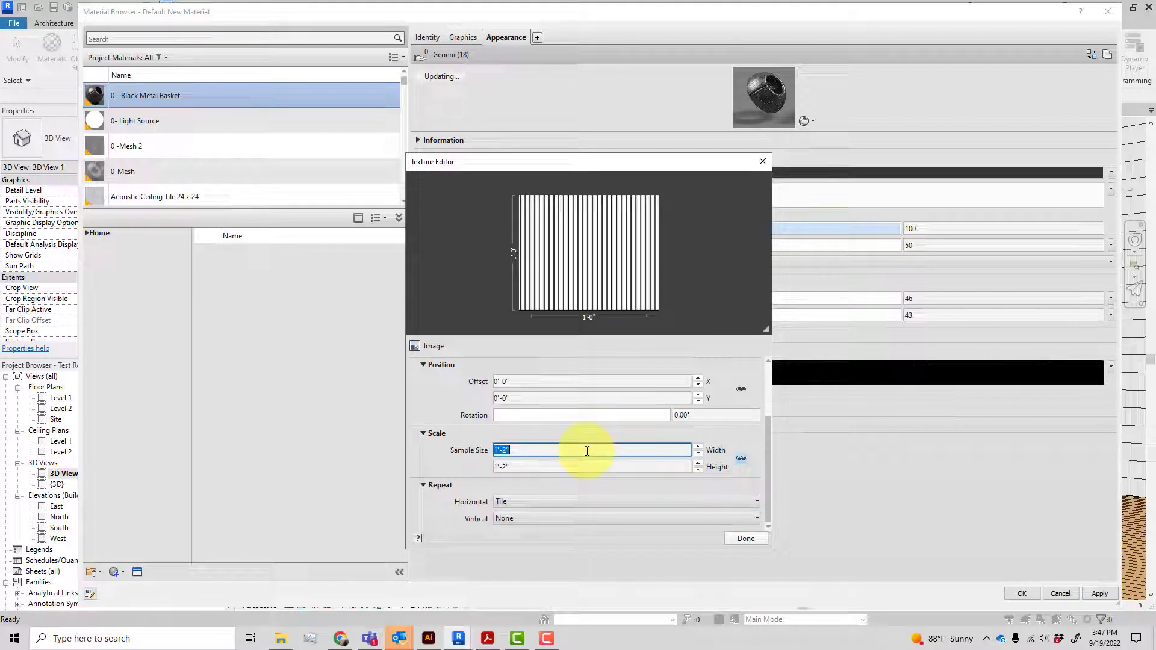
pyautogui.click(740, 460)
pyautogui.click(532, 448)
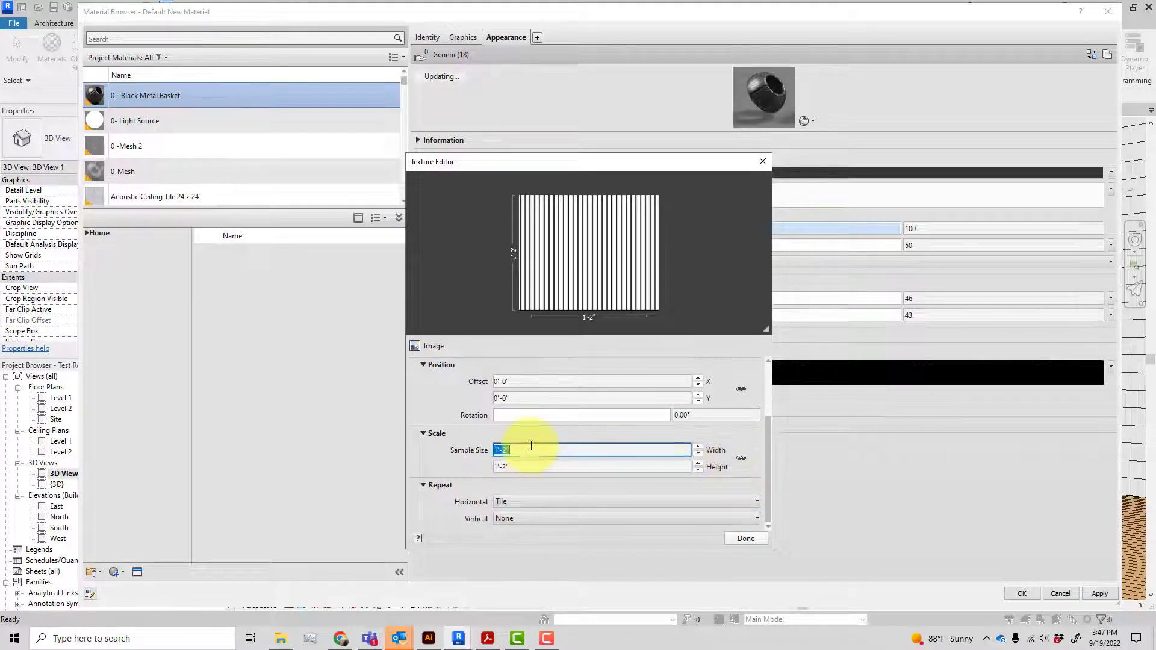
pyautogui.write('6"')
pyautogui.press('Return')
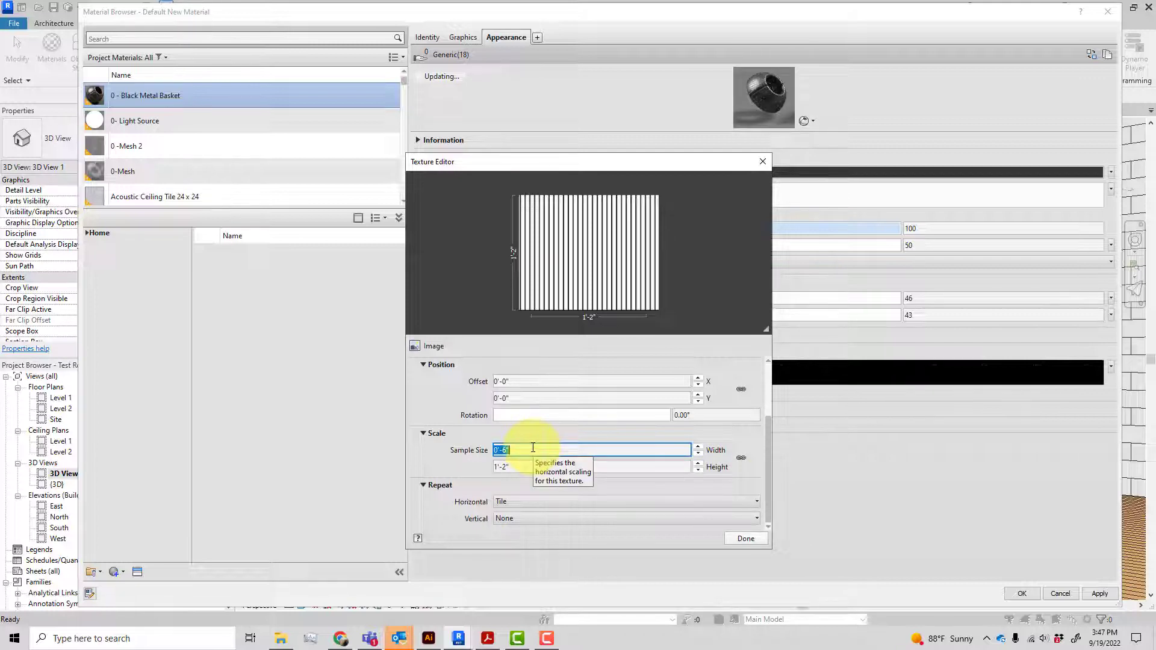
pyautogui.click(533, 465)
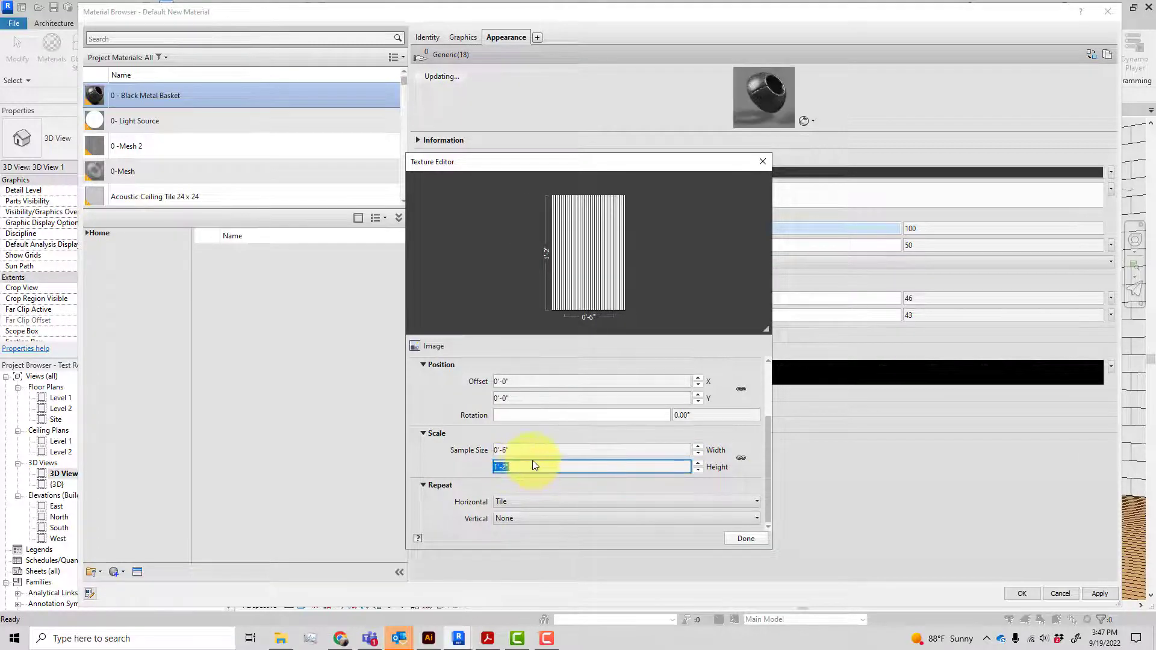
pyautogui.click(753, 538)
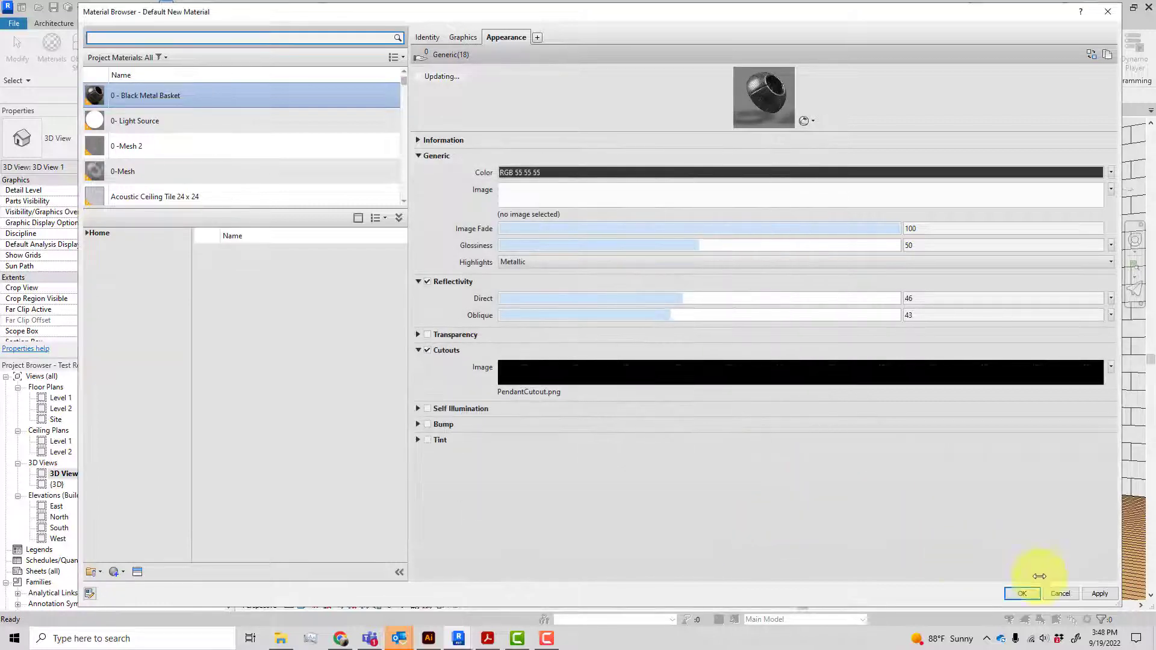
# Apply the black metal basket material changes and close the Material Browser
pyautogui.click(1098, 595)
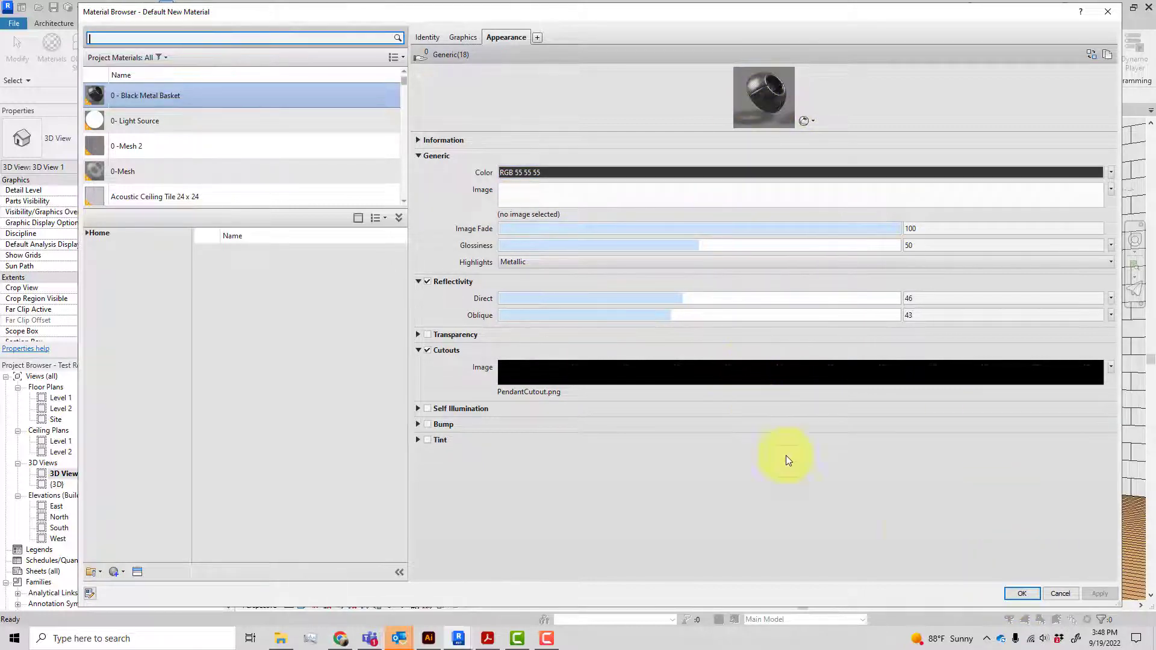
pyautogui.click(1023, 593)
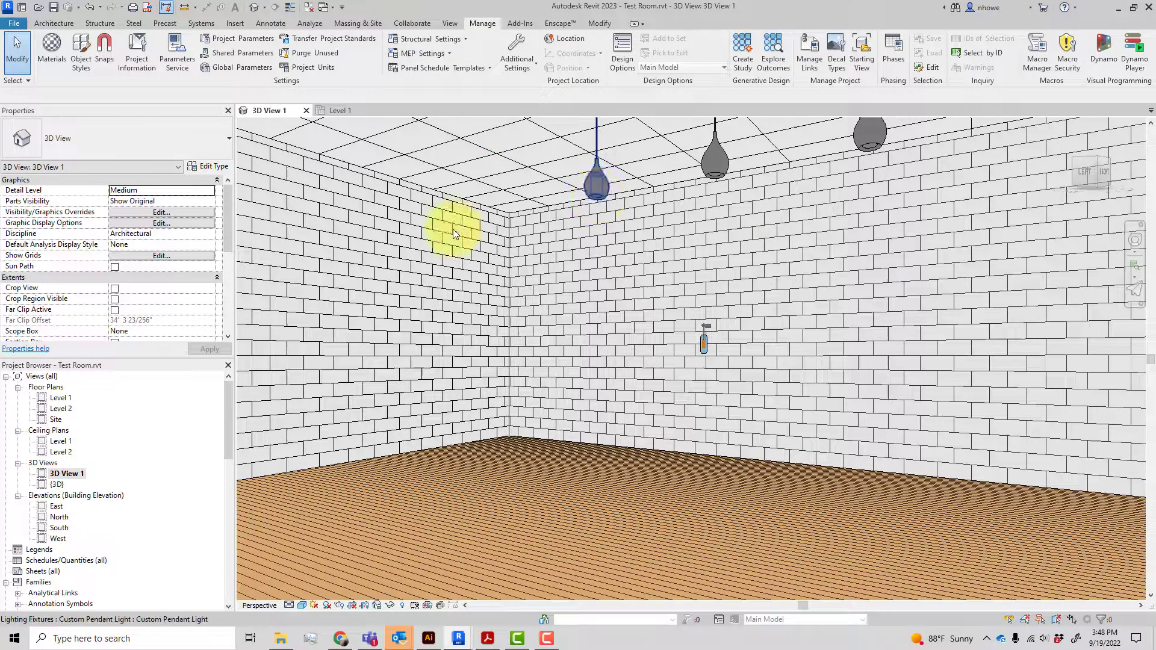
# Review the type properties of the selected Custom Pendant Light, then open its family for editing
pyautogui.click(209, 166)
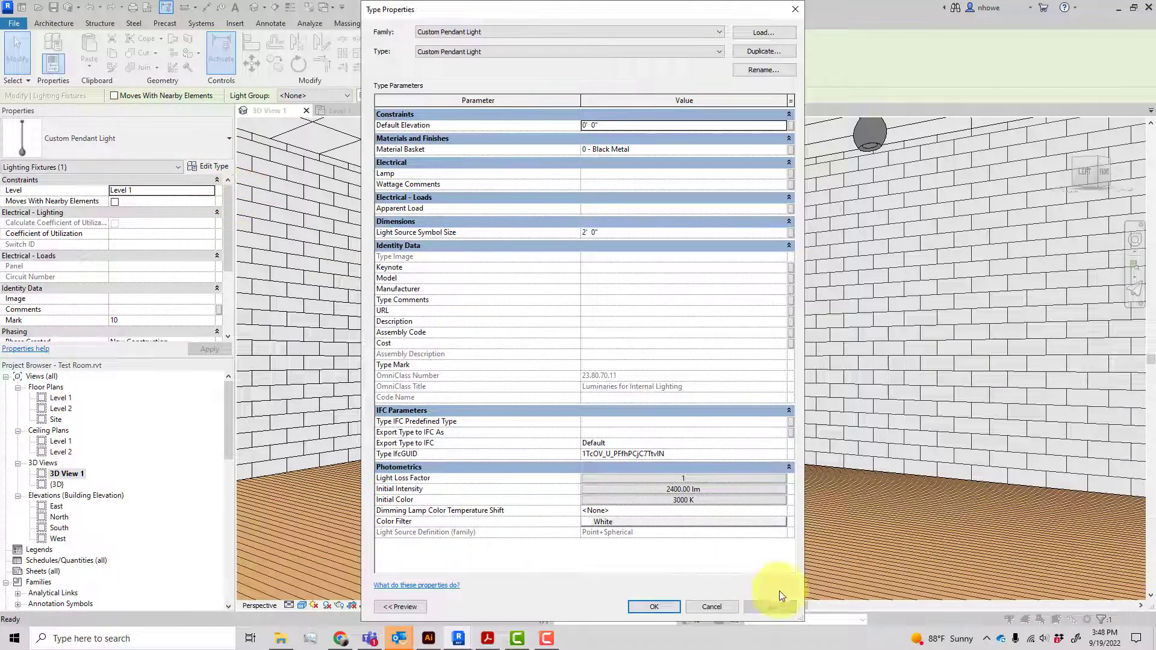
pyautogui.click(721, 605)
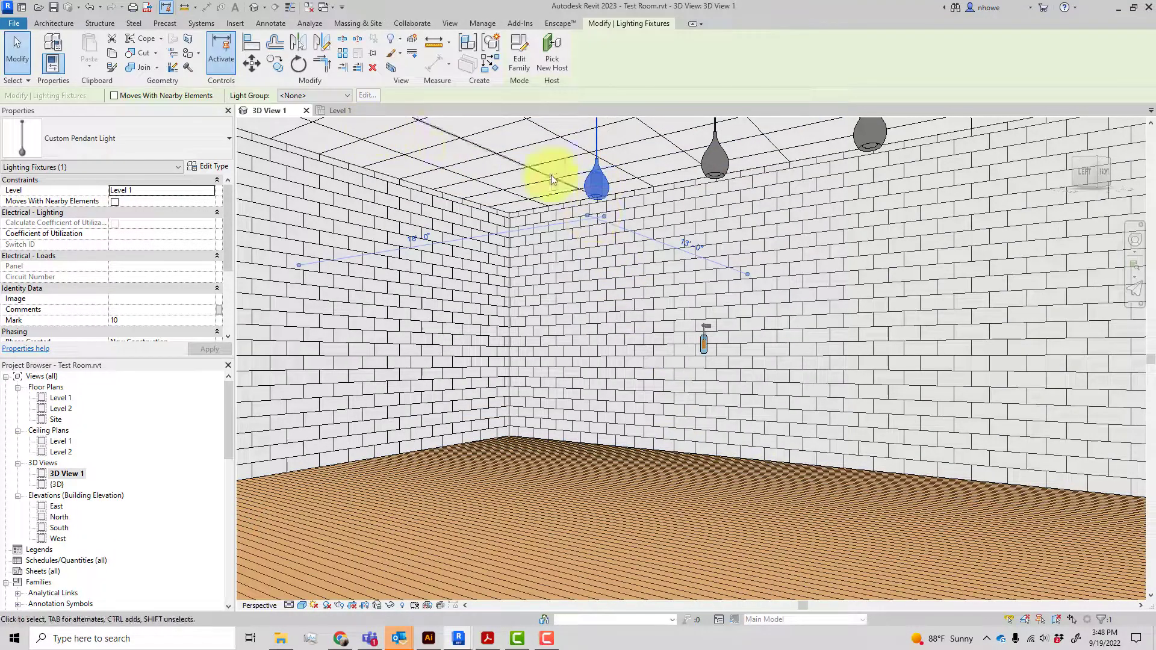
pyautogui.click(528, 63)
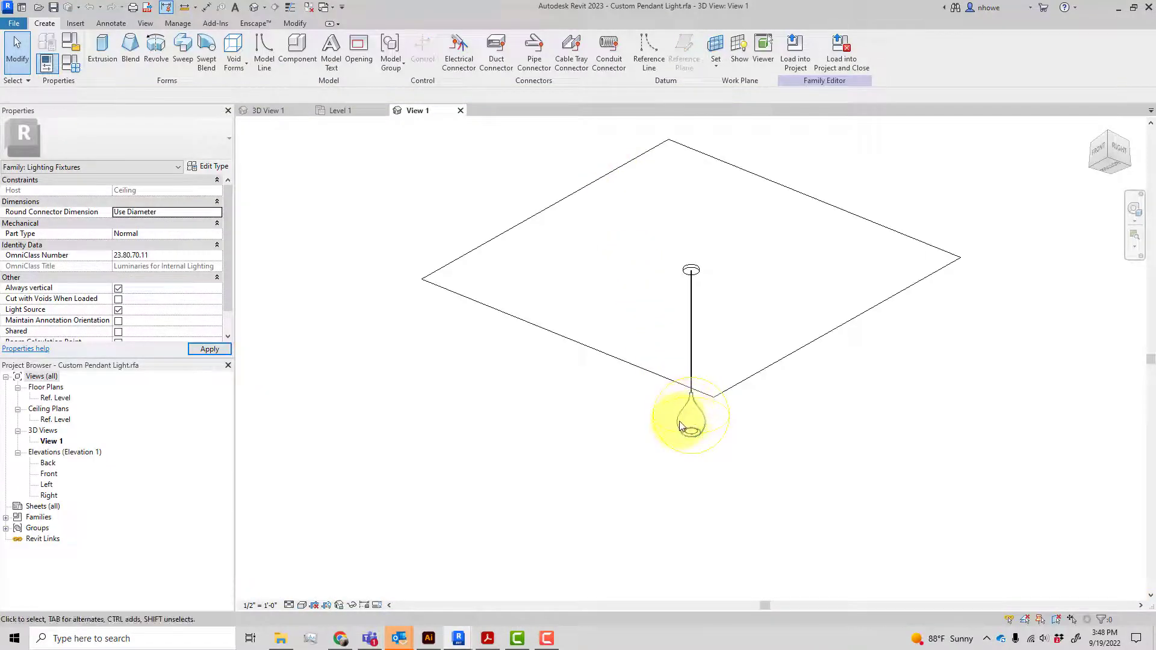
# Select the pendant's revolved basket and associate its material with the Material Basket family parameter
pyautogui.click(680, 425)
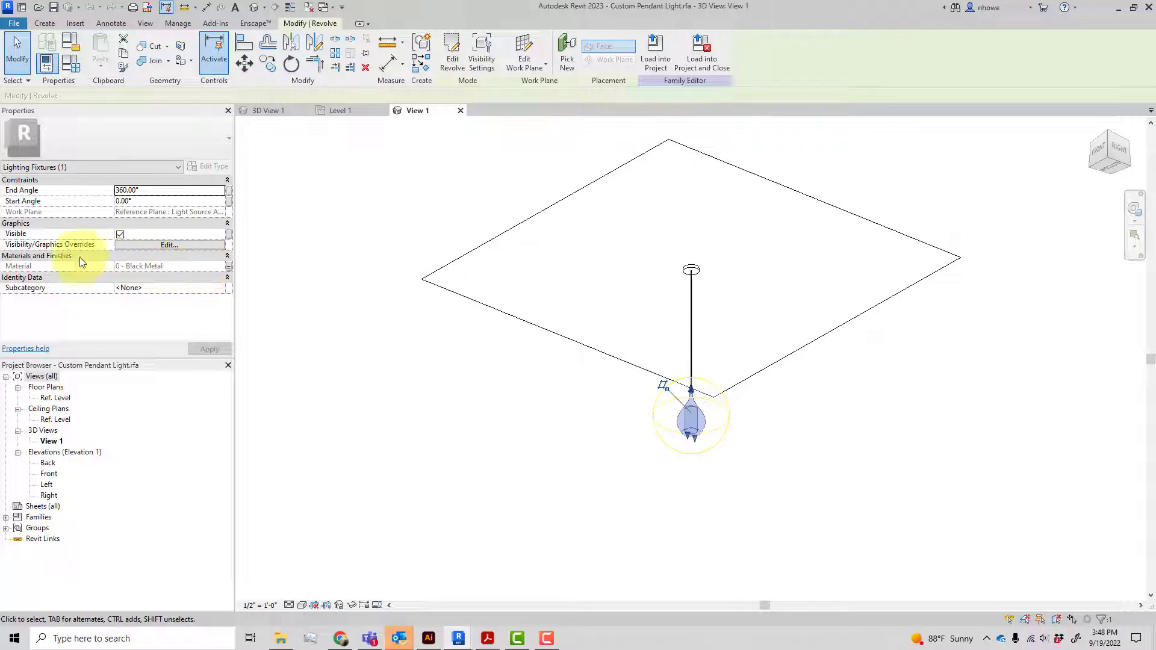
pyautogui.click(229, 267)
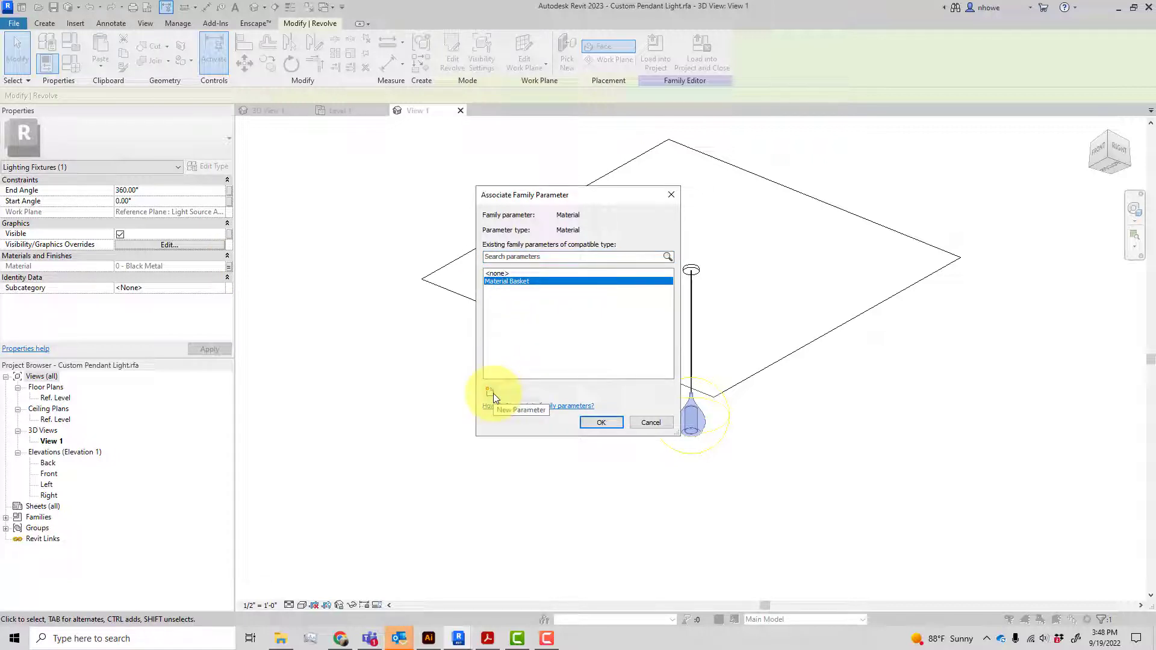
pyautogui.click(513, 392)
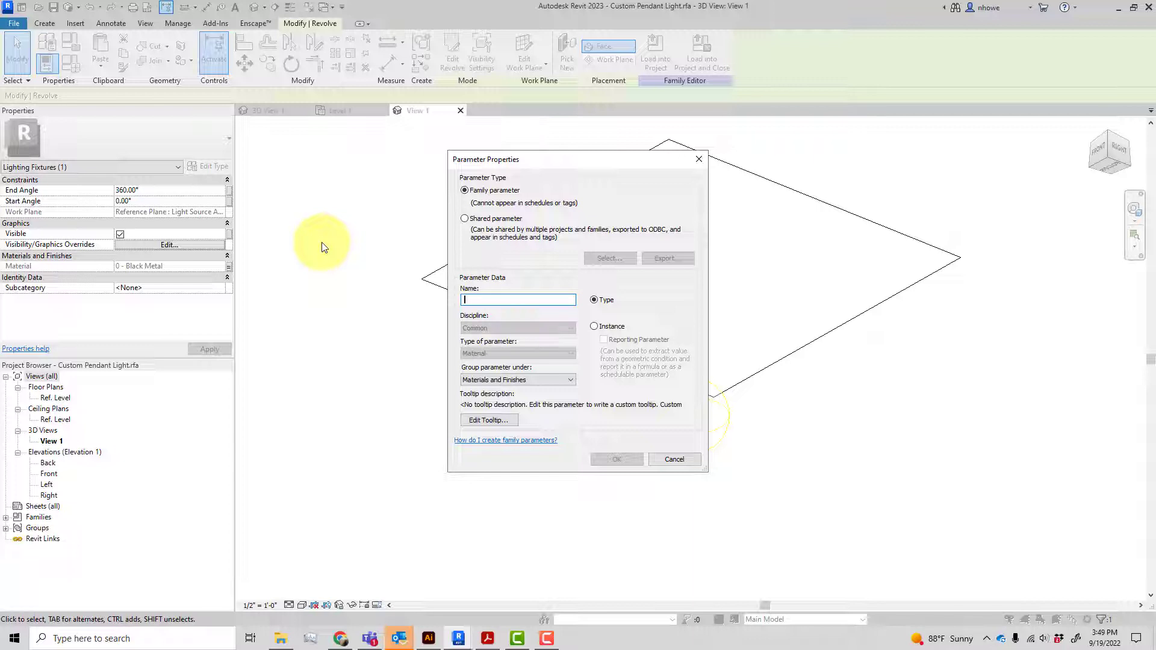
pyautogui.click(608, 326)
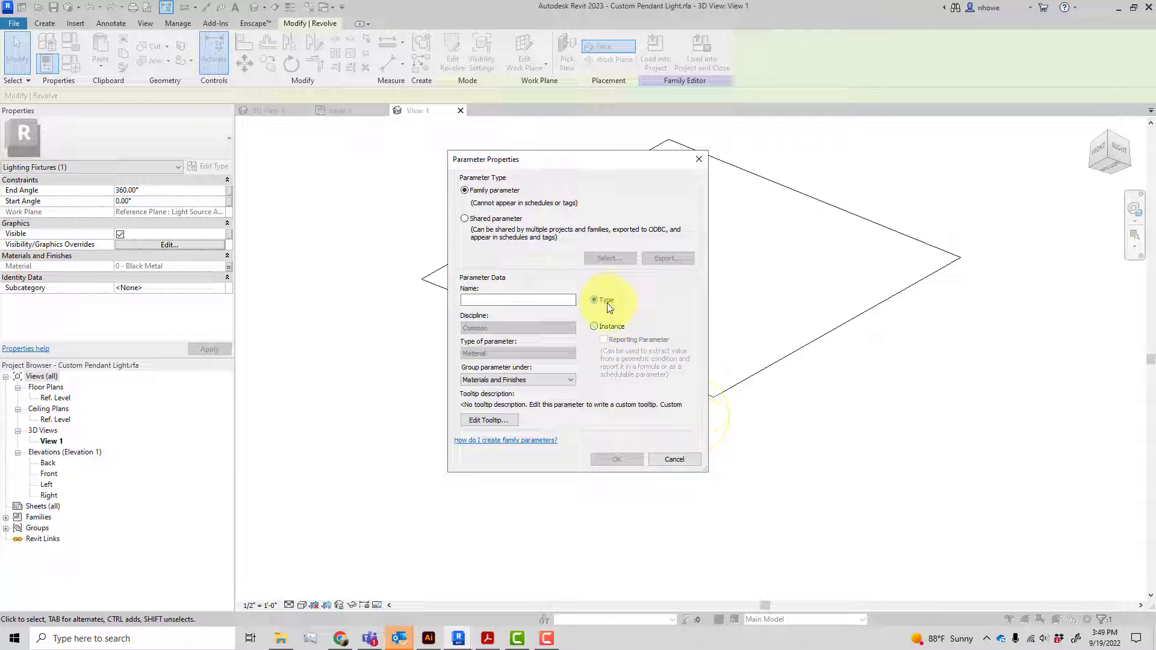
pyautogui.click(675, 459)
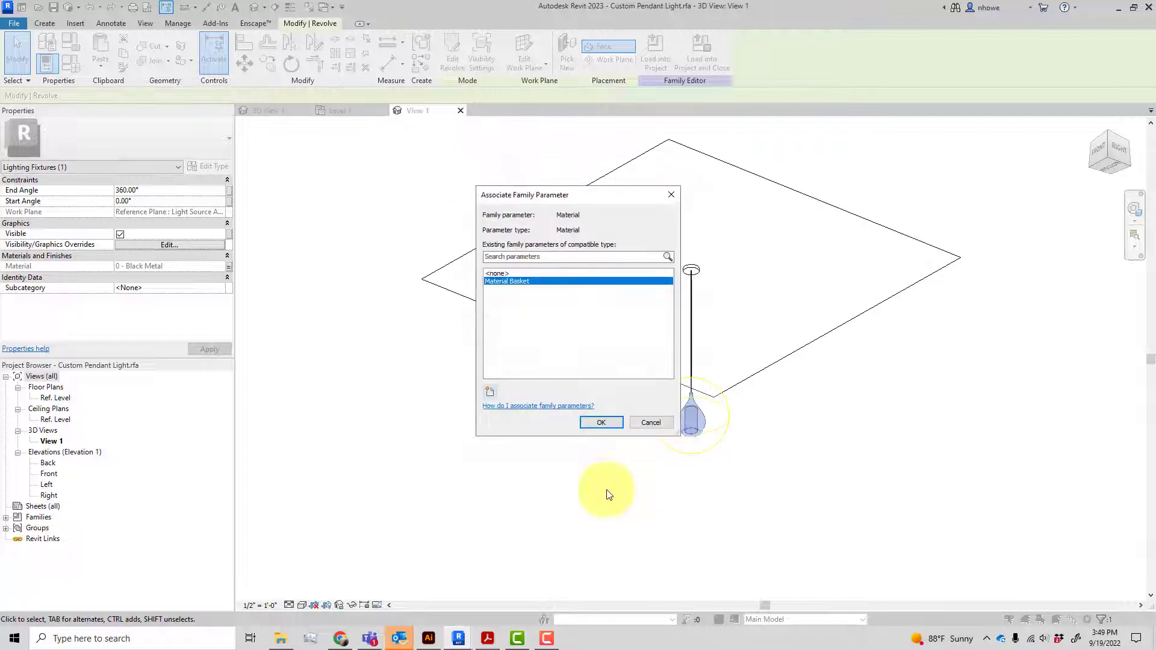
pyautogui.click(600, 422)
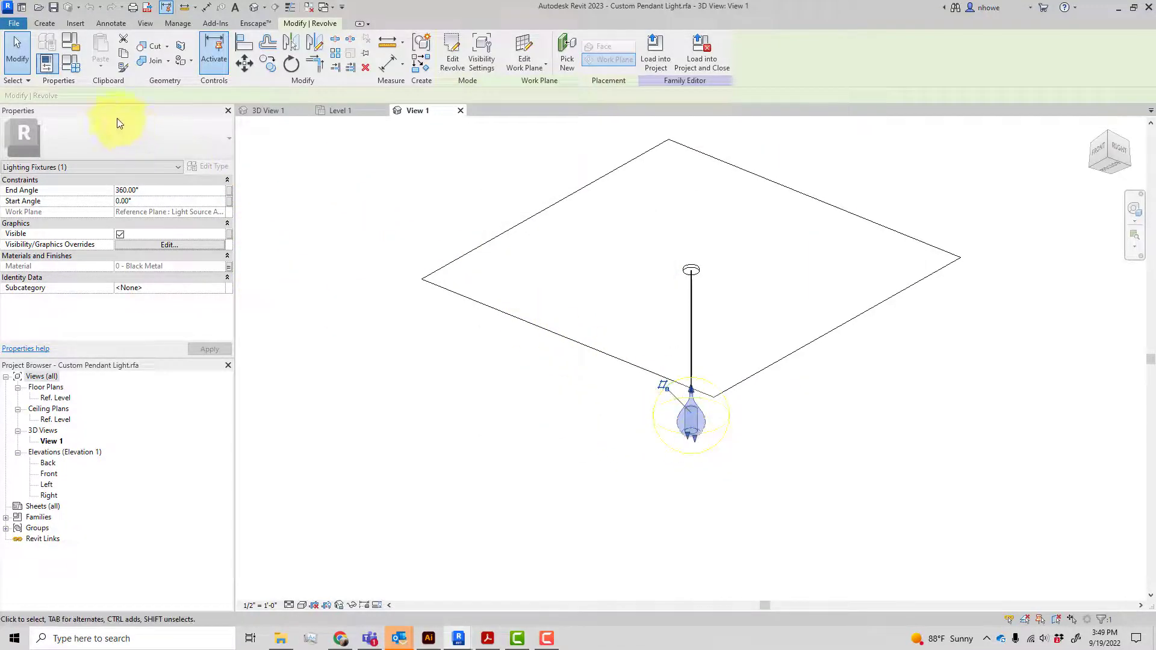
# Open the family types and search the materials available for the Material Basket parameter for "0"
pyautogui.click(74, 67)
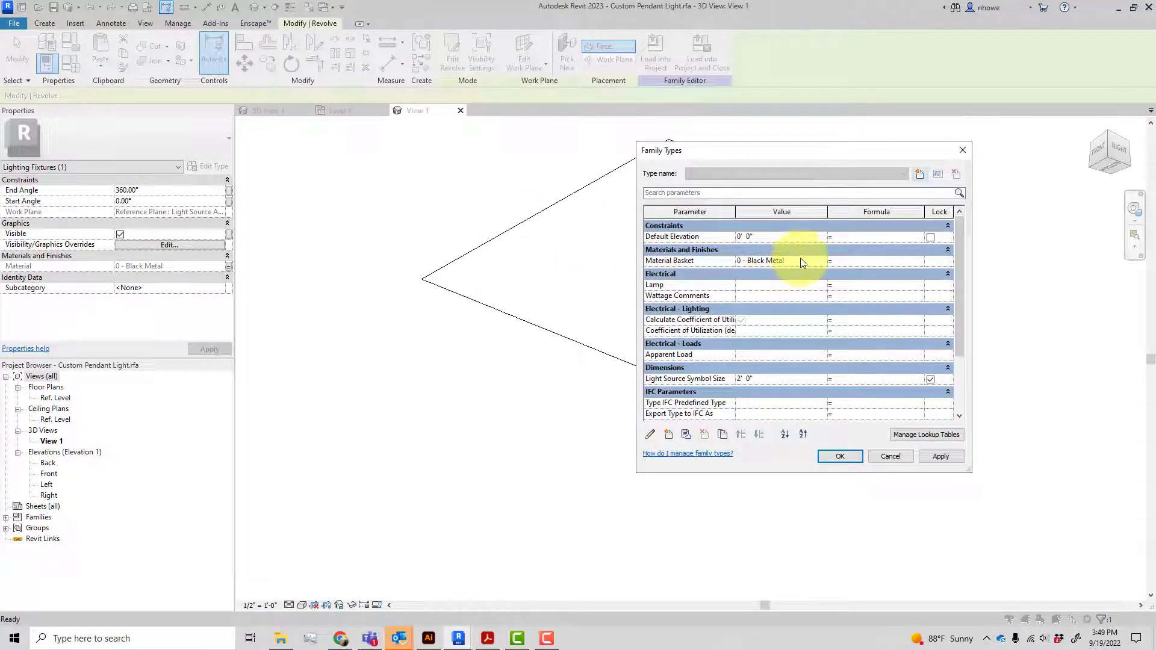
pyautogui.click(802, 261)
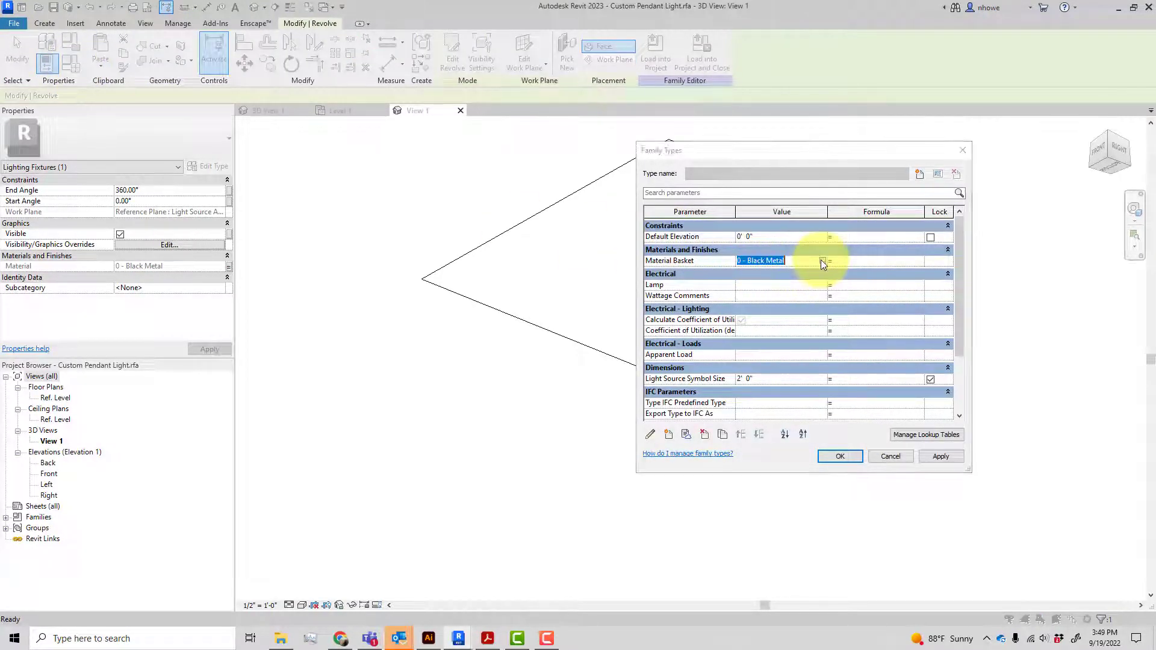
pyautogui.click(821, 261)
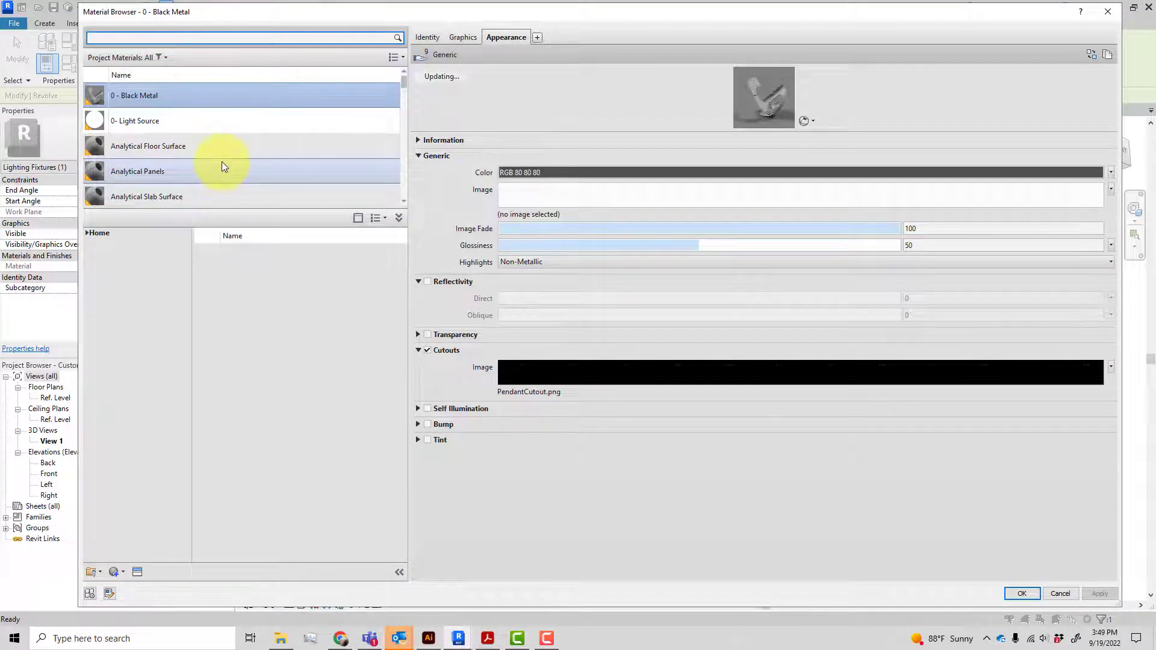
pyautogui.scroll(-3, 221, 163)
pyautogui.scroll(3, 221, 165)
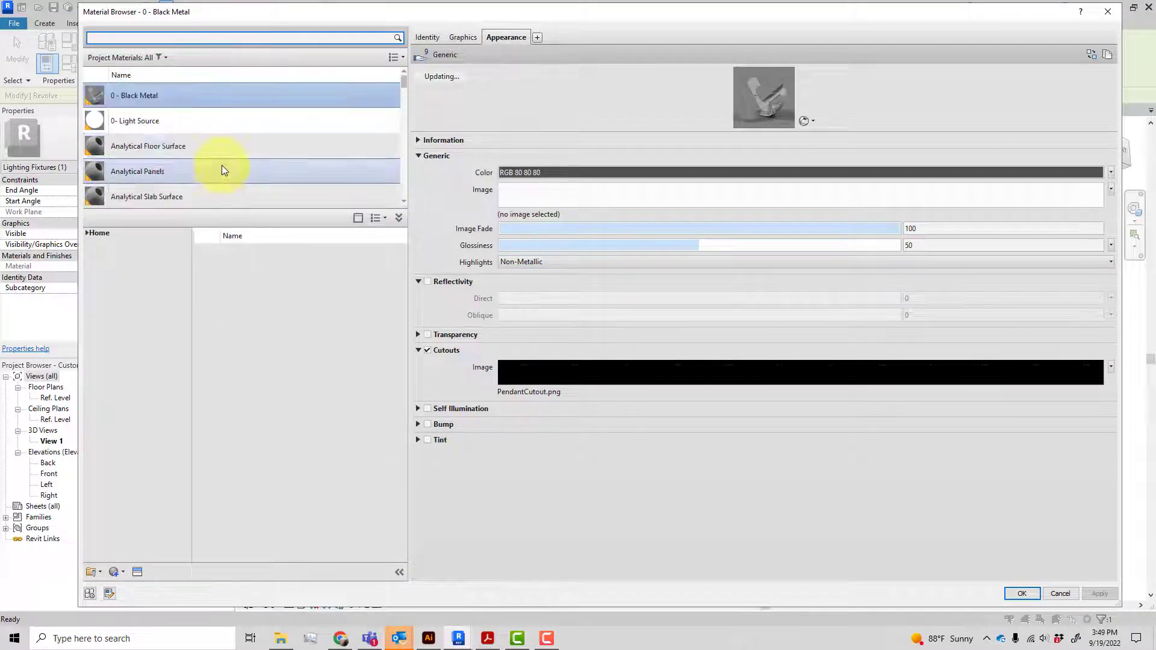
pyautogui.click(146, 39)
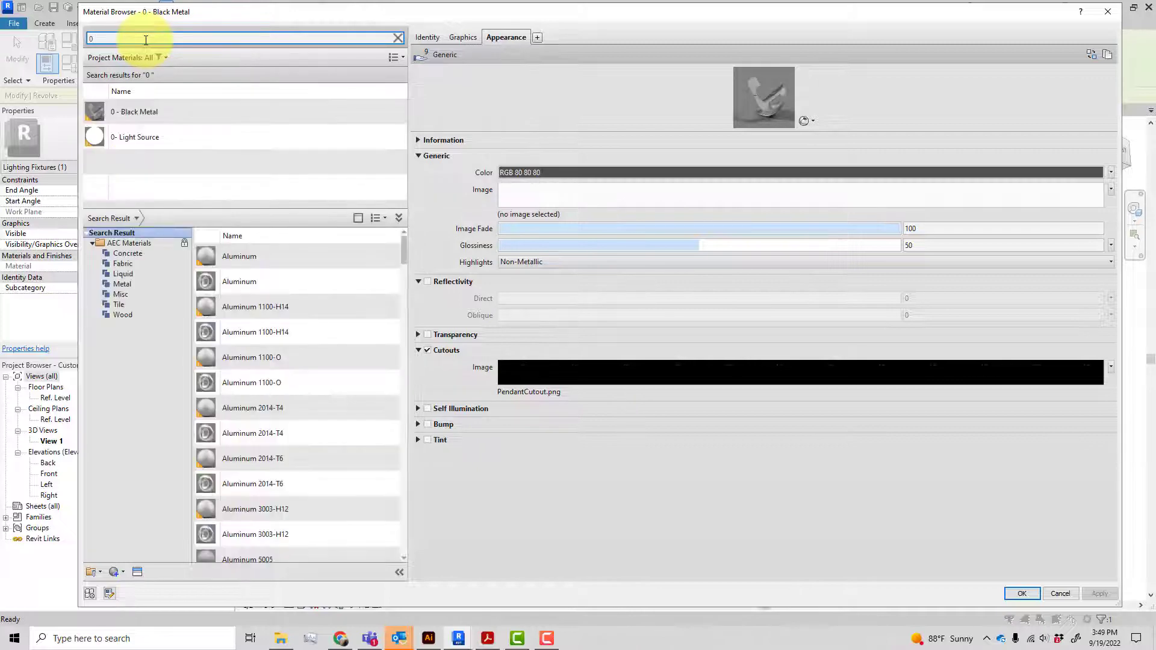
pyautogui.press('Return')
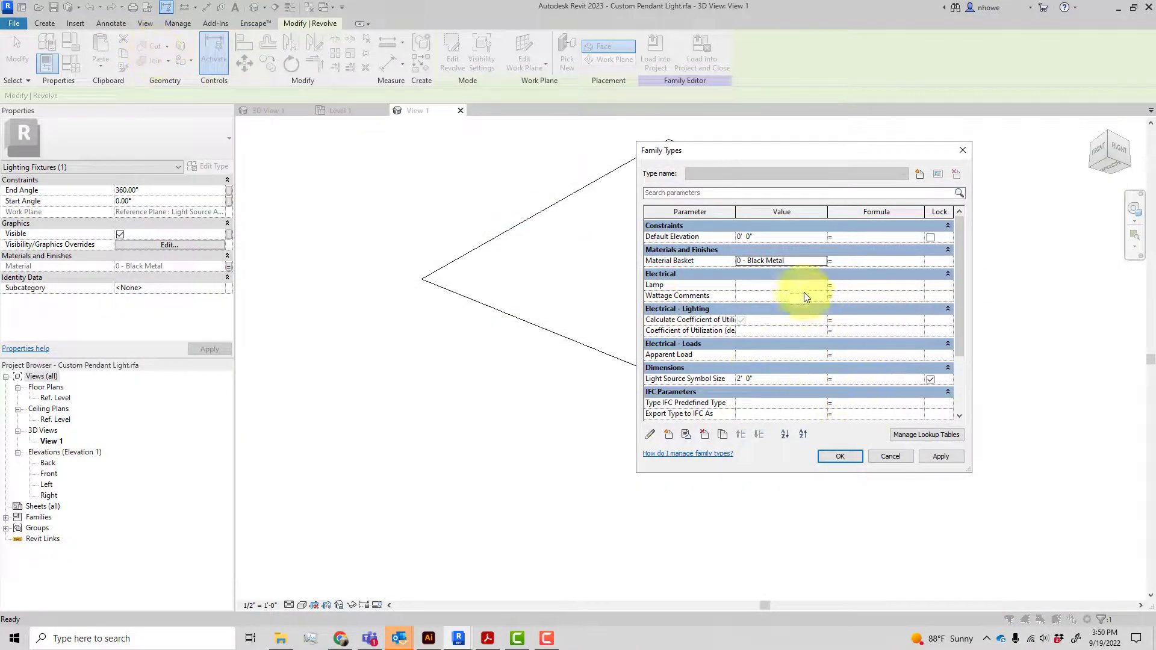
# Rename the 0 - Black Metal material assigned to the Material Basket parameter as 0 - Black Metal Basket
pyautogui.click(802, 263)
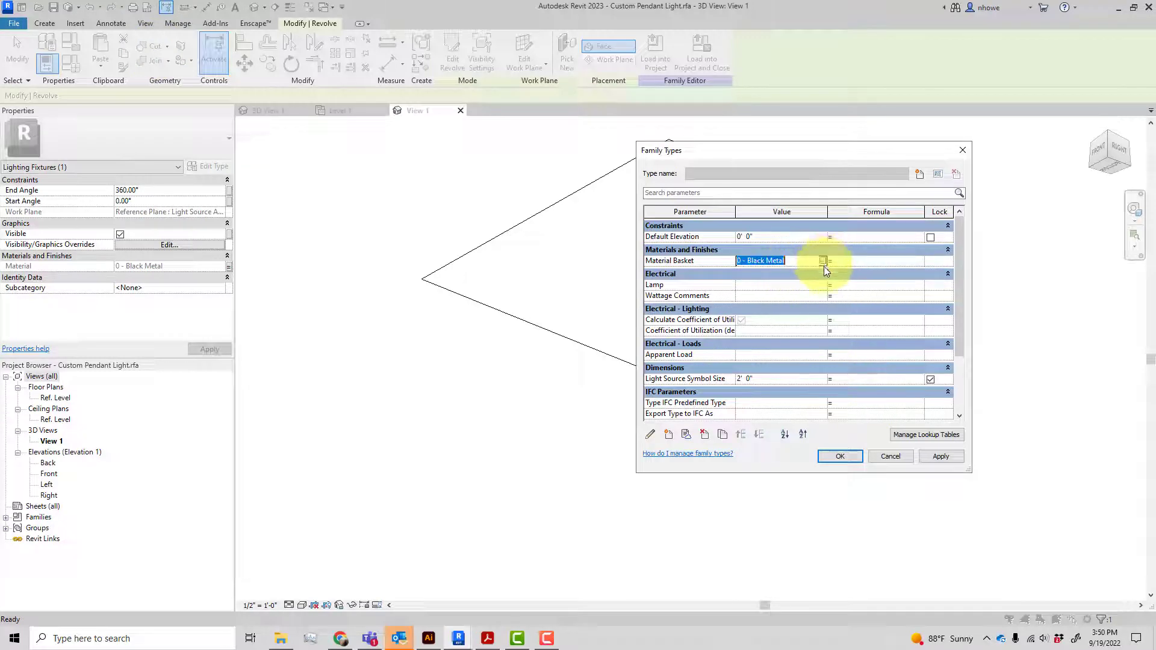
pyautogui.click(824, 265)
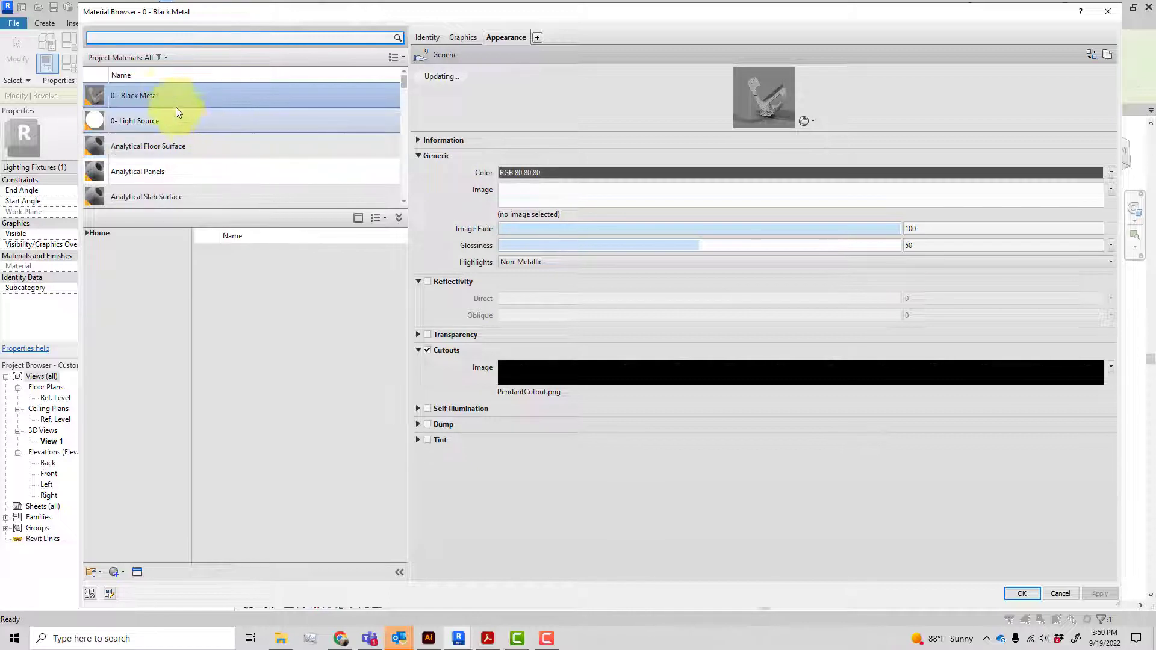
pyautogui.click(168, 93)
pyautogui.rightClick(168, 93)
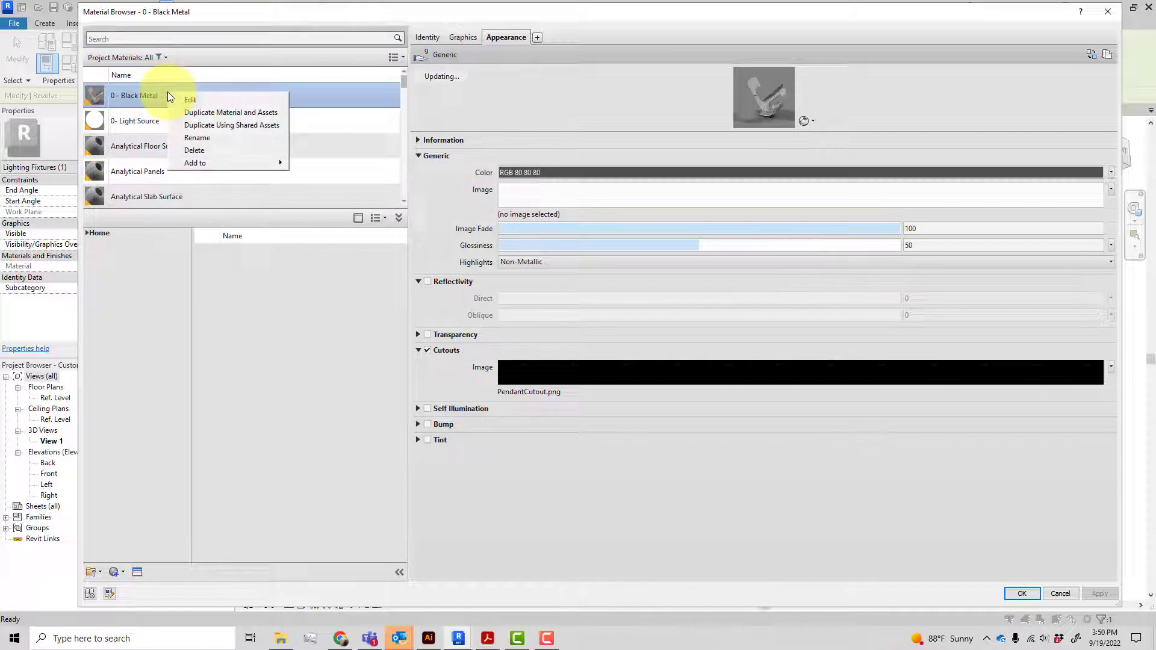
pyautogui.click(205, 140)
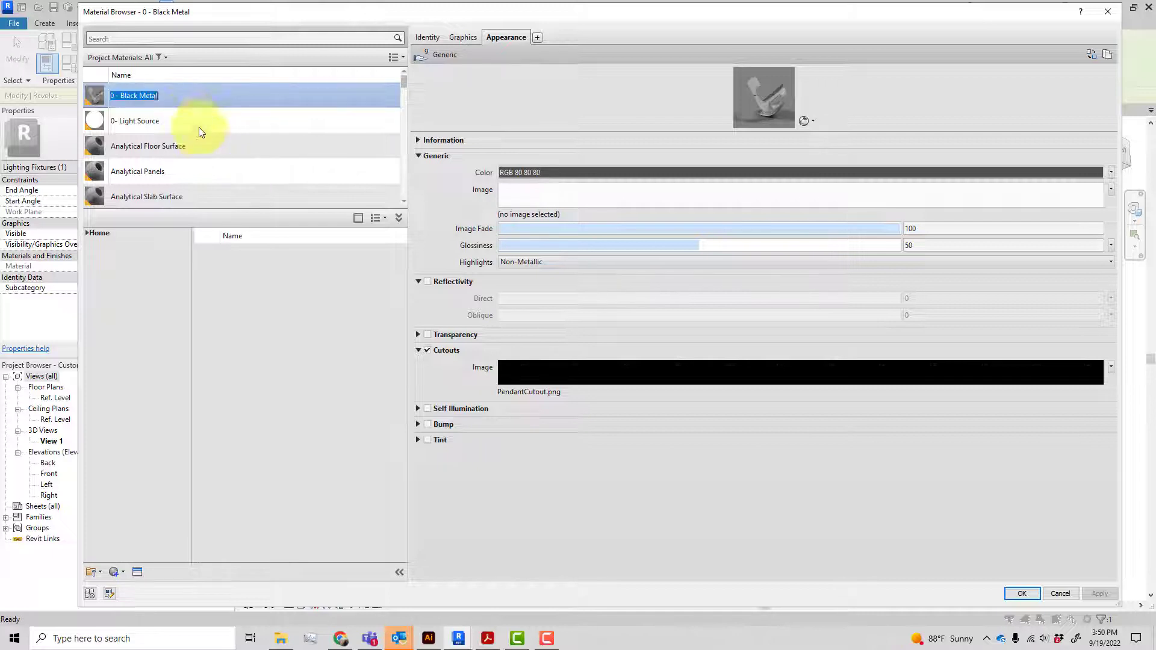
pyautogui.click(178, 93)
pyautogui.write('Baske')
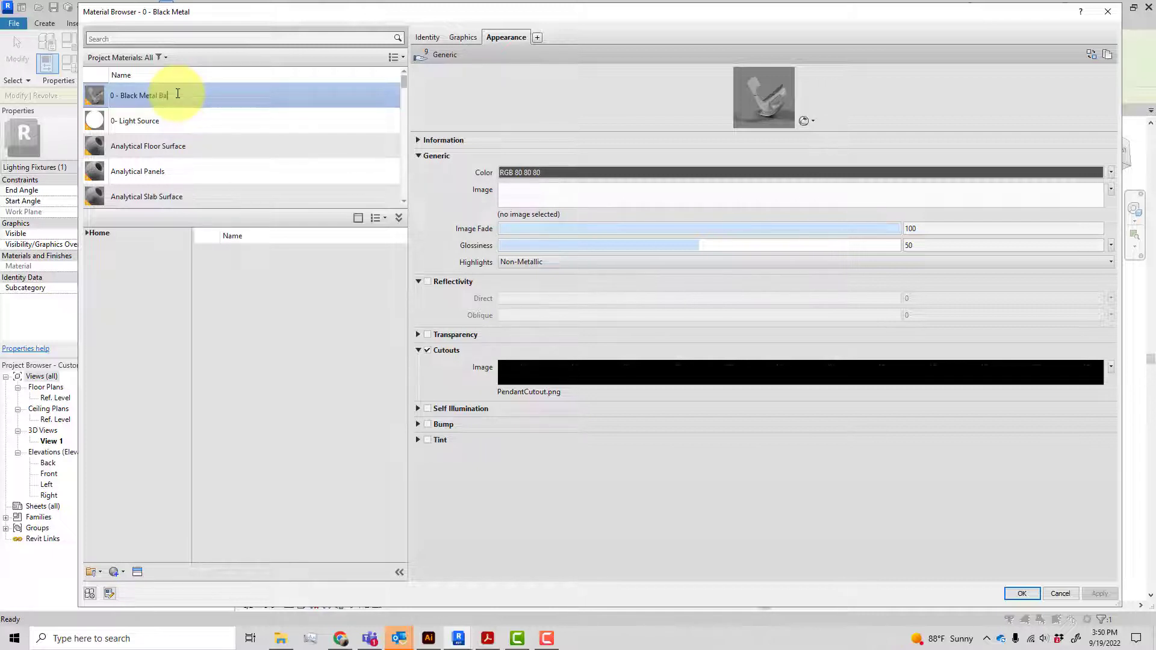
pyautogui.write('t')
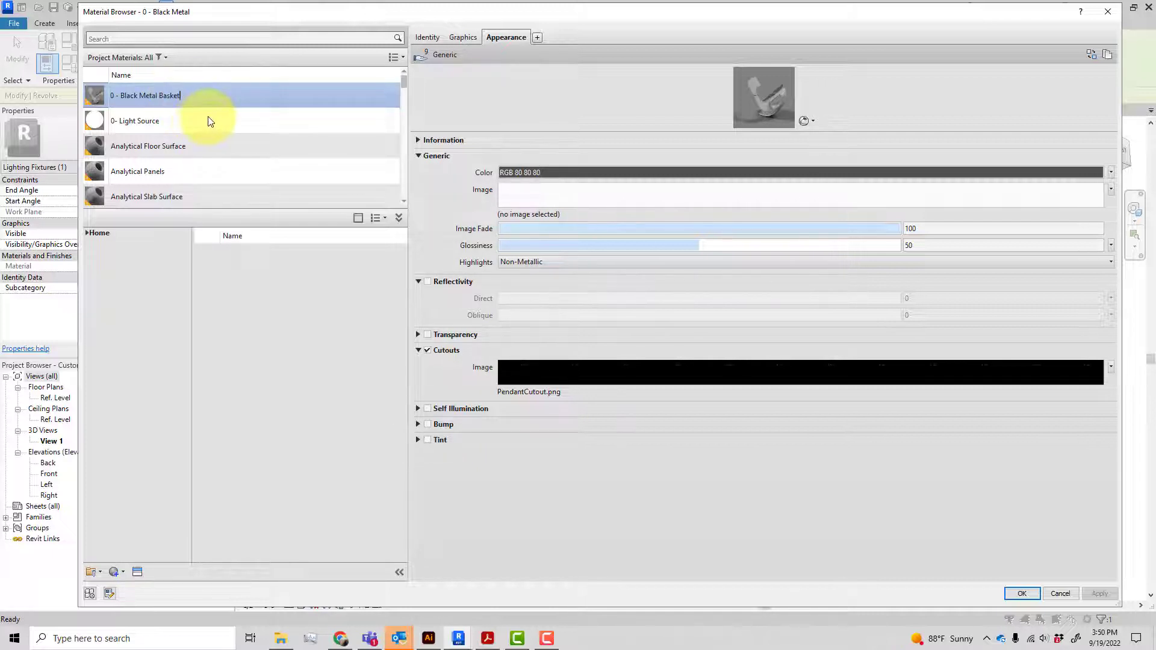
pyautogui.click(319, 128)
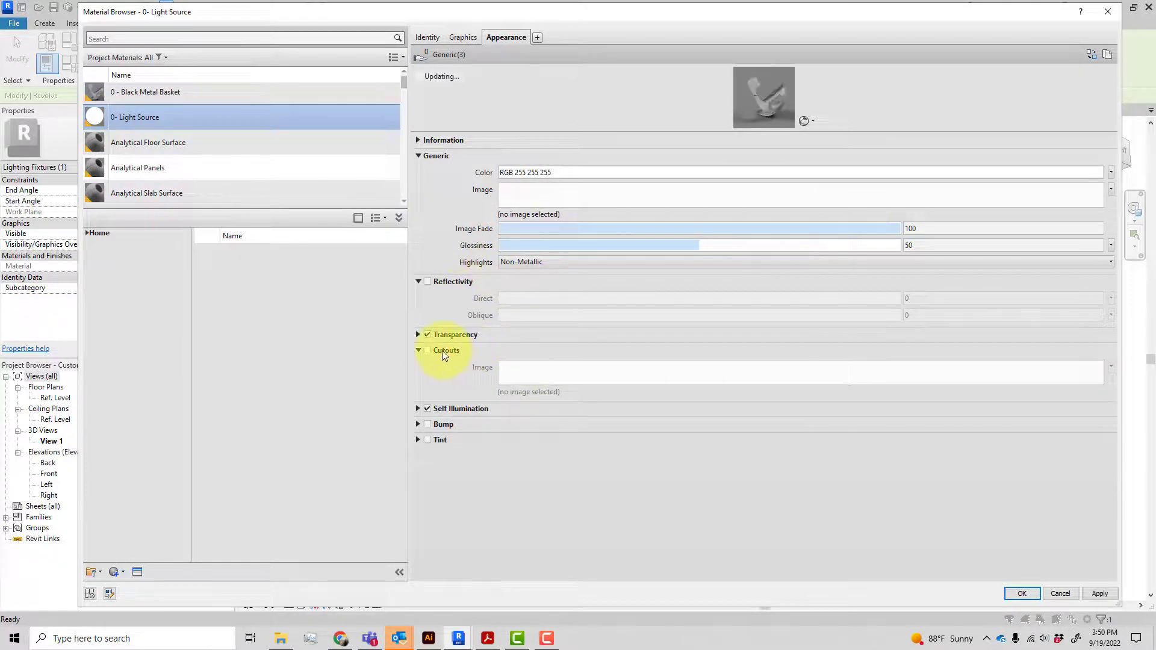
pyautogui.click(542, 384)
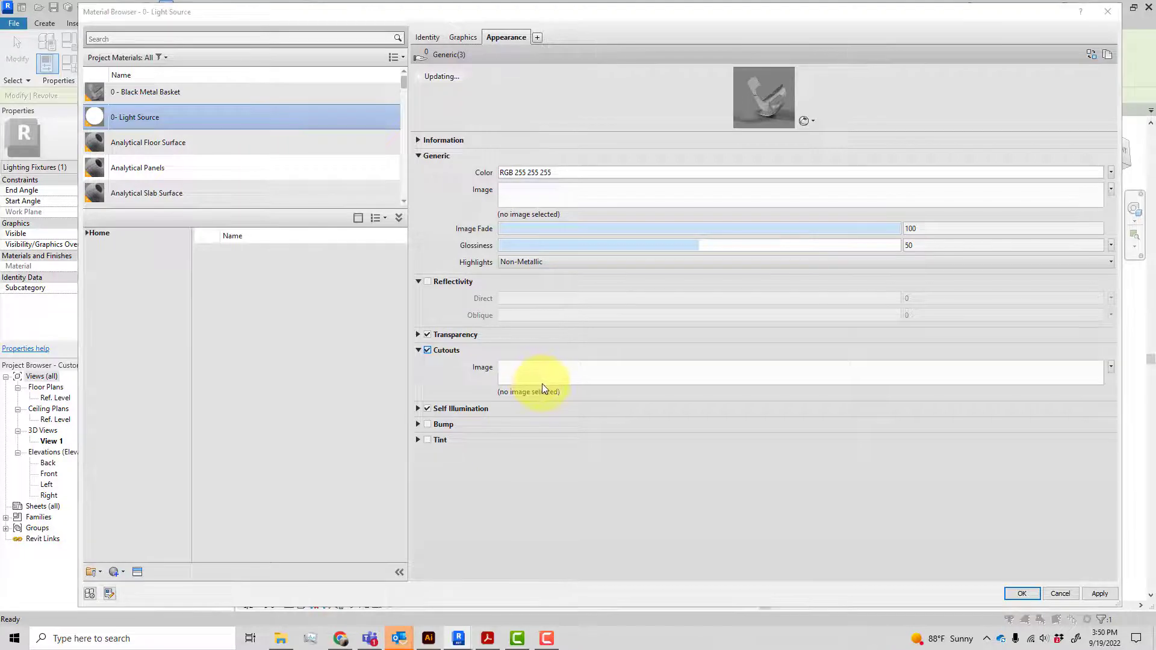
pyautogui.click(631, 385)
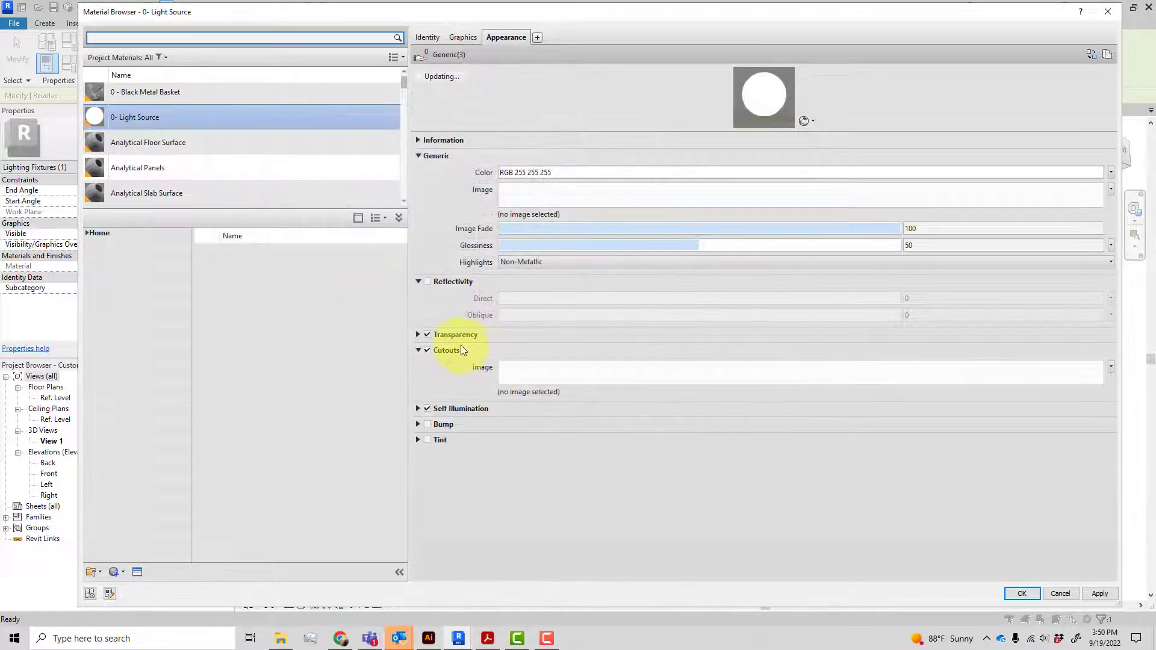
pyautogui.click(430, 335)
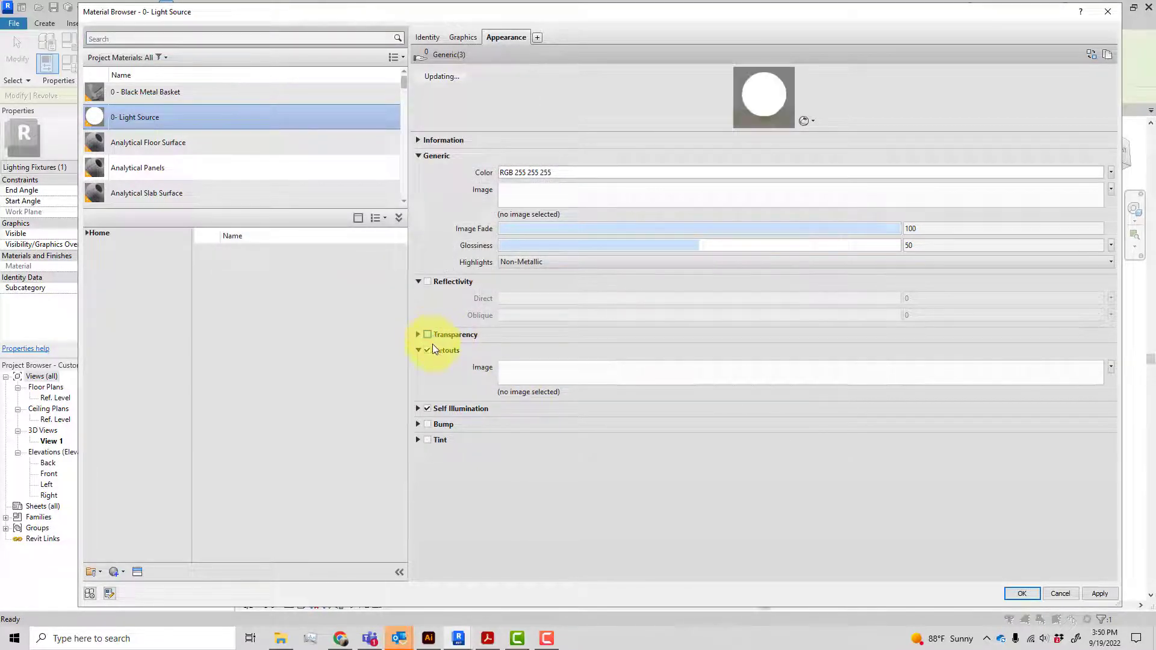
pyautogui.click(427, 459)
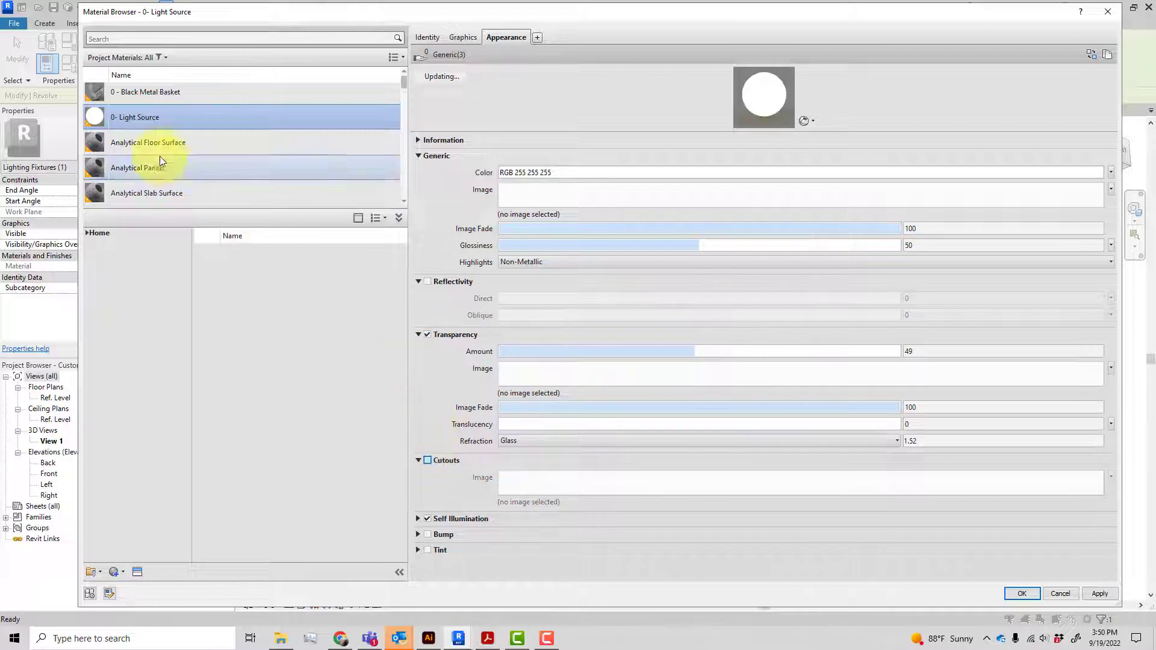
# Open the texture settings of the 0 - Black Metal Basket cutout image and set its Y offset to 0'-0"
pyautogui.click(150, 94)
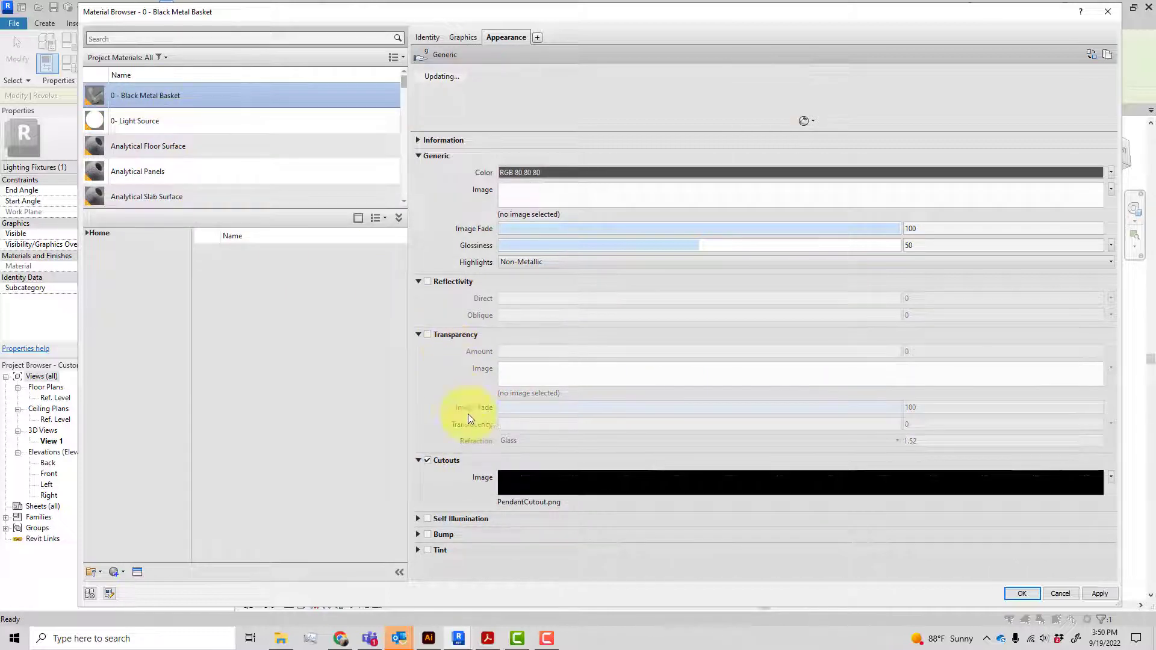
pyautogui.click(558, 489)
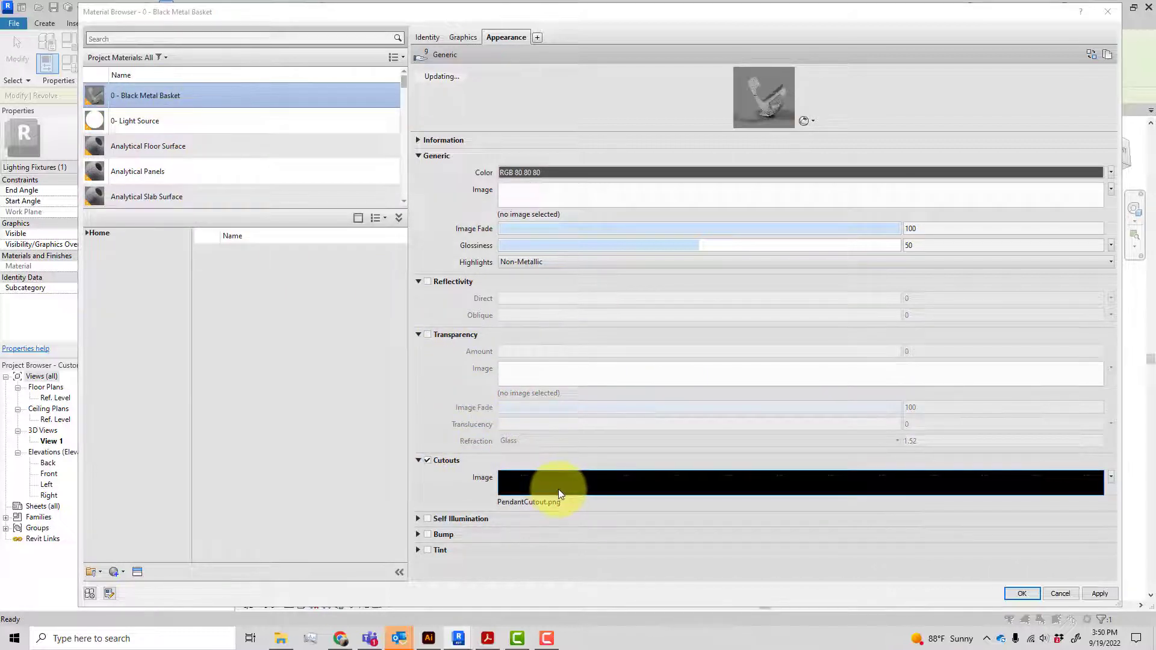
pyautogui.click(550, 482)
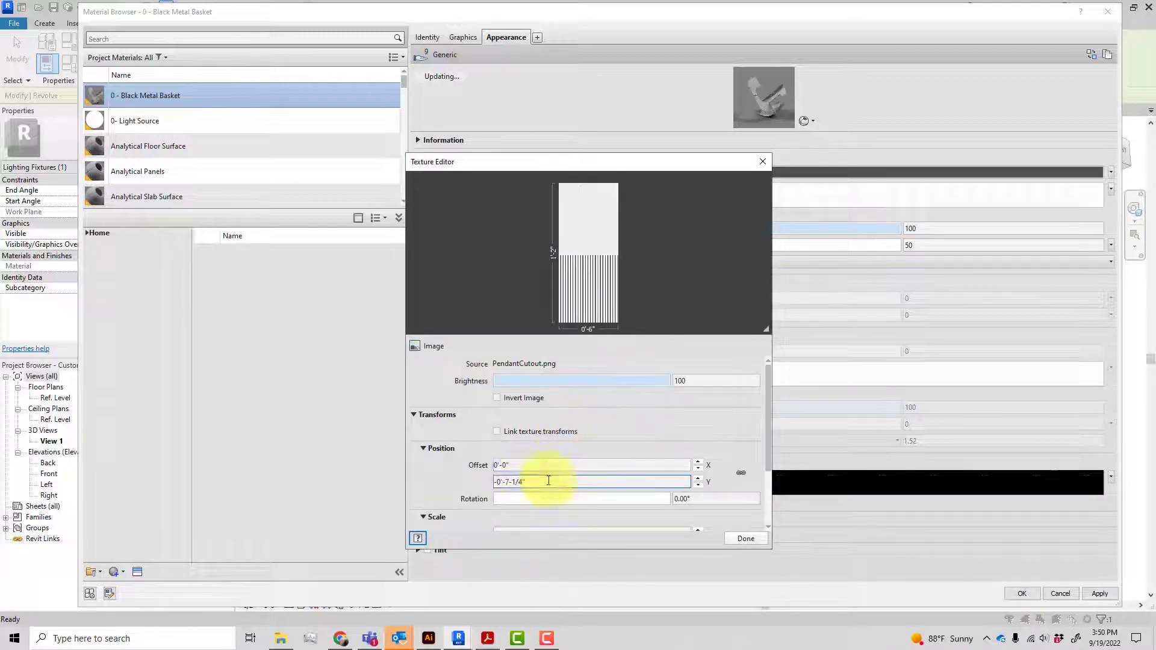
pyautogui.moveTo(550, 482); pyautogui.dragTo(466, 473)
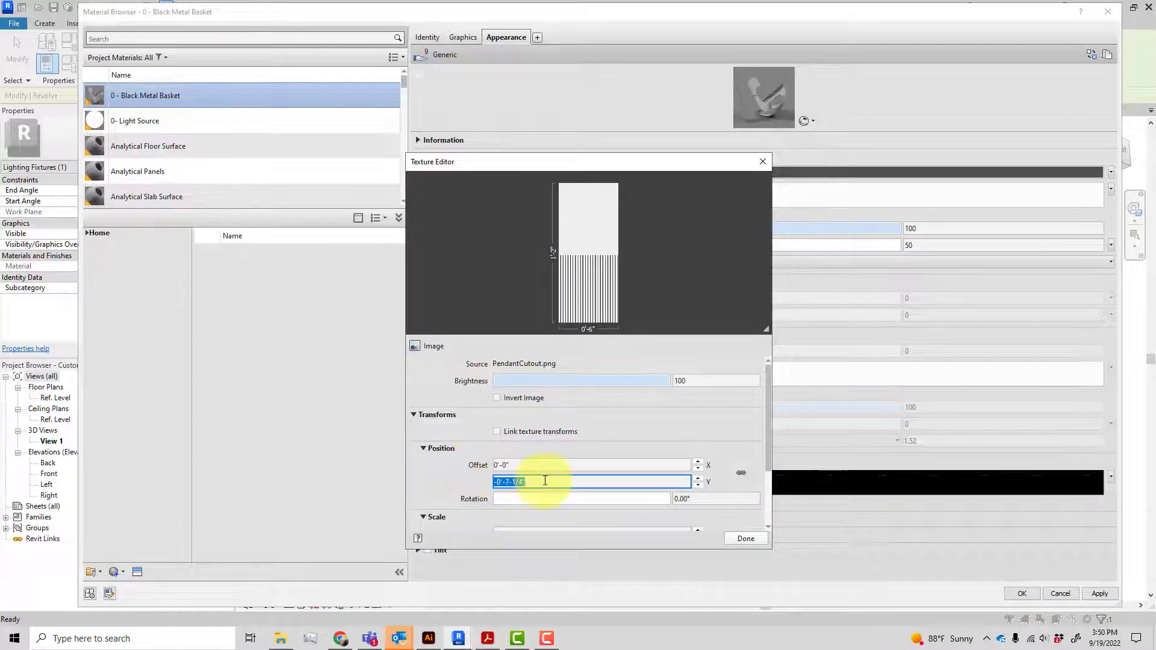
pyautogui.press('BackSpace')
pyautogui.click(620, 466)
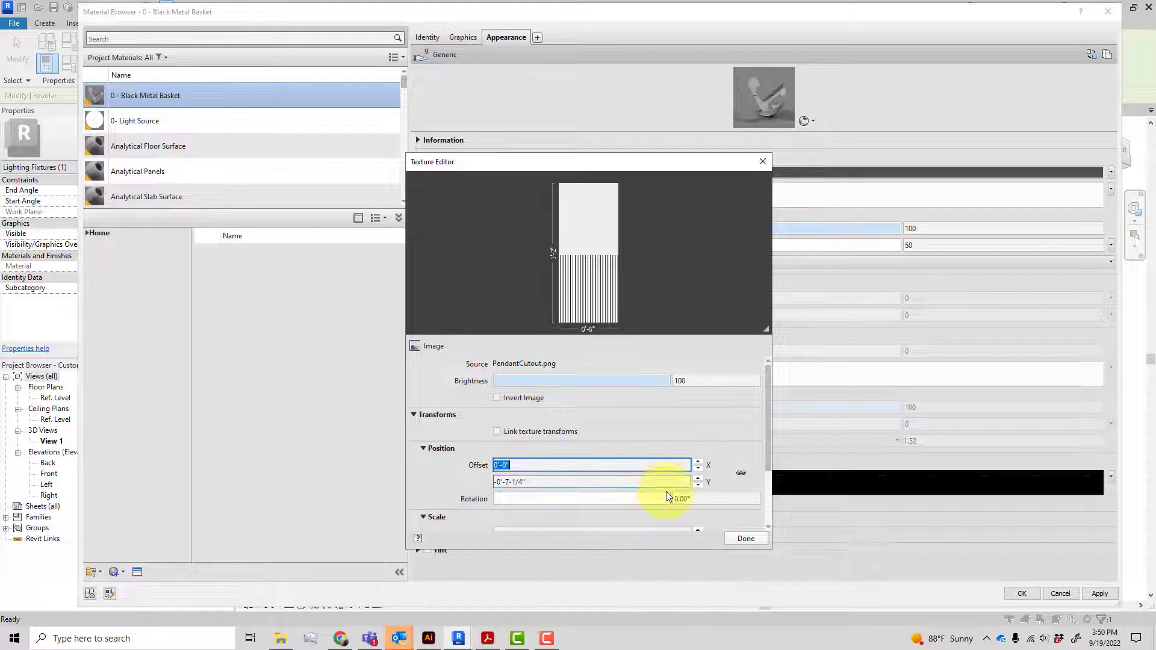
pyautogui.click(600, 484)
pyautogui.write('0')
pyautogui.press('Return')
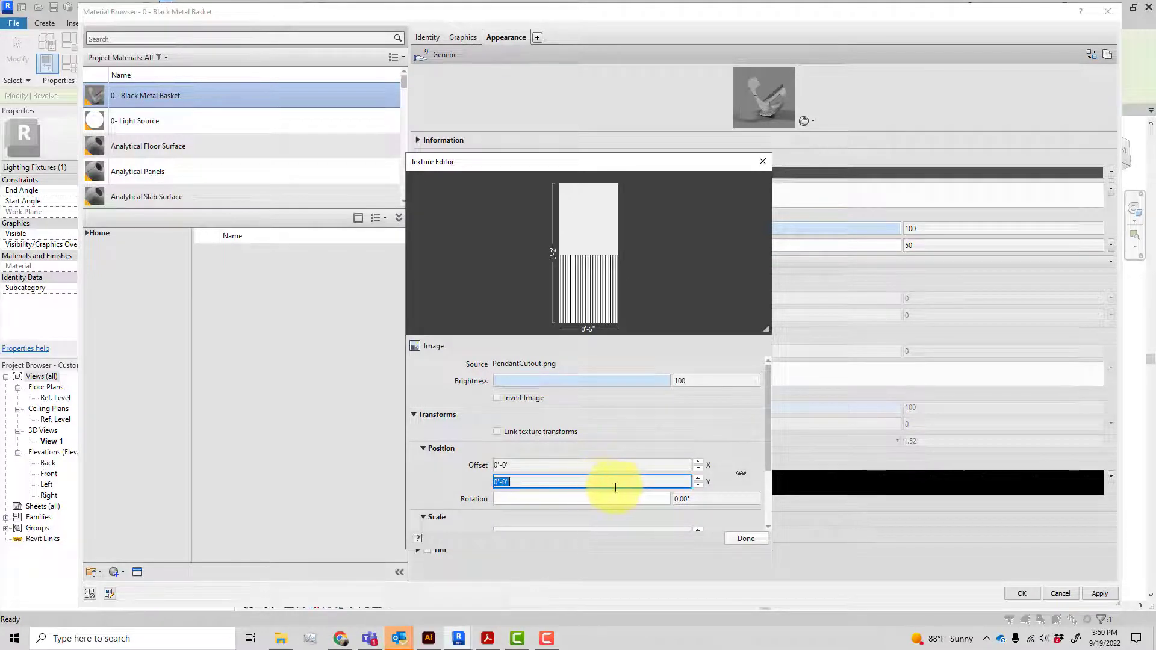
pyautogui.moveTo(768, 464); pyautogui.dragTo(771, 517)
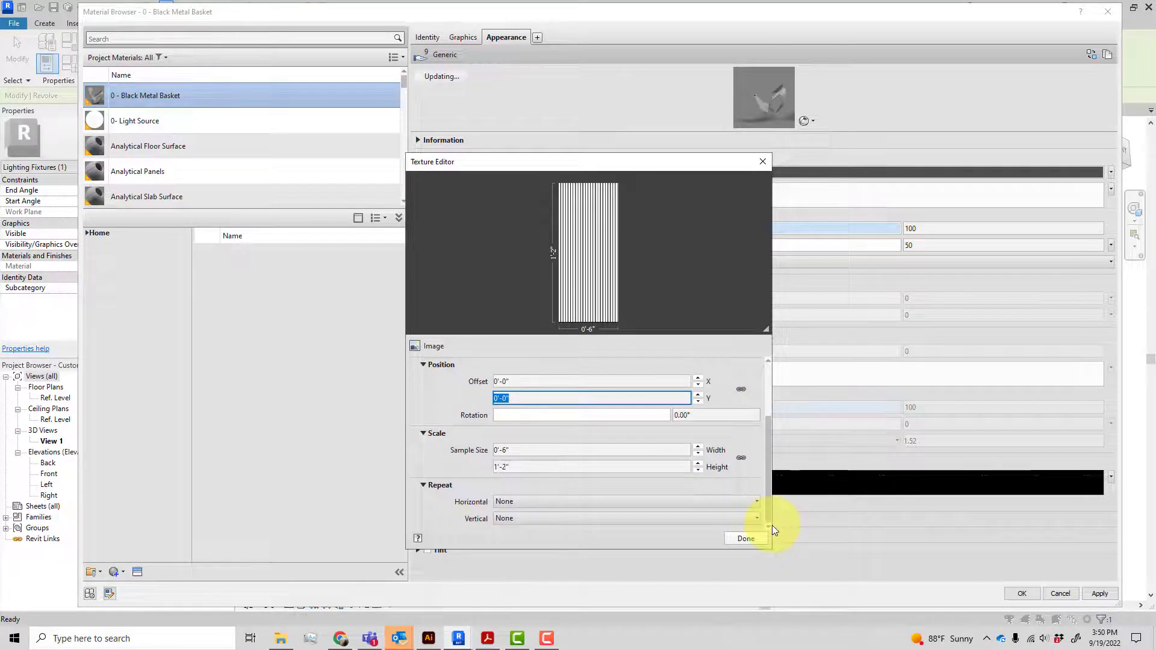
# Set the cutout texture's horizontal repeat to Tile, then save the basket material and apply the family type settings
pyautogui.click(635, 501)
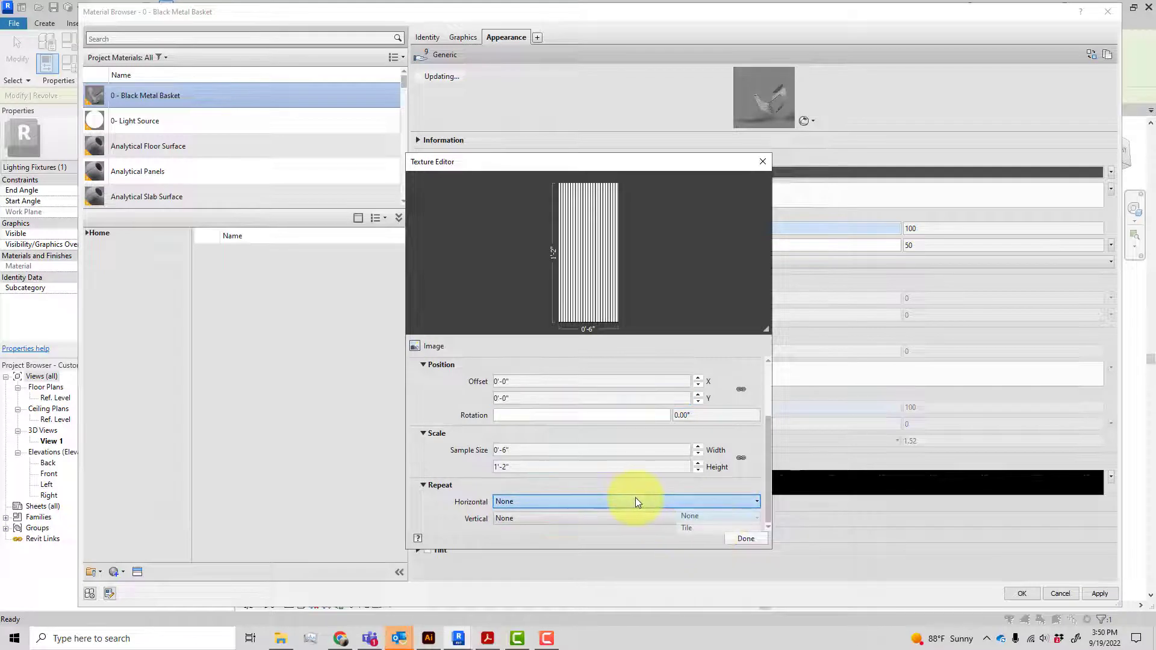
pyautogui.click(696, 523)
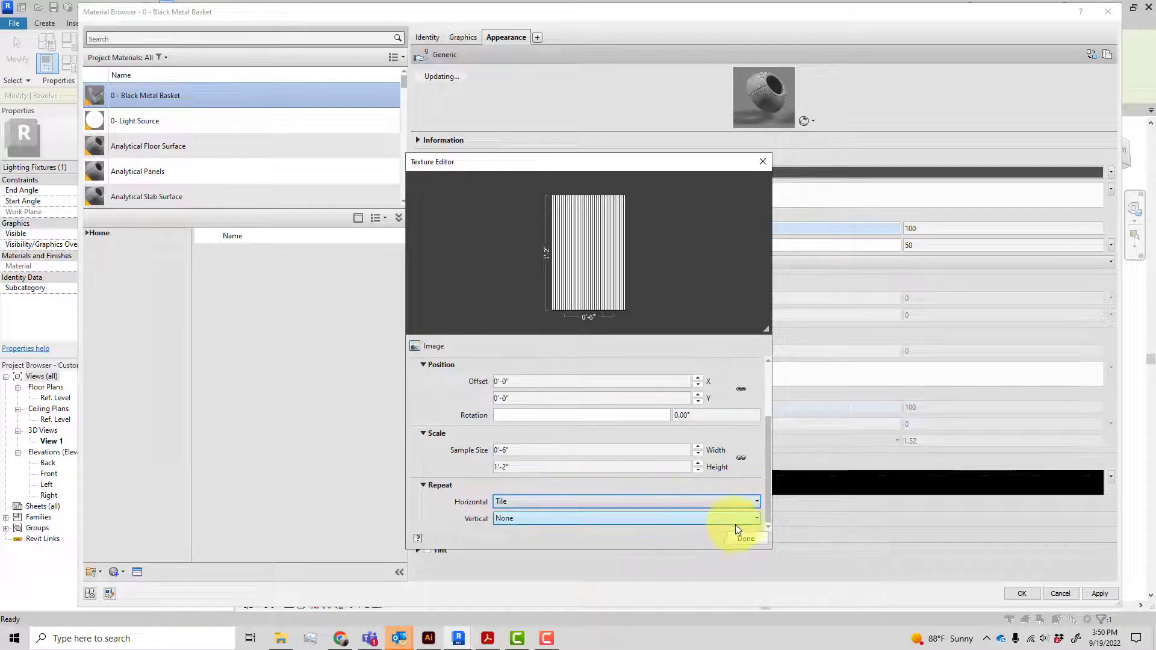
pyautogui.click(744, 539)
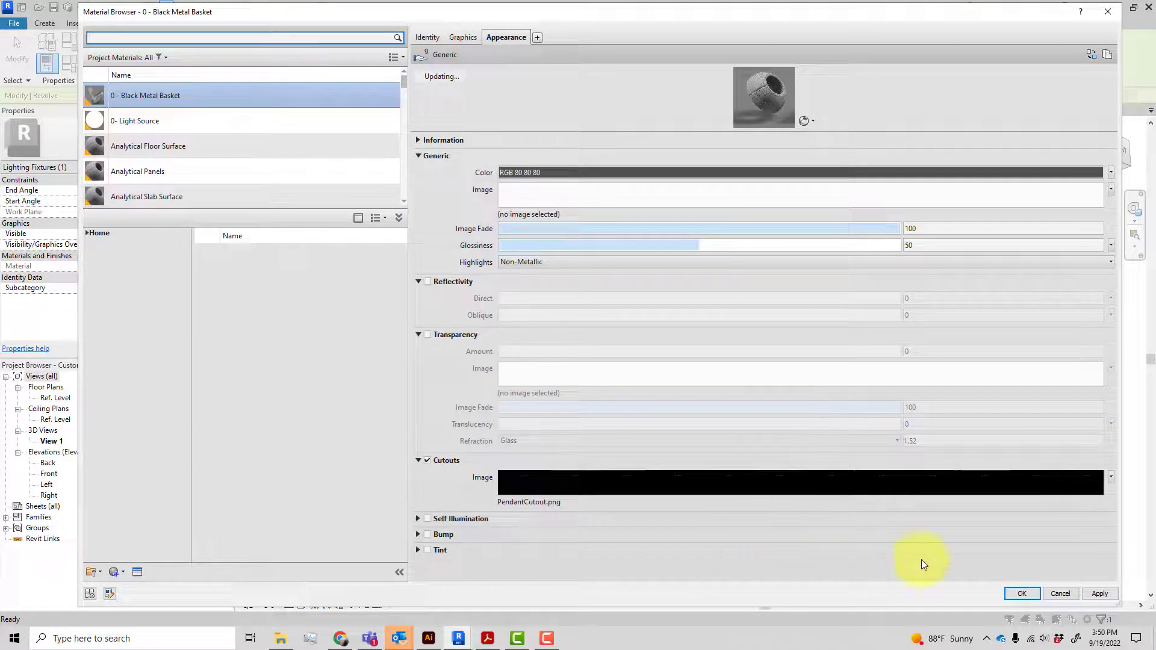
pyautogui.click(1097, 597)
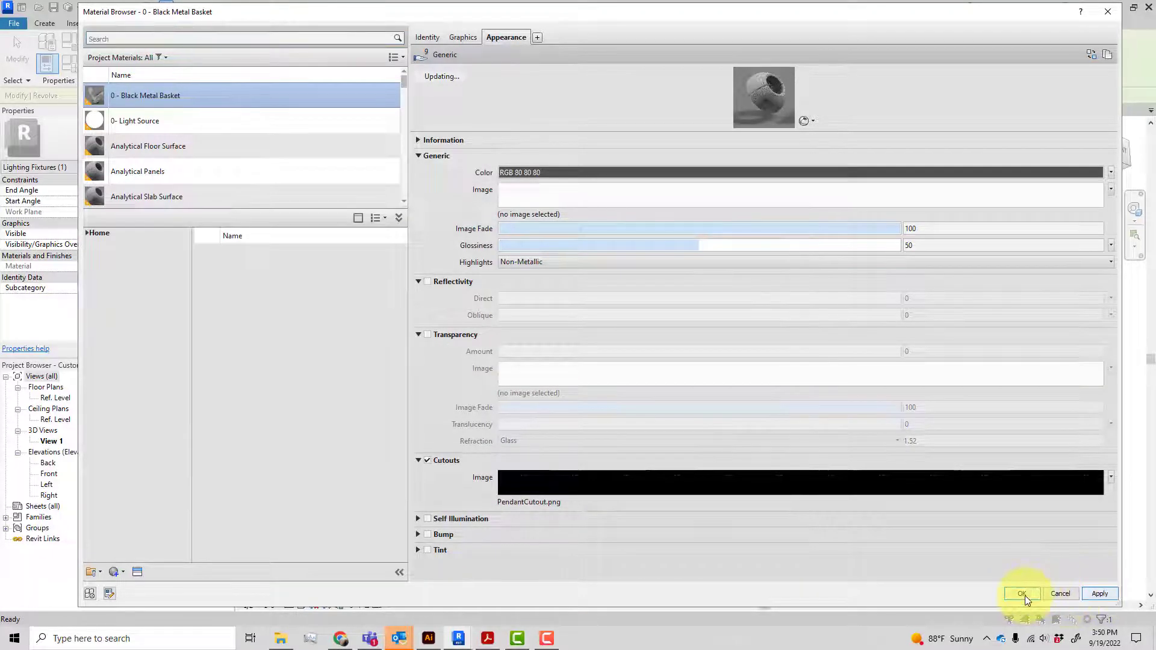
pyautogui.click(1025, 594)
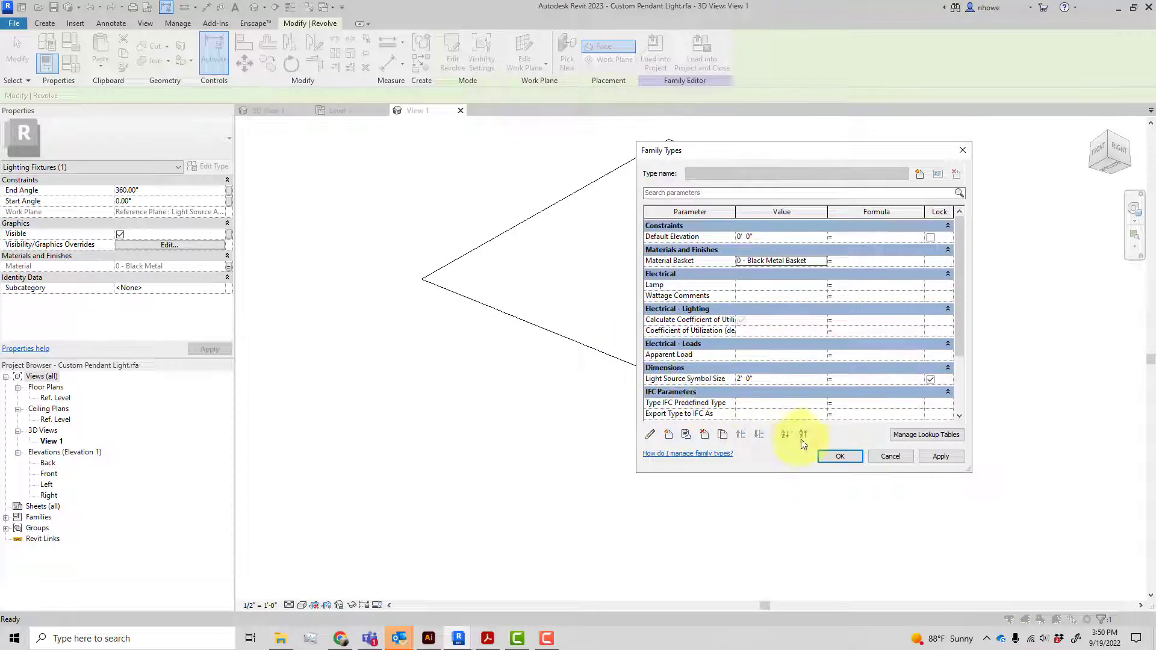
pyautogui.click(926, 458)
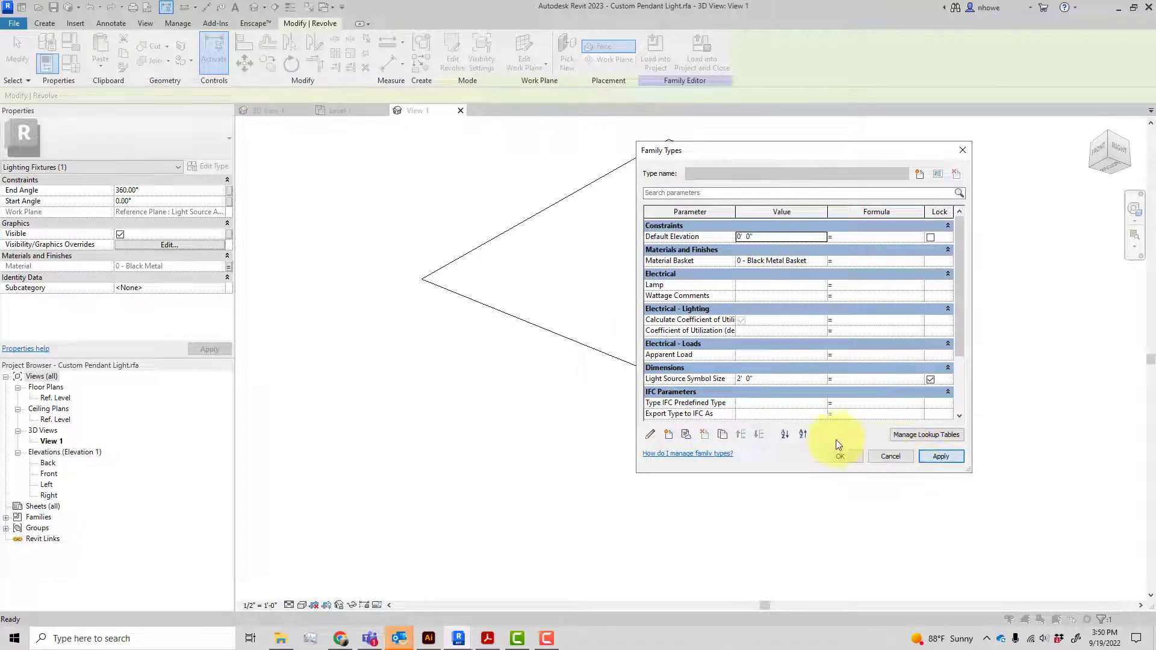
pyautogui.click(838, 457)
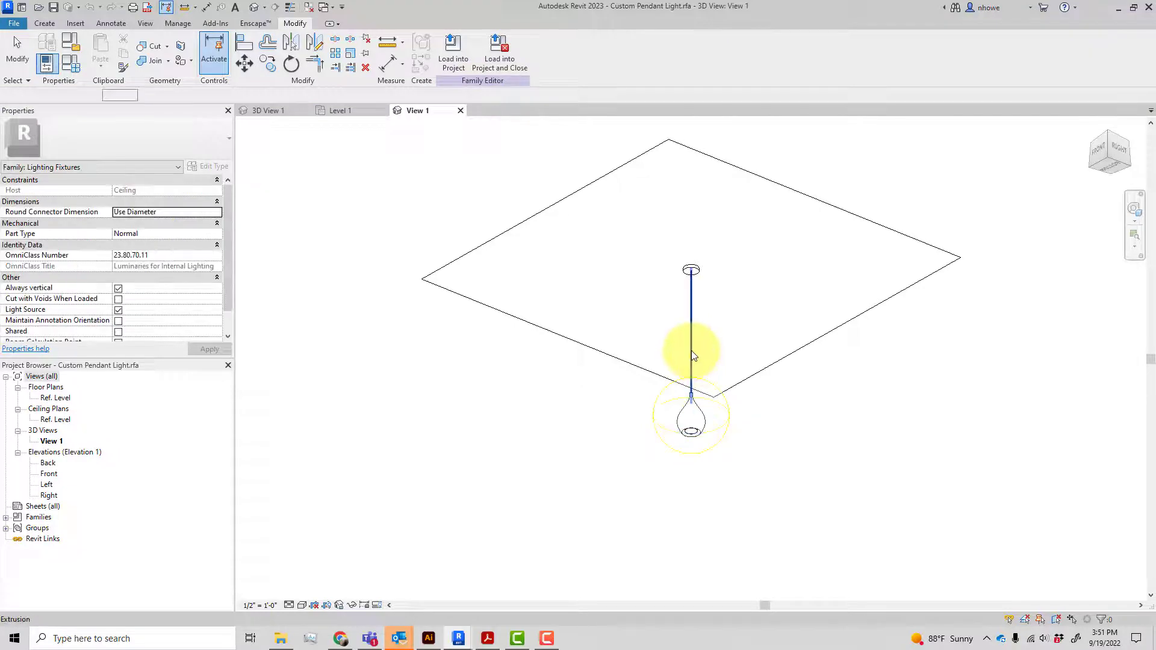
# Select the ceiling canopy and cord extrusions and start a new family parameter for their material
pyautogui.click(702, 276)
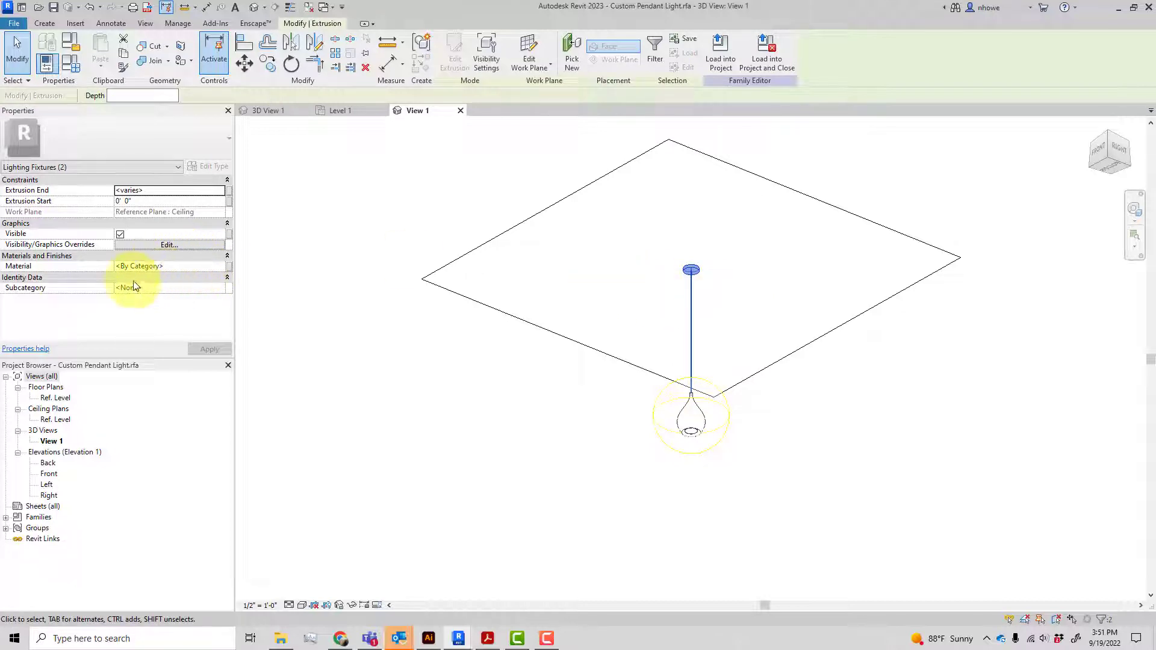
pyautogui.click(229, 266)
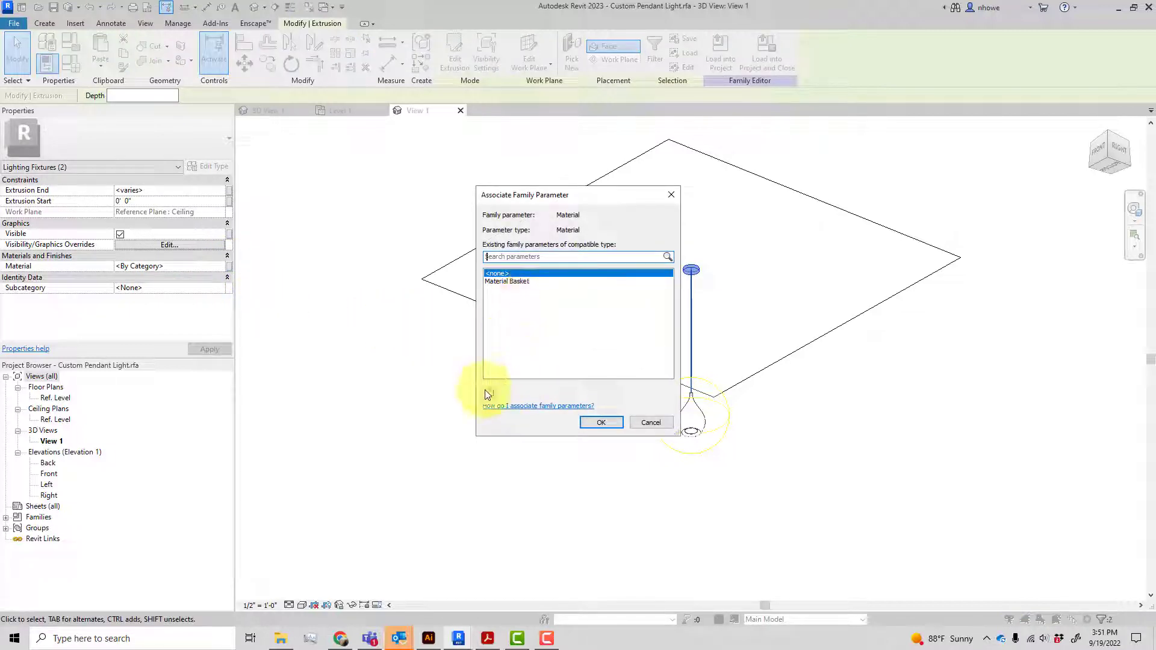
pyautogui.click(489, 392)
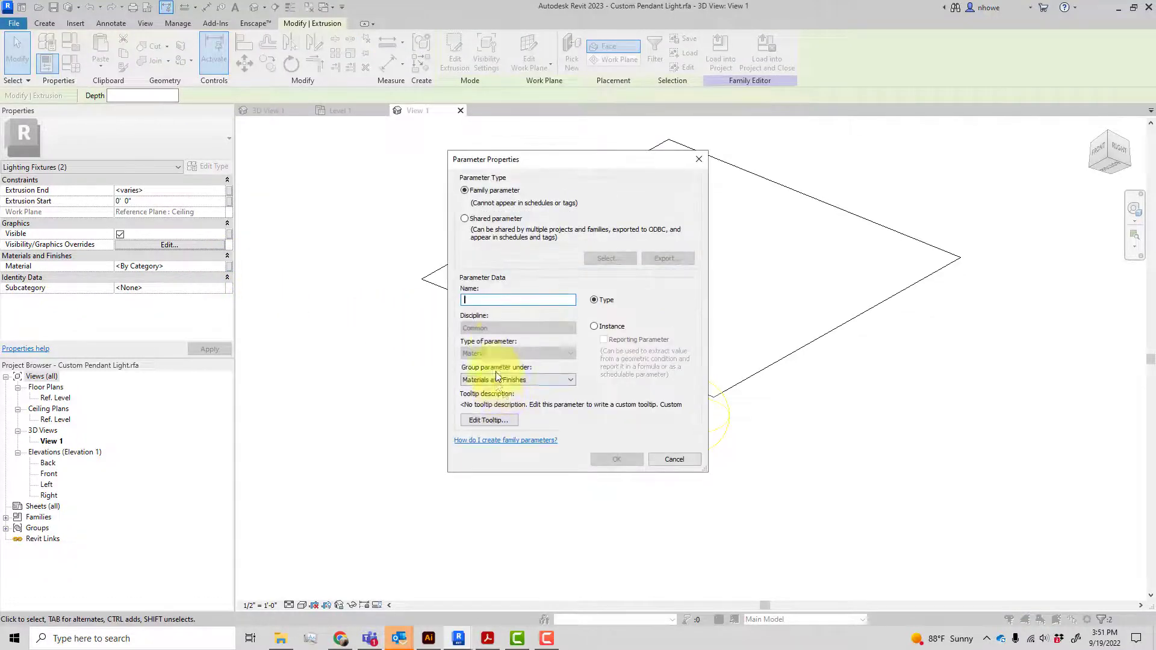
pyautogui.write('Ma')
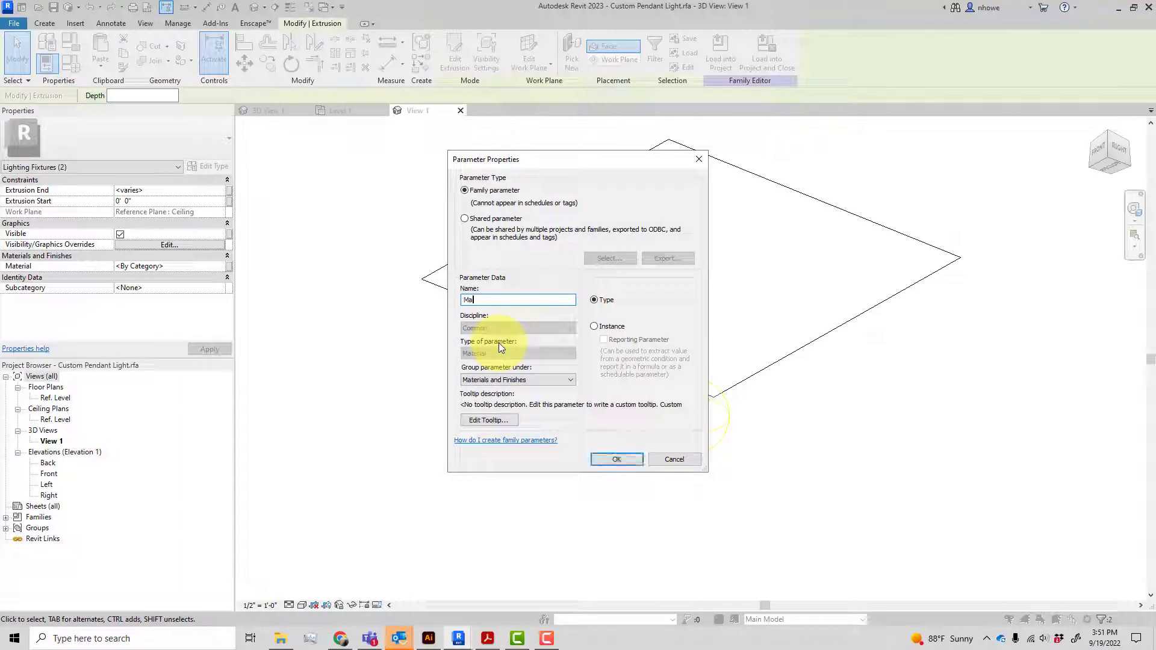
pyautogui.write('terial')
pyautogui.press('BackSpace')
pyautogui.press('BackSpace')
pyautogui.press('BackSpace')
pyautogui.press('BackSpace')
pyautogui.press('BackSpace')
pyautogui.press('BackSpace')
pyautogui.press('BackSpace')
pyautogui.press('BackSpace')
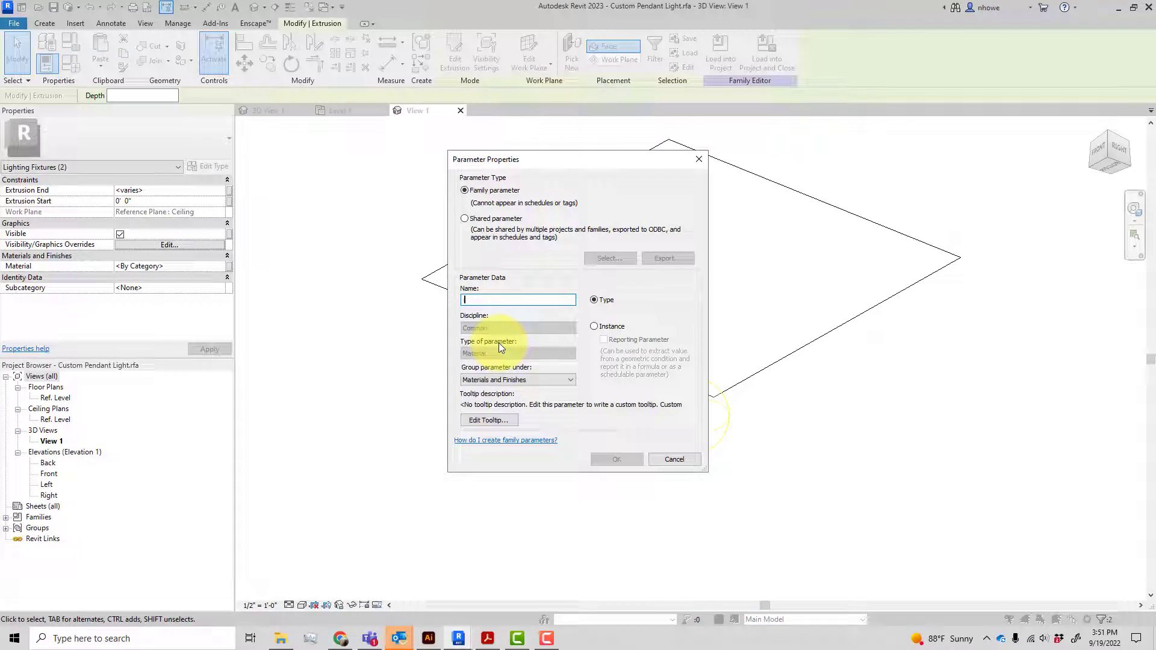
pyautogui.write('Fixt')
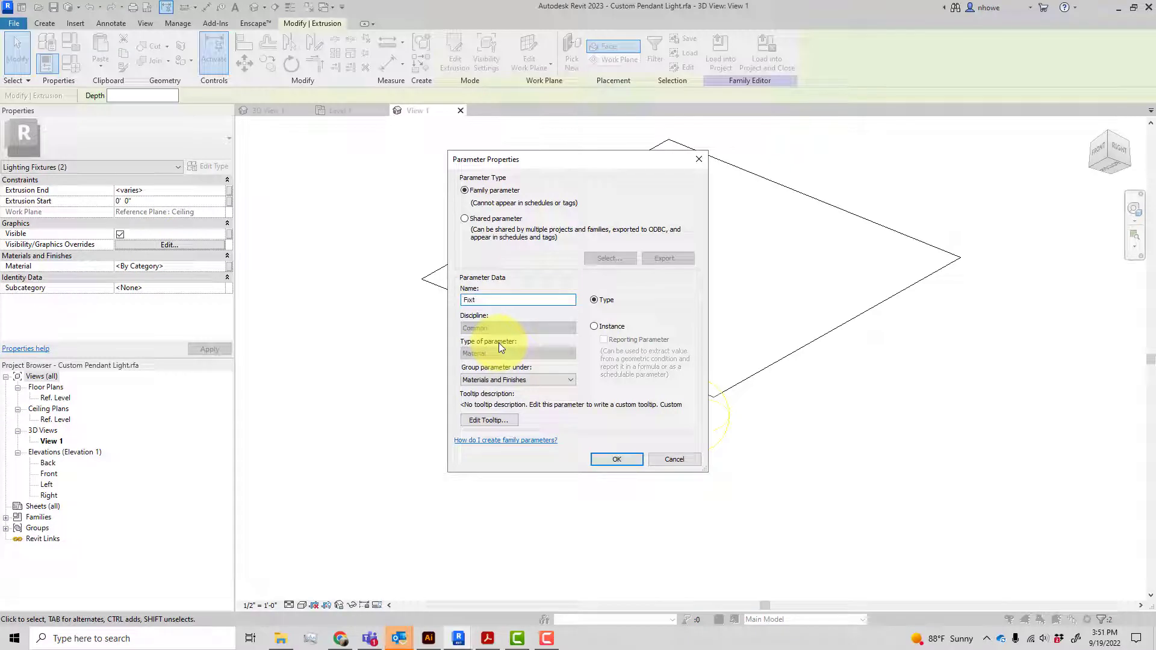
pyautogui.press('BackSpace')
pyautogui.press('BackSpace')
pyautogui.press('BackSpace')
pyautogui.press('BackSpace')
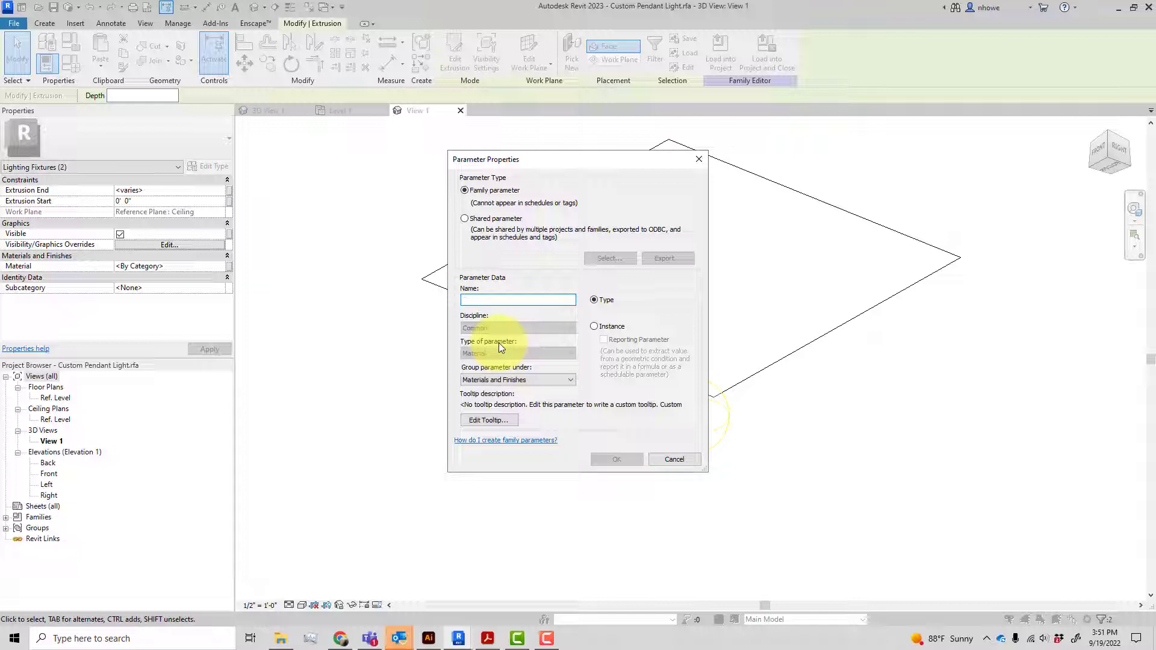
# Name the new type parameter Hardware and associate it with the material of the canopy and cord extrusions
pyautogui.write('Hardware')
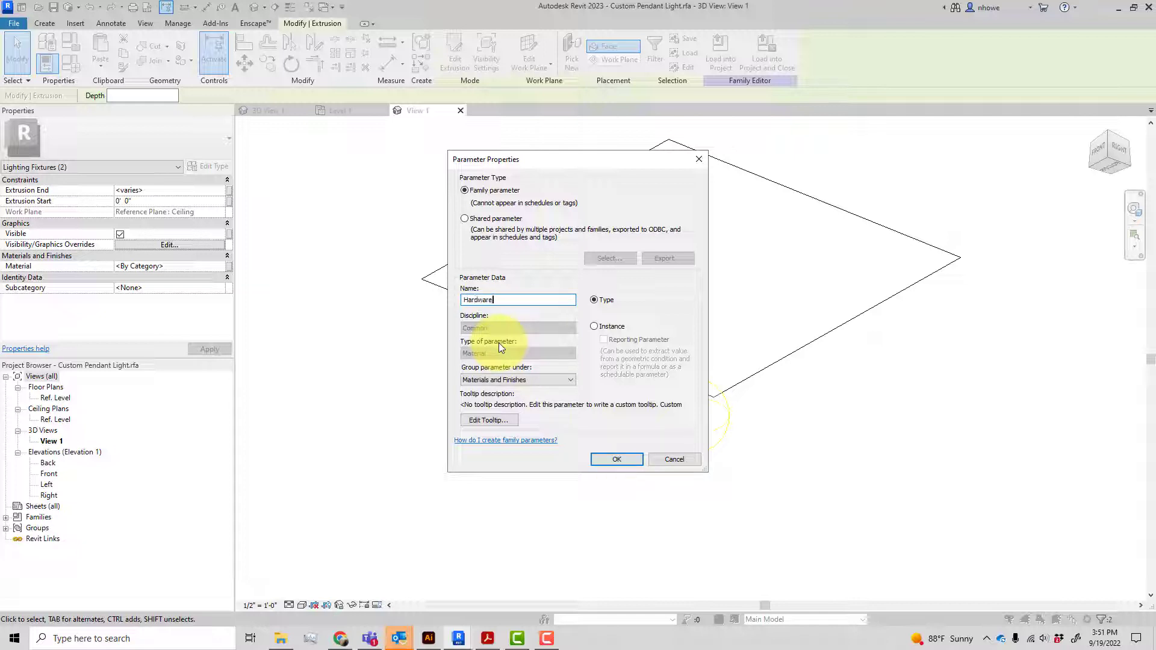
pyautogui.click(619, 460)
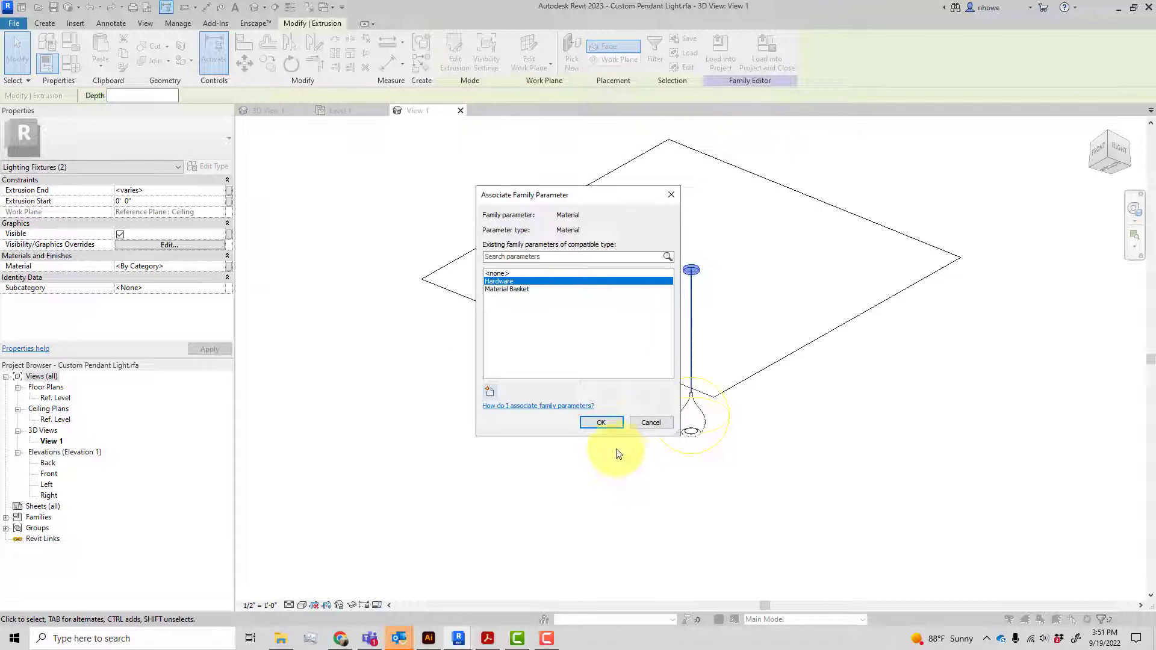
pyautogui.click(600, 423)
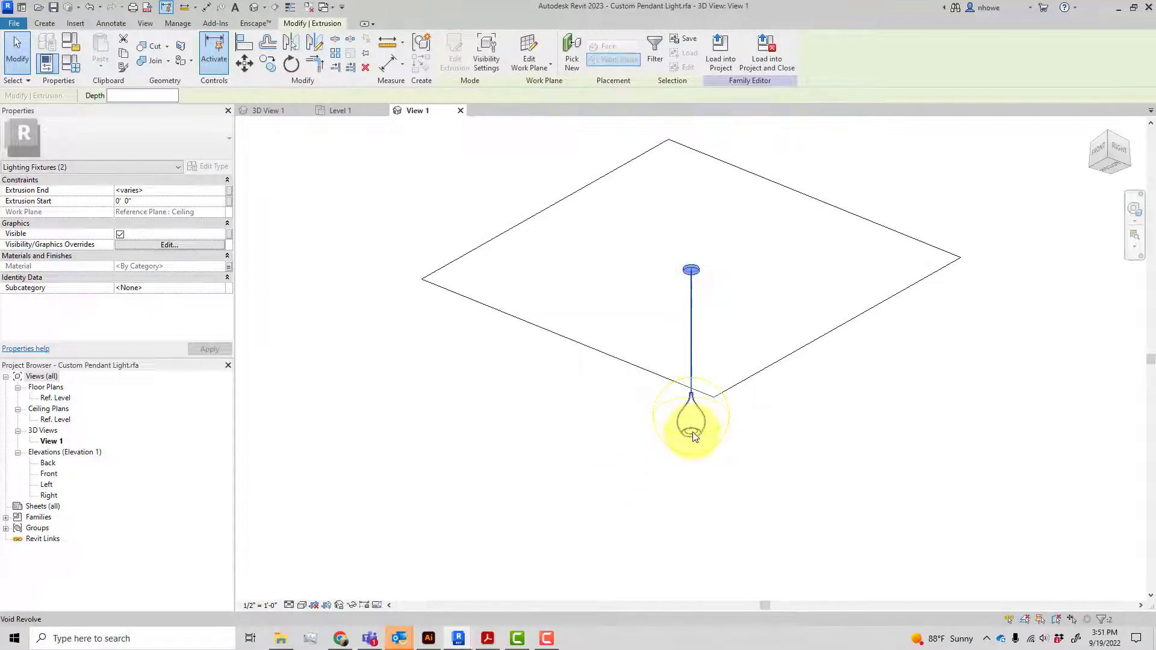
# Select the solid cylinder extrusion inside the basket and associate its material with a new family parameter named Shade
pyautogui.click(693, 441)
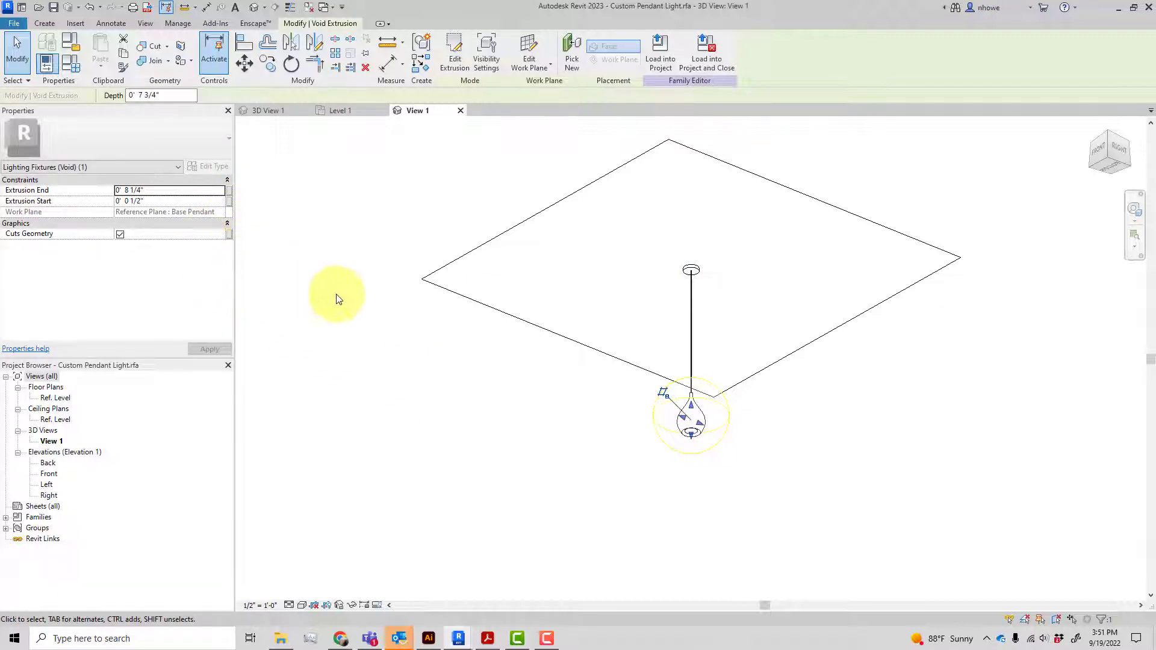
pyautogui.click(650, 474)
pyautogui.scroll(8, 702, 442)
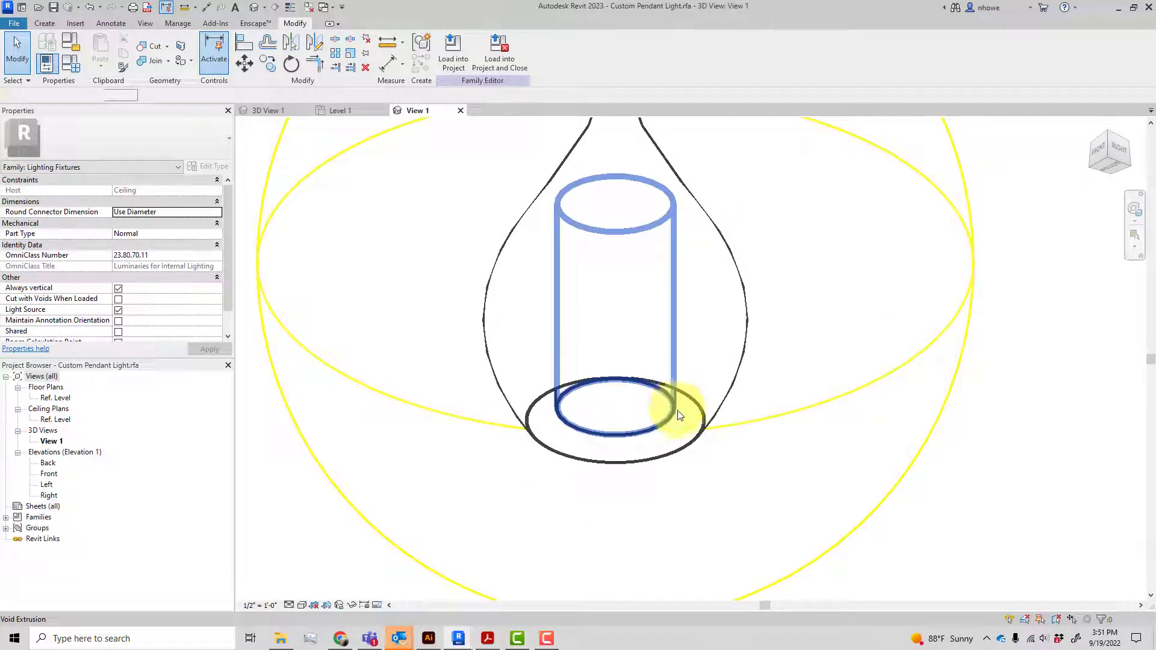
pyautogui.click(676, 406)
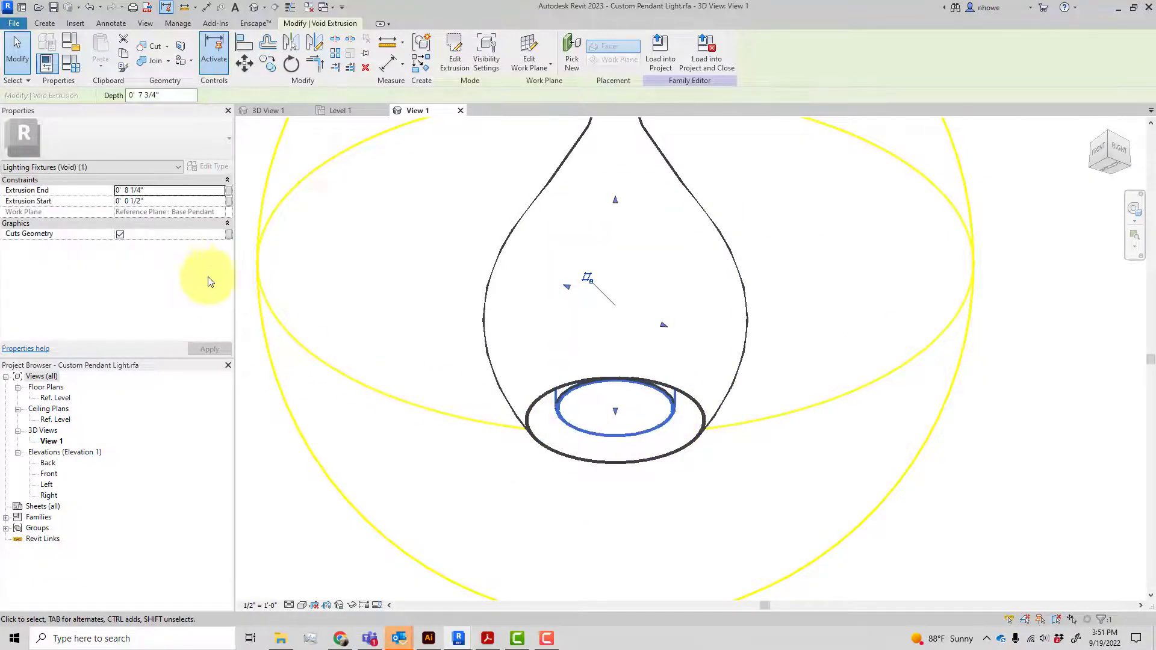
pyautogui.click(559, 396)
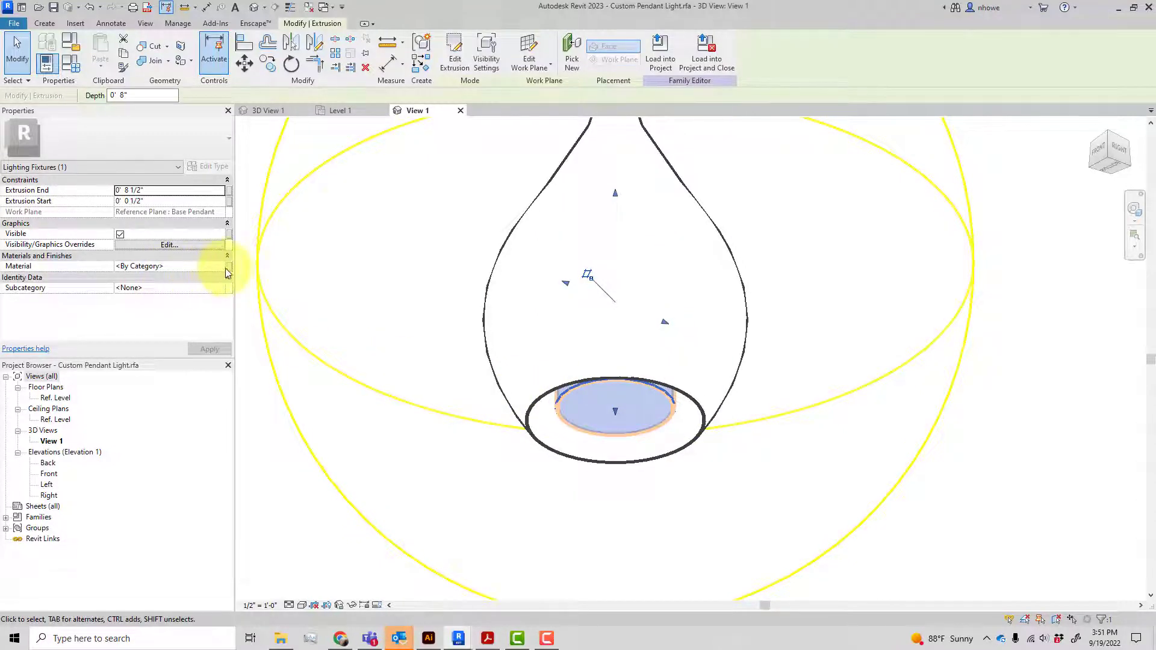
pyautogui.click(229, 265)
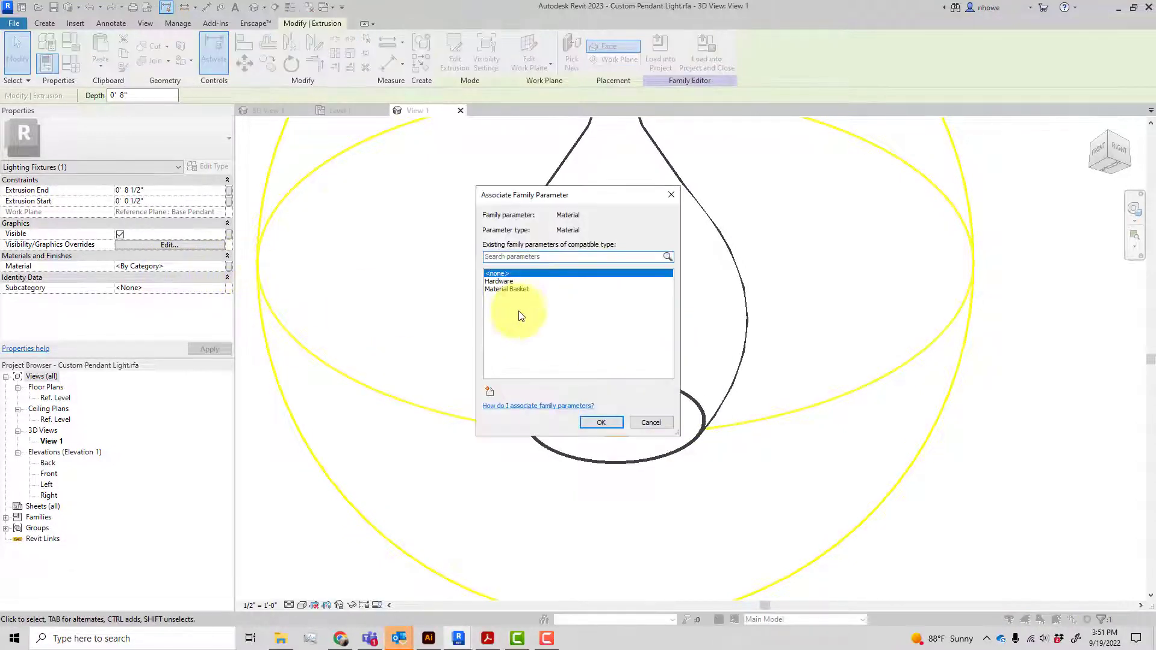
pyautogui.click(490, 391)
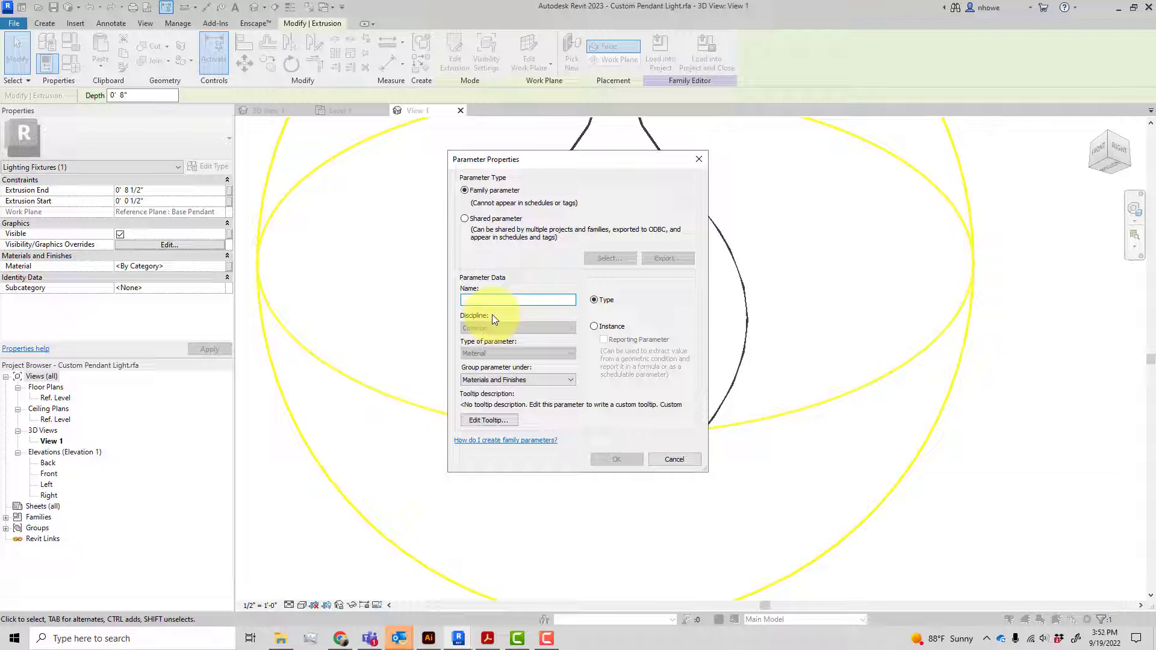
pyautogui.write('Shade')
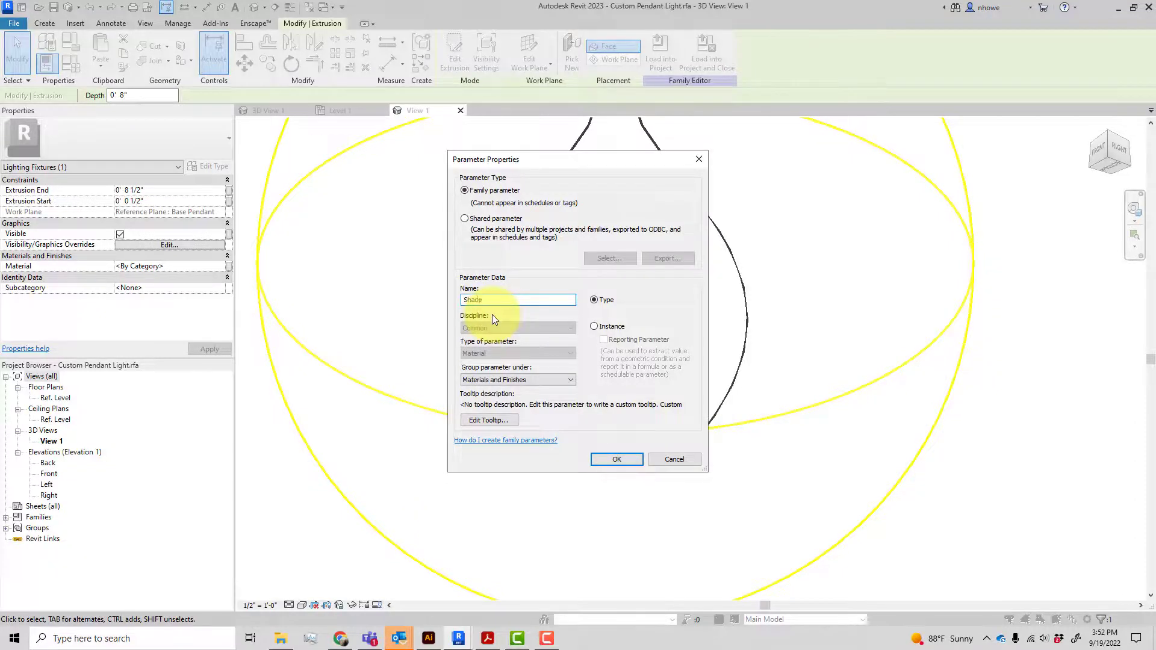
pyautogui.click(617, 460)
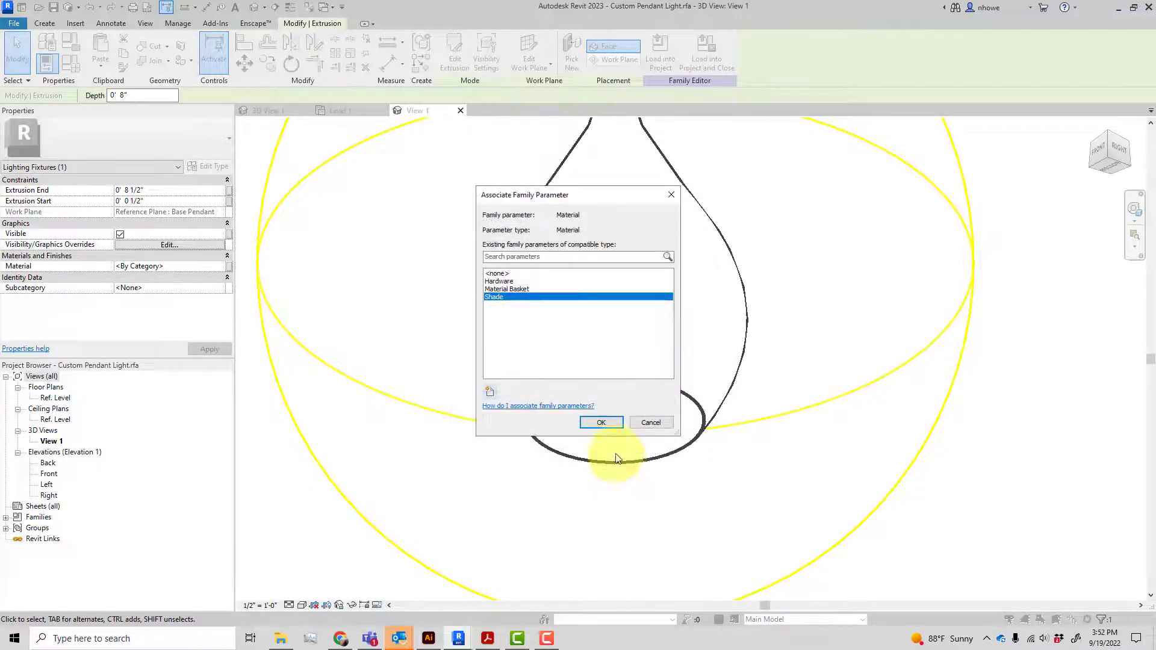
pyautogui.click(602, 422)
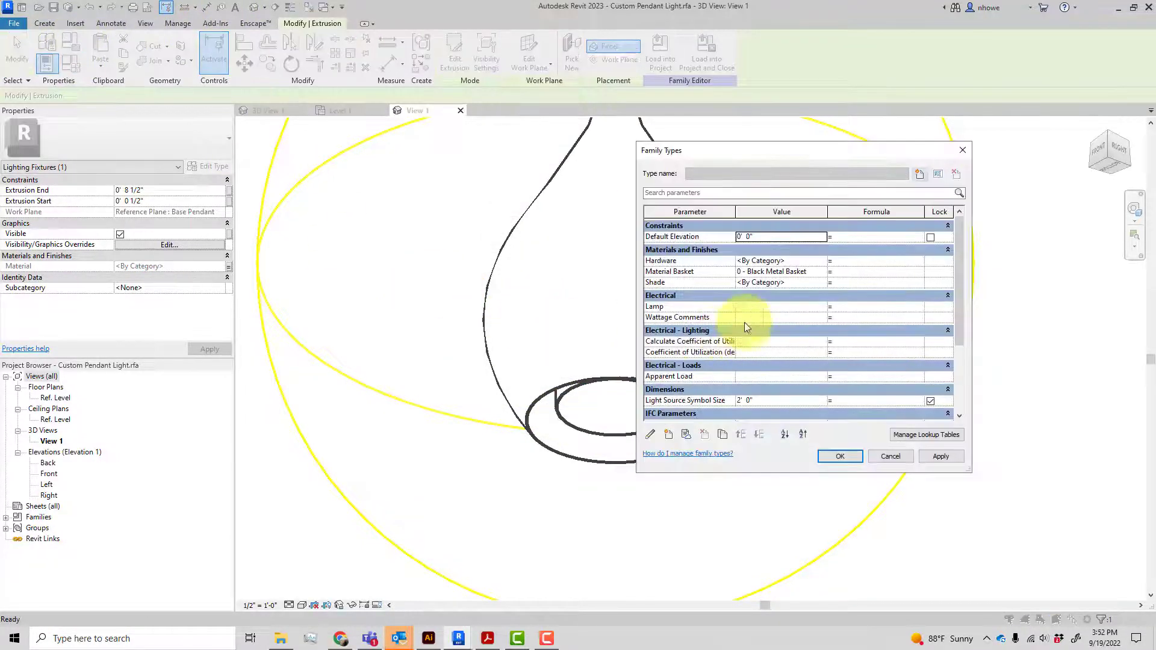
# Open the family types and select 0- Light Source among the materials for the Shade parameter
pyautogui.click(813, 280)
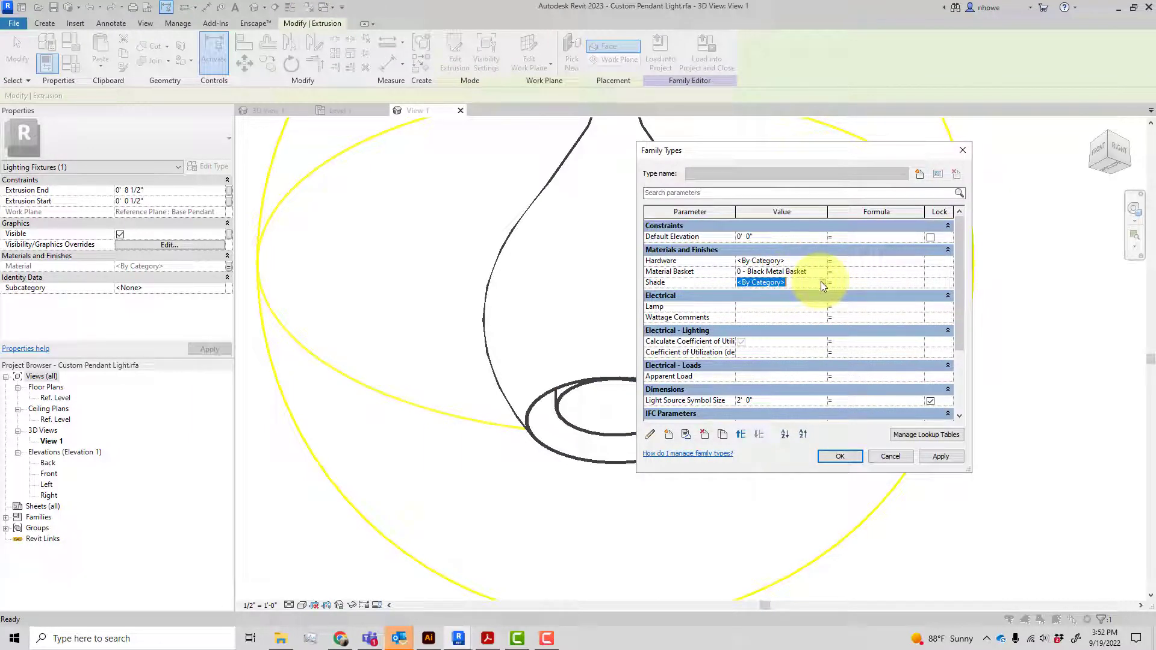
pyautogui.click(822, 282)
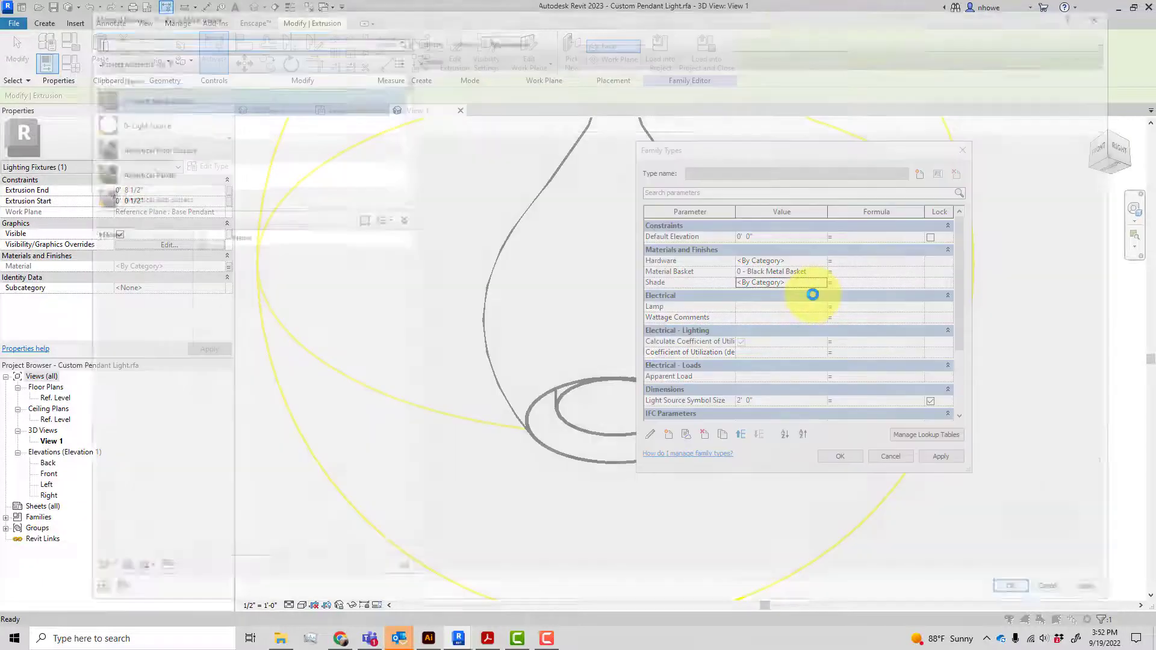
pyautogui.click(232, 123)
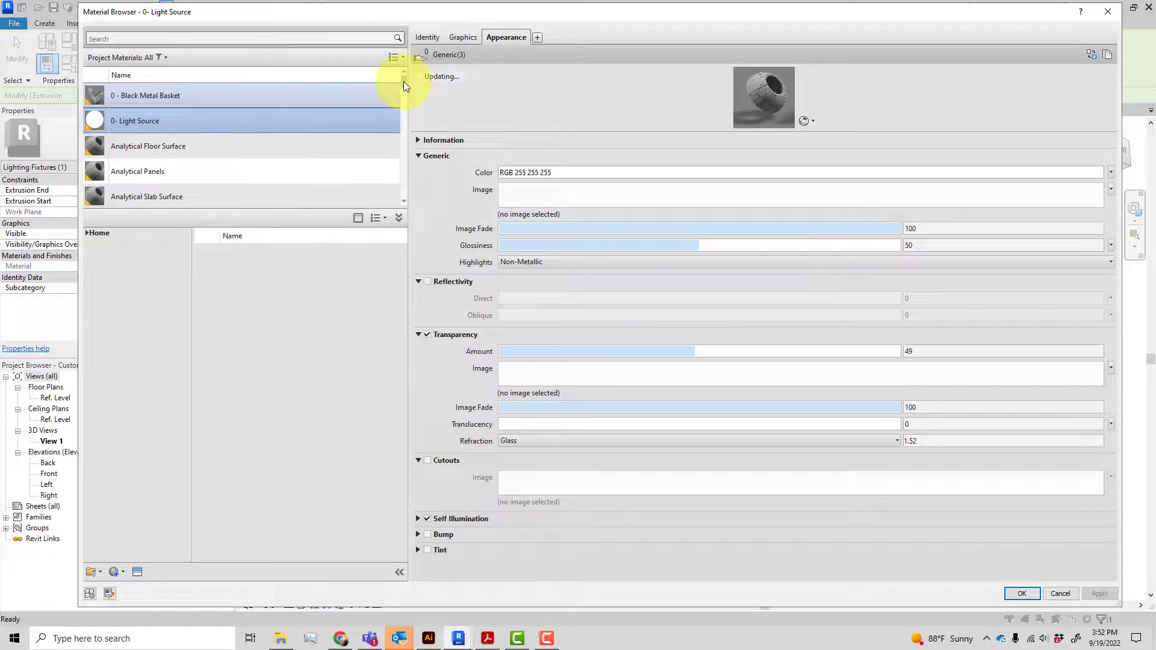
pyautogui.moveTo(403, 84); pyautogui.dragTo(398, 72)
# Search the materials for "frosted" and clear the search term
pyautogui.click(265, 37)
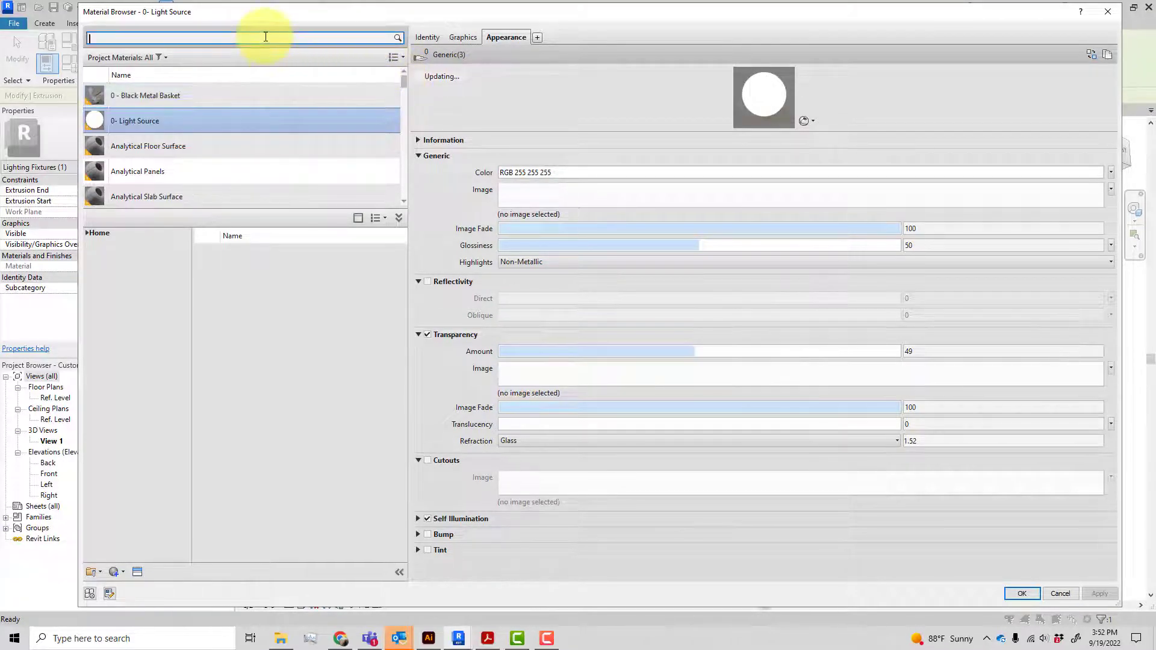
pyautogui.write('frosted')
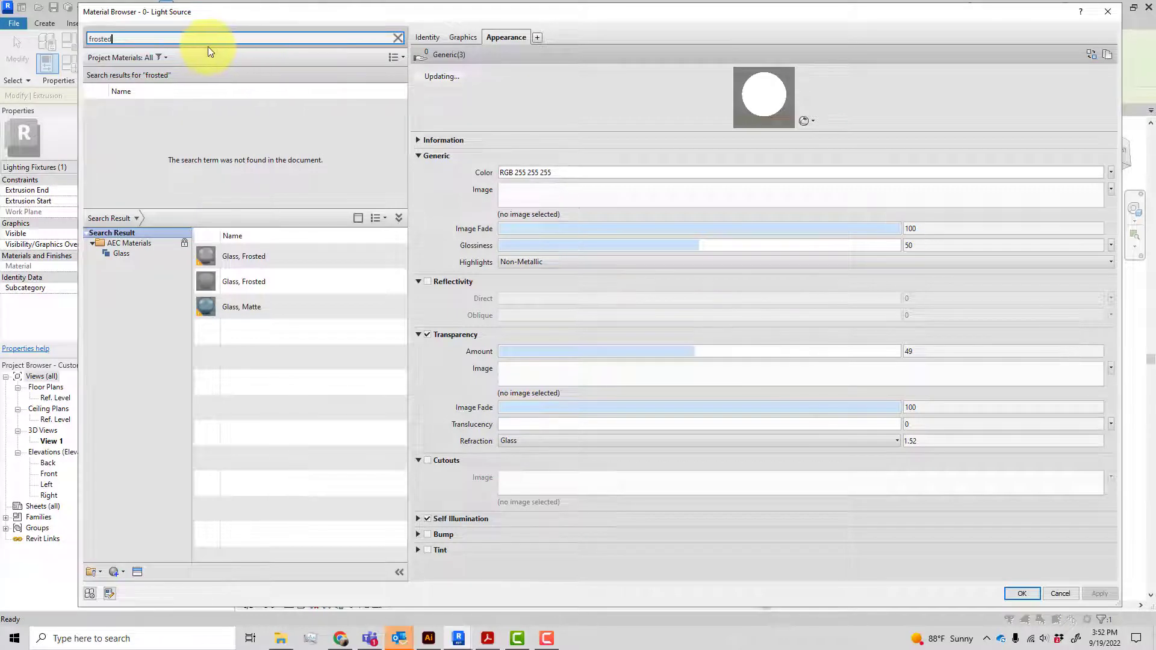
pyautogui.press('BackSpace')
pyautogui.press('BackSpace')
pyautogui.press('BackSpace')
pyautogui.press('BackSpace')
pyautogui.press('BackSpace')
pyautogui.press('BackSpace')
pyautogui.press('BackSpace')
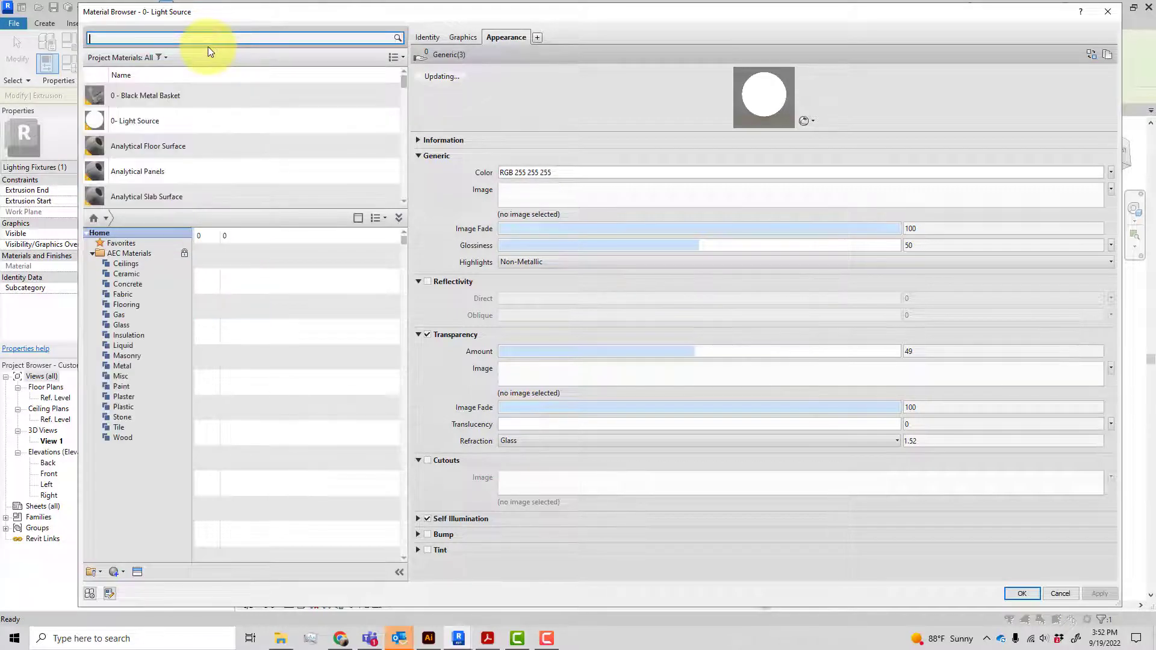
# Search the materials for "ligh" and assign 0- Light Source to the Shade parameter
pyautogui.write('ligh')
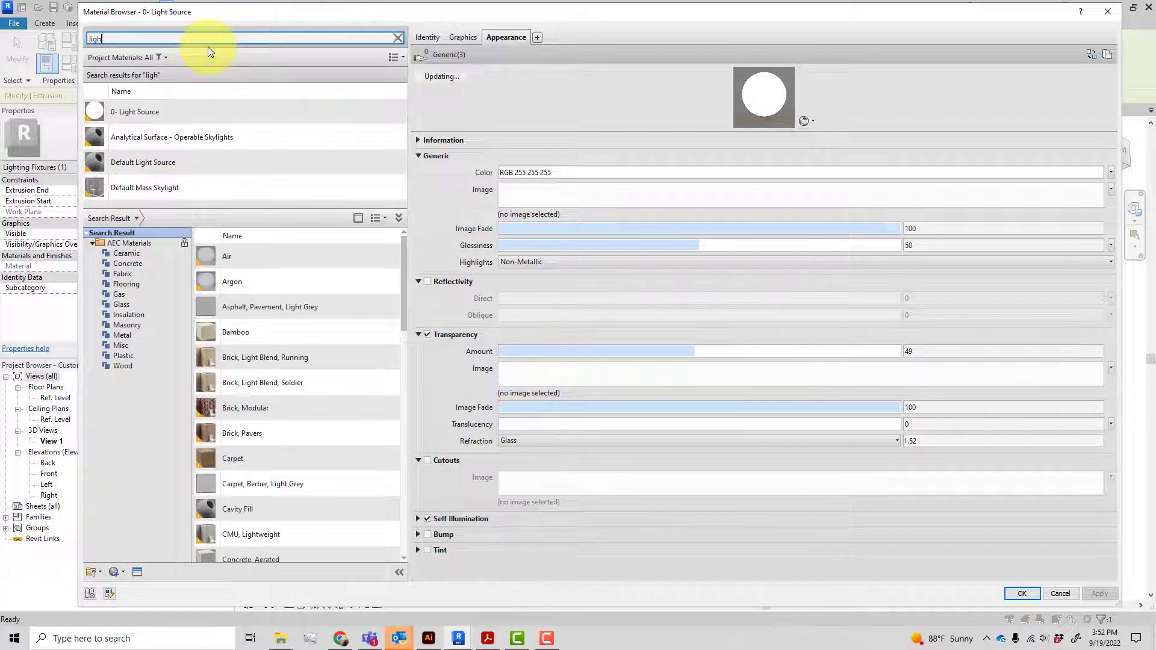
pyautogui.click(180, 114)
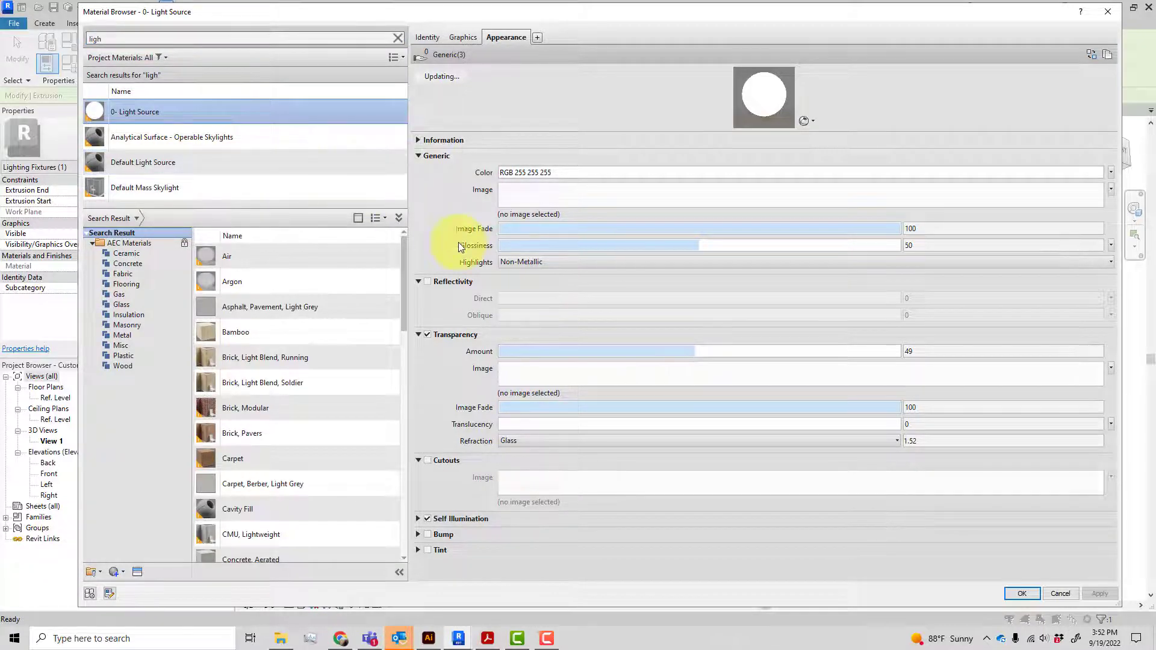
pyautogui.click(1026, 594)
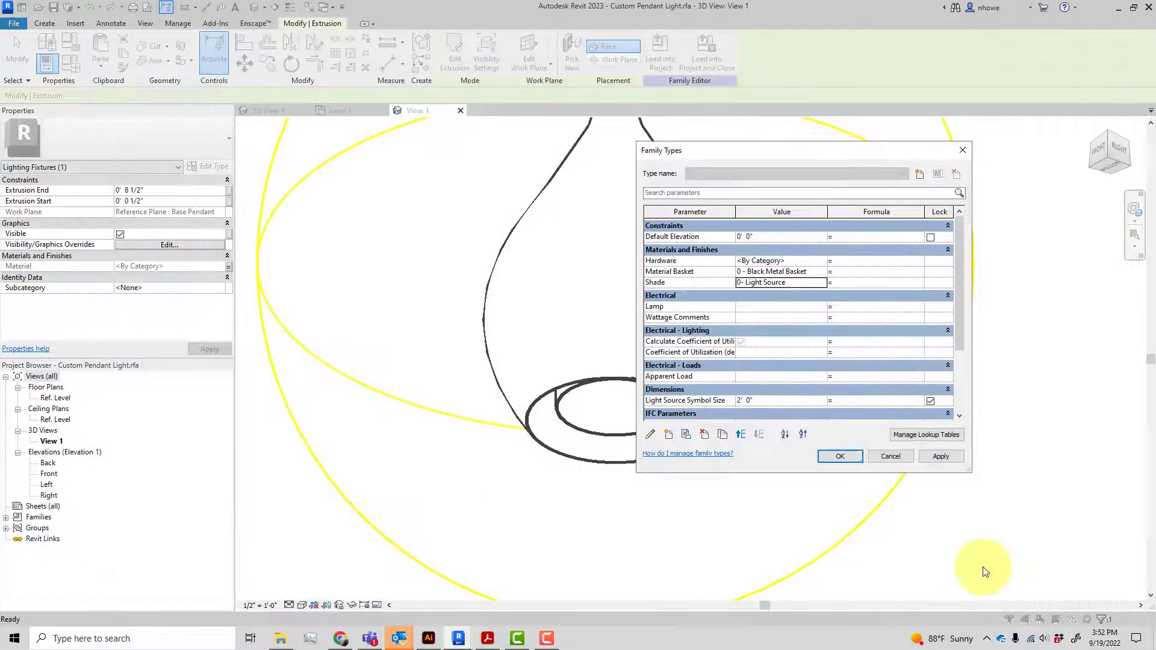
# Search the material library for "black" for the Hardware parameter, check the Metal category and close the material browser
pyautogui.click(815, 260)
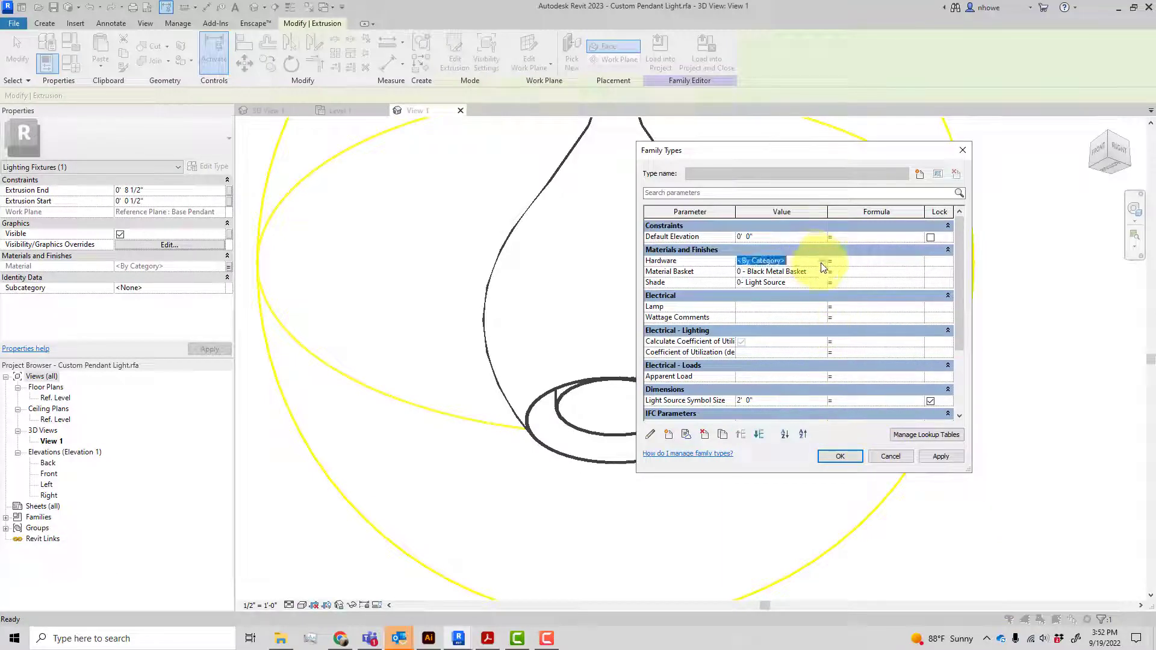
pyautogui.click(807, 283)
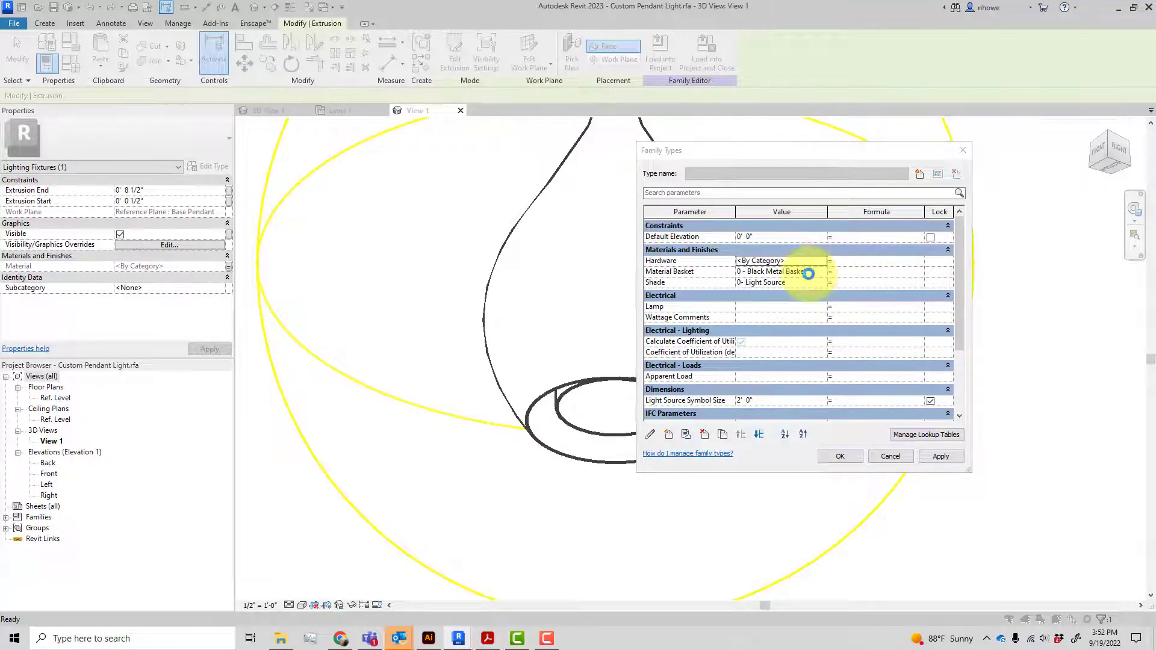
pyautogui.click(822, 283)
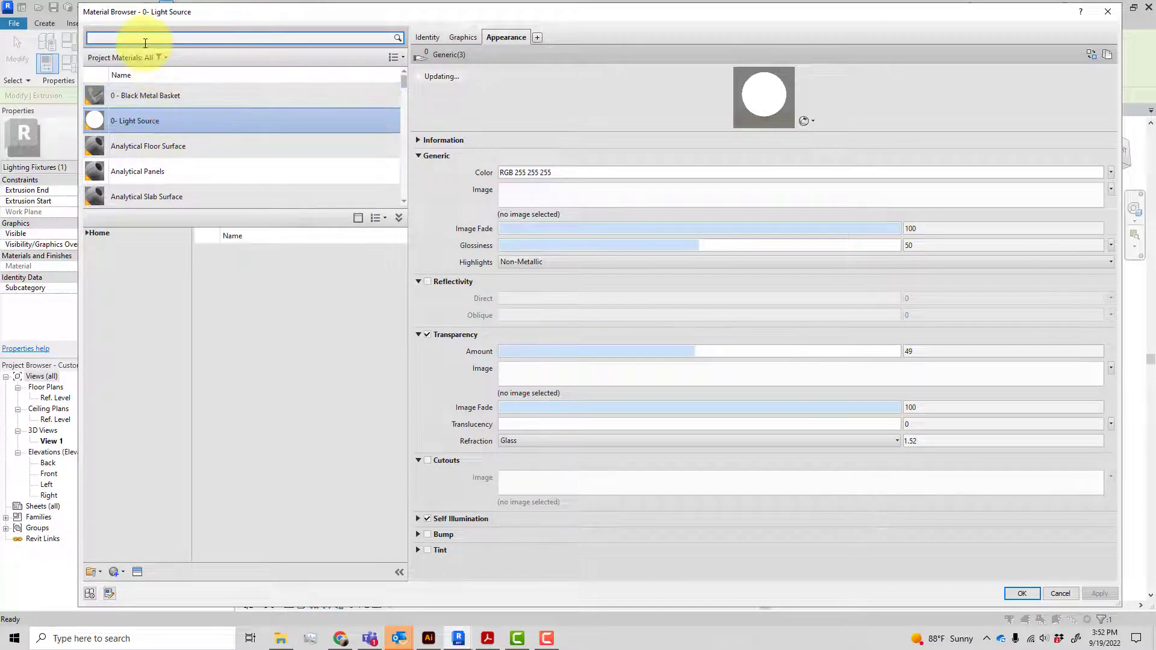
pyautogui.write('black')
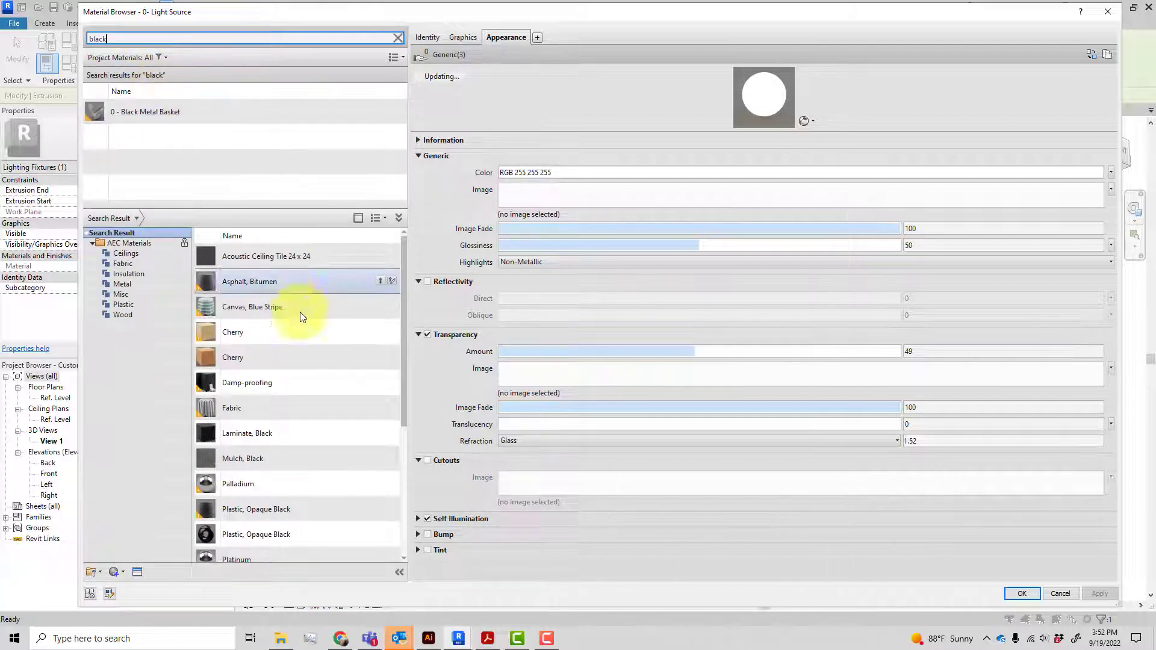
pyautogui.scroll(-2, 284, 388)
pyautogui.scroll(-1, 286, 392)
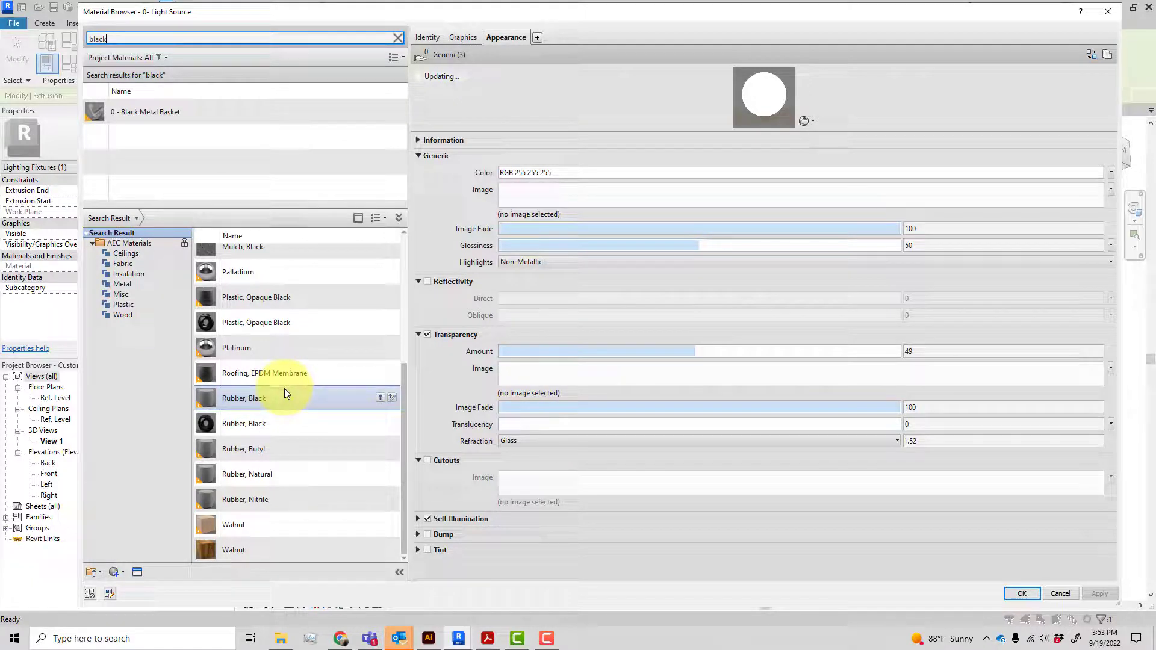
pyautogui.scroll(3, 284, 392)
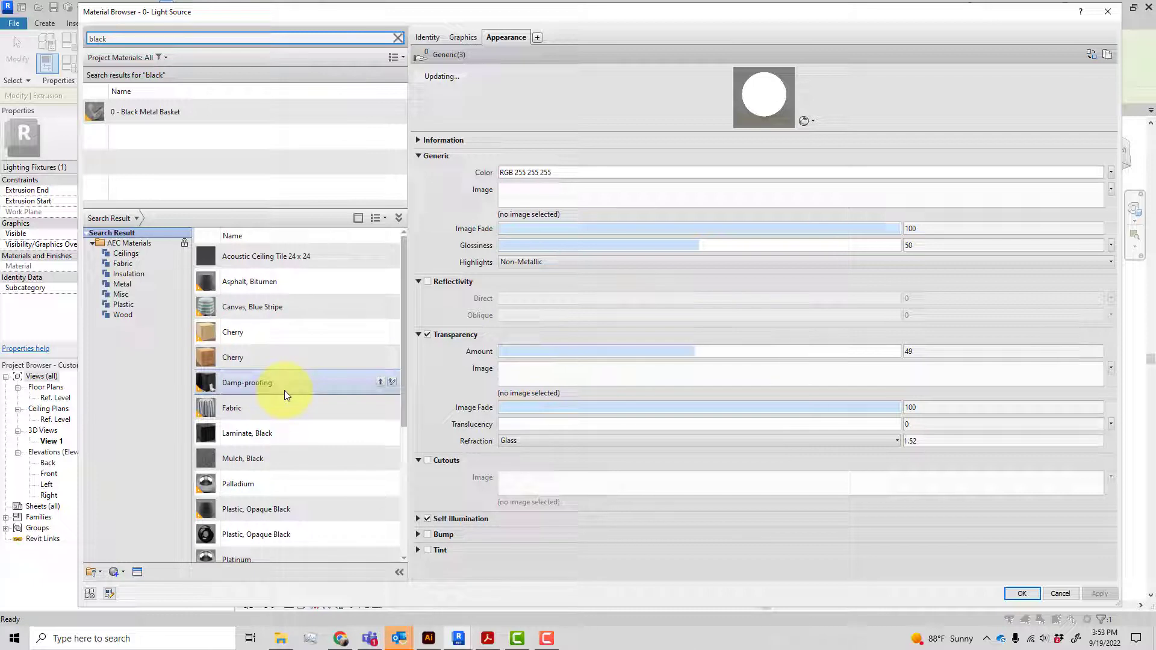
pyautogui.click(113, 284)
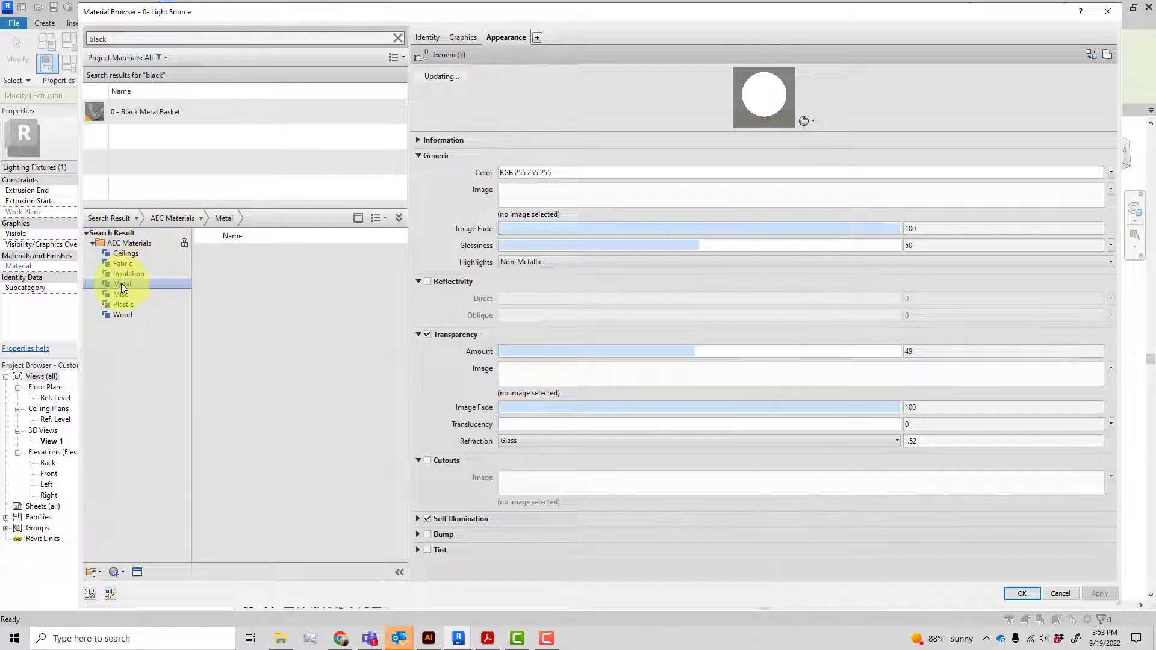
pyautogui.press('Escape')
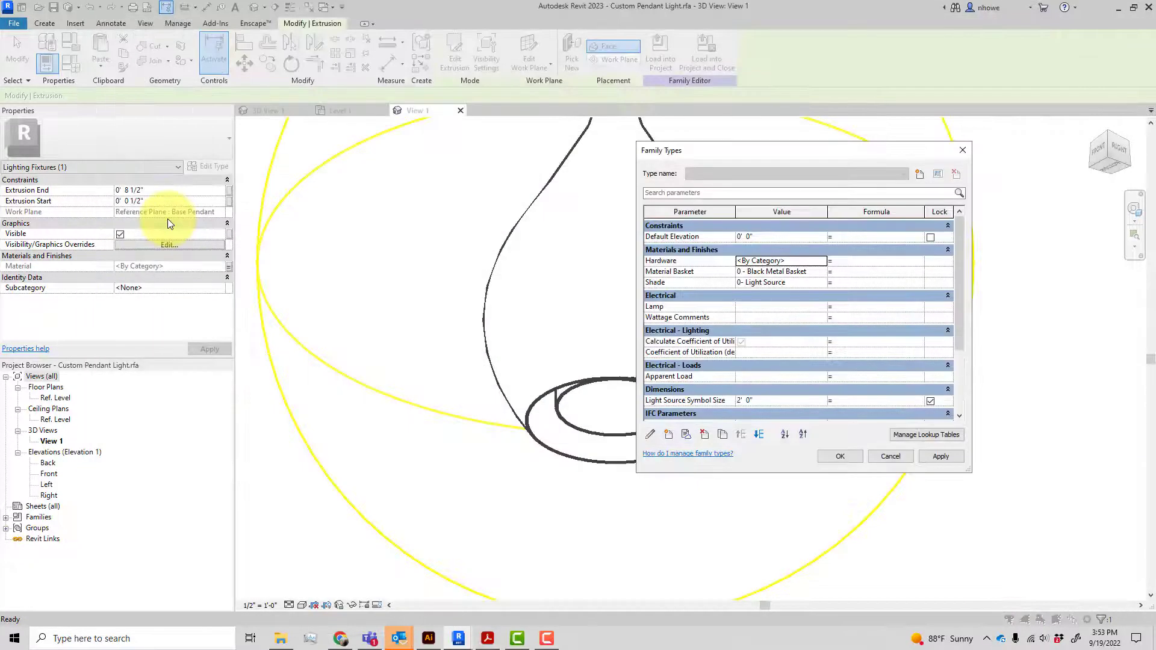
# Reopen the Hardware parameter's materials and add Steel, Paint Finish, Dark Gray from the AEC Materials Metal library to the project materials
pyautogui.click(823, 262)
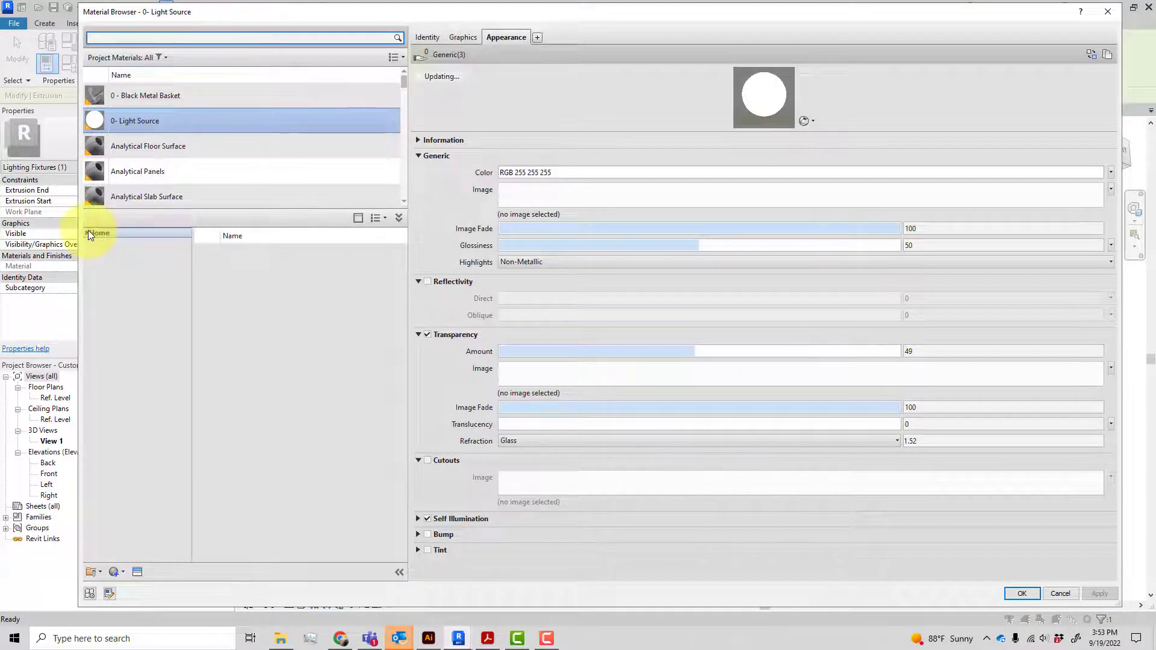
pyautogui.click(85, 233)
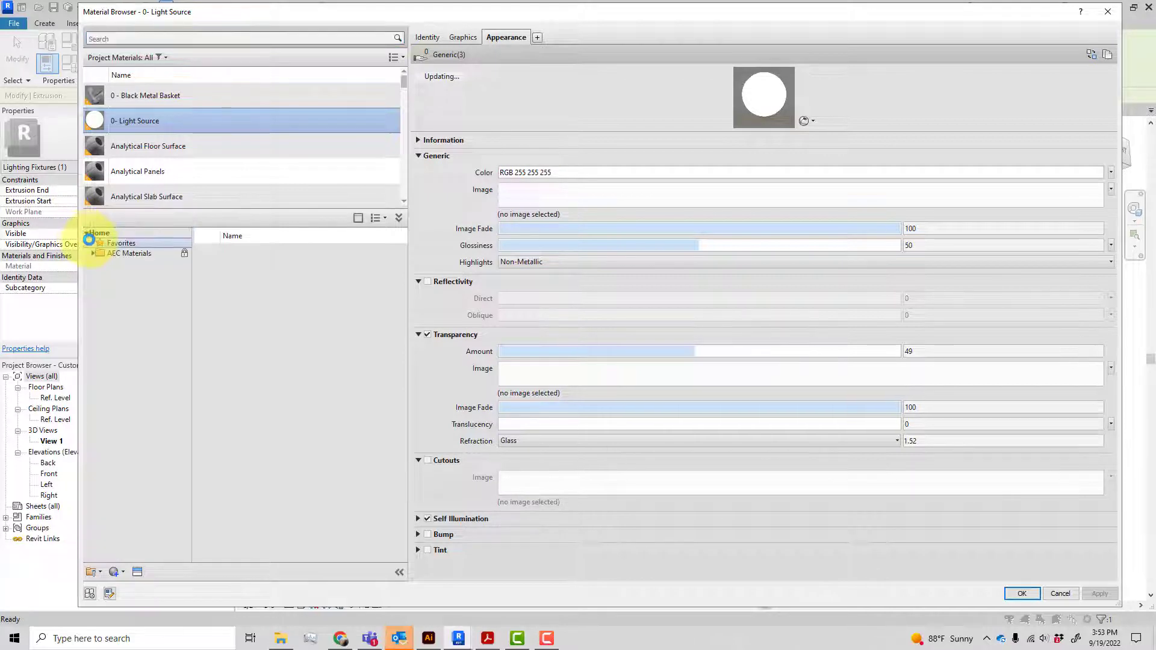
pyautogui.click(92, 253)
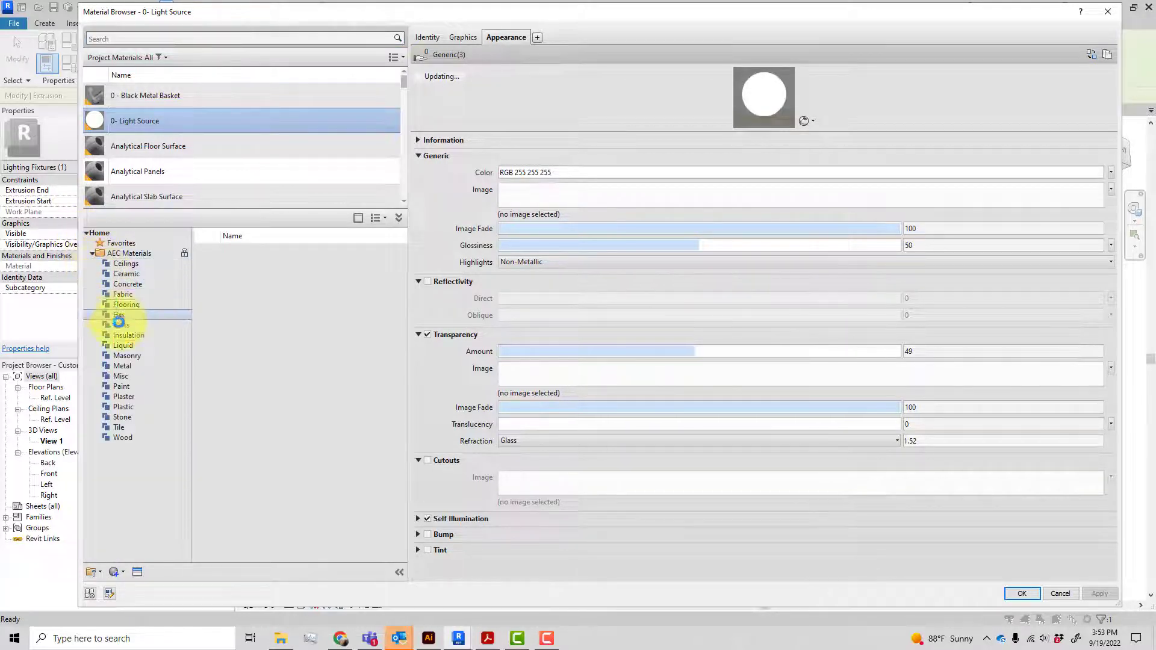
pyautogui.click(131, 365)
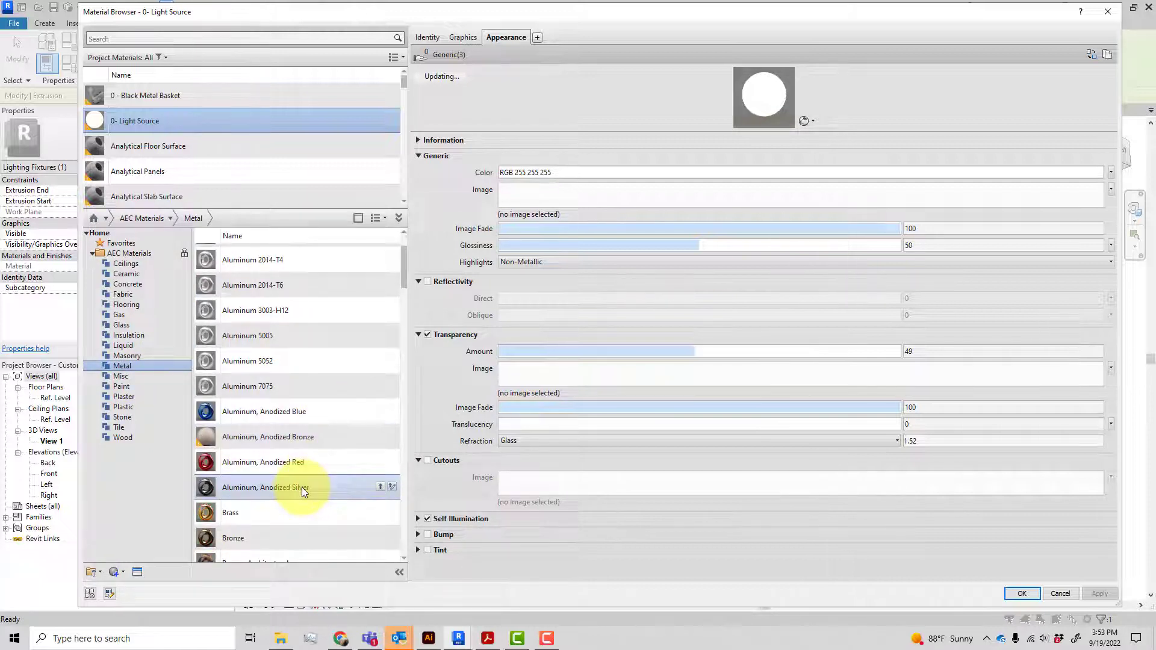
pyautogui.click(302, 486)
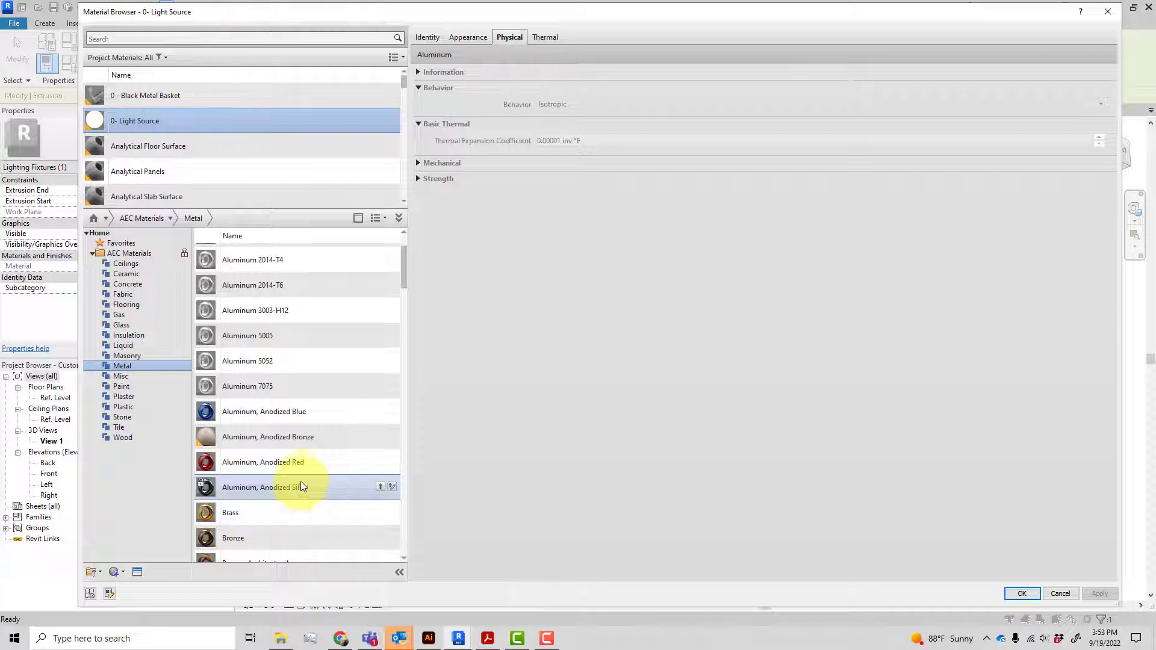
pyautogui.scroll(-8, 312, 485)
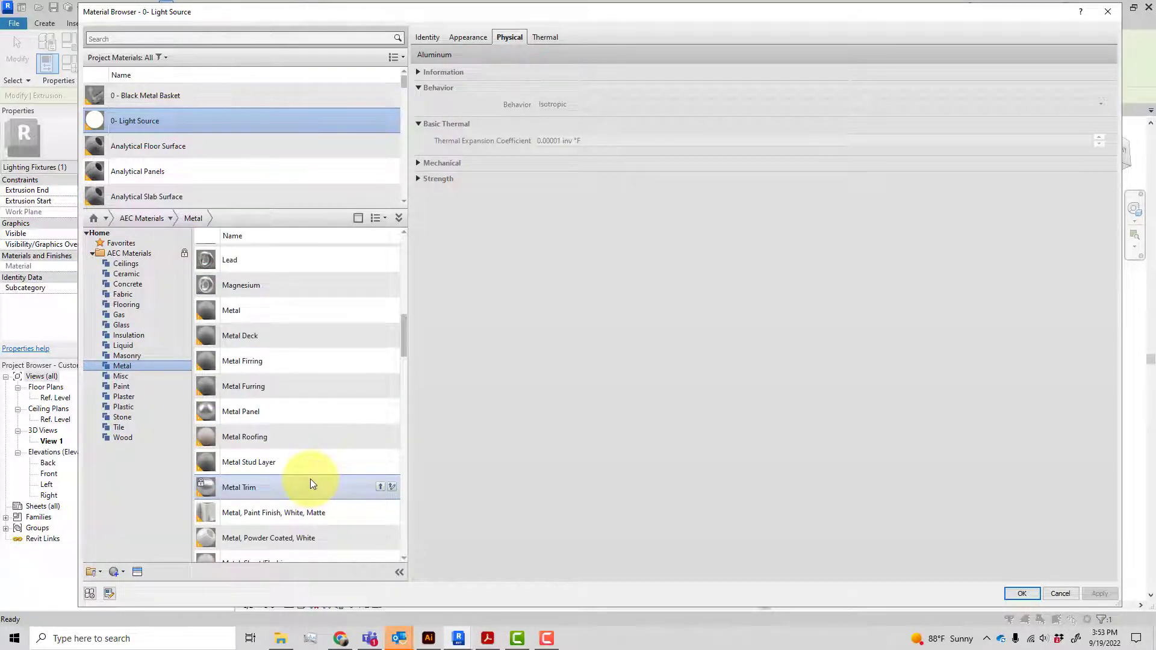
pyautogui.scroll(-7, 310, 479)
pyautogui.scroll(-5, 309, 476)
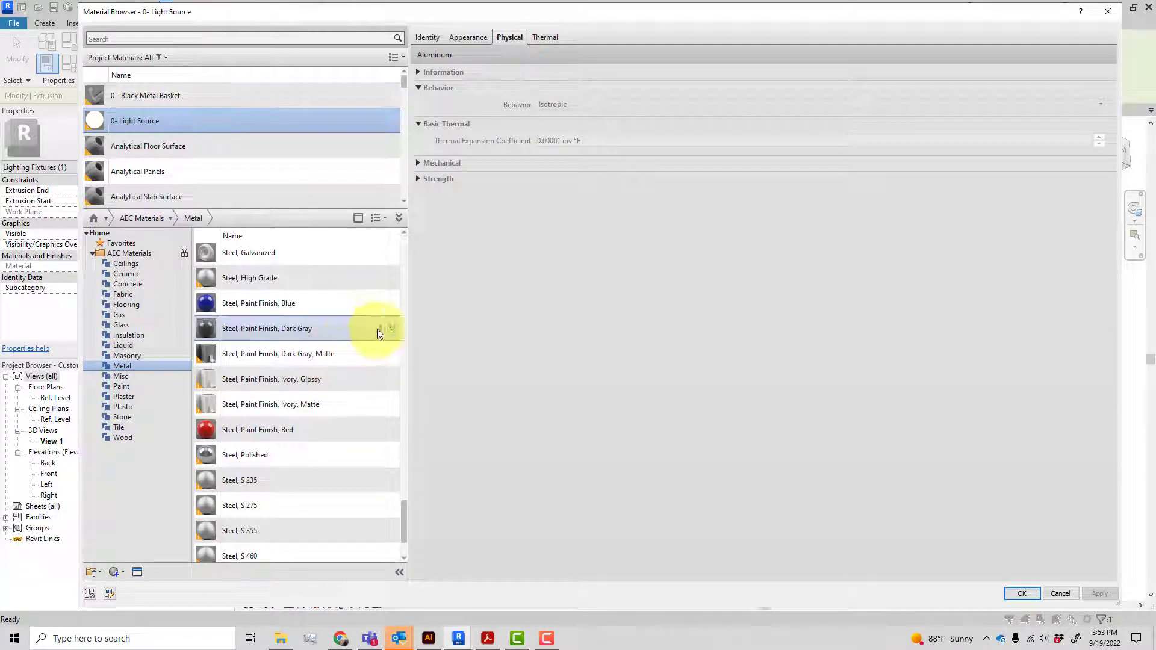
pyautogui.click(393, 328)
pyautogui.click(393, 328)
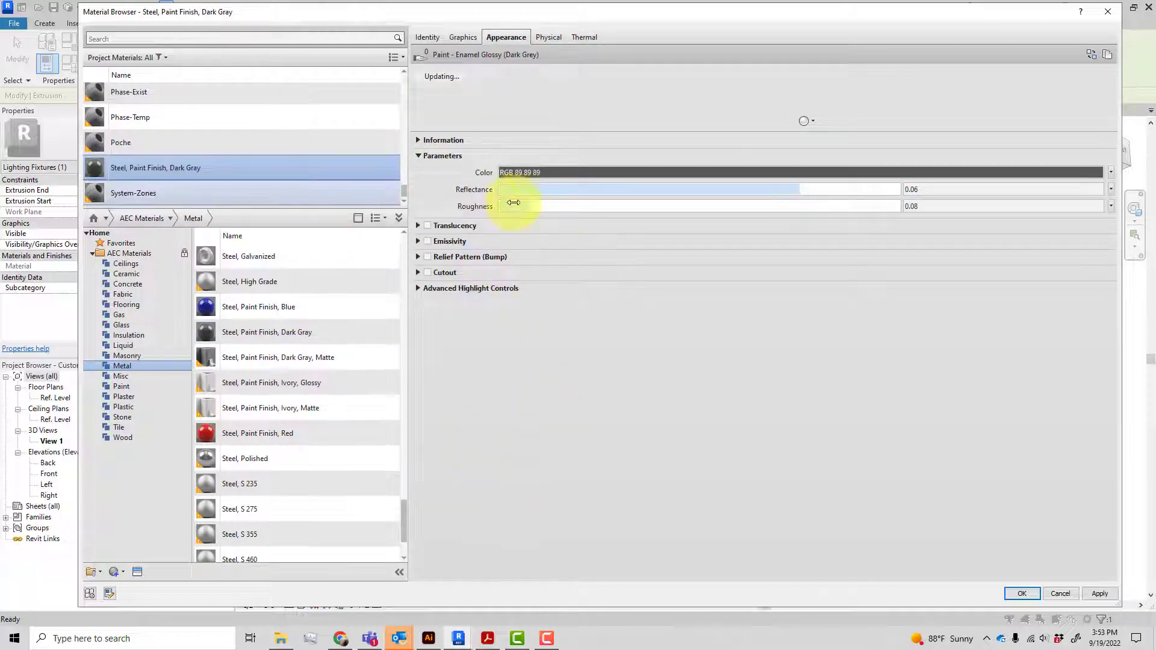
# Darken the steel paint finish's appearance color to RGB 54-54-54 and assign the material to the Hardware parameter
pyautogui.click(579, 175)
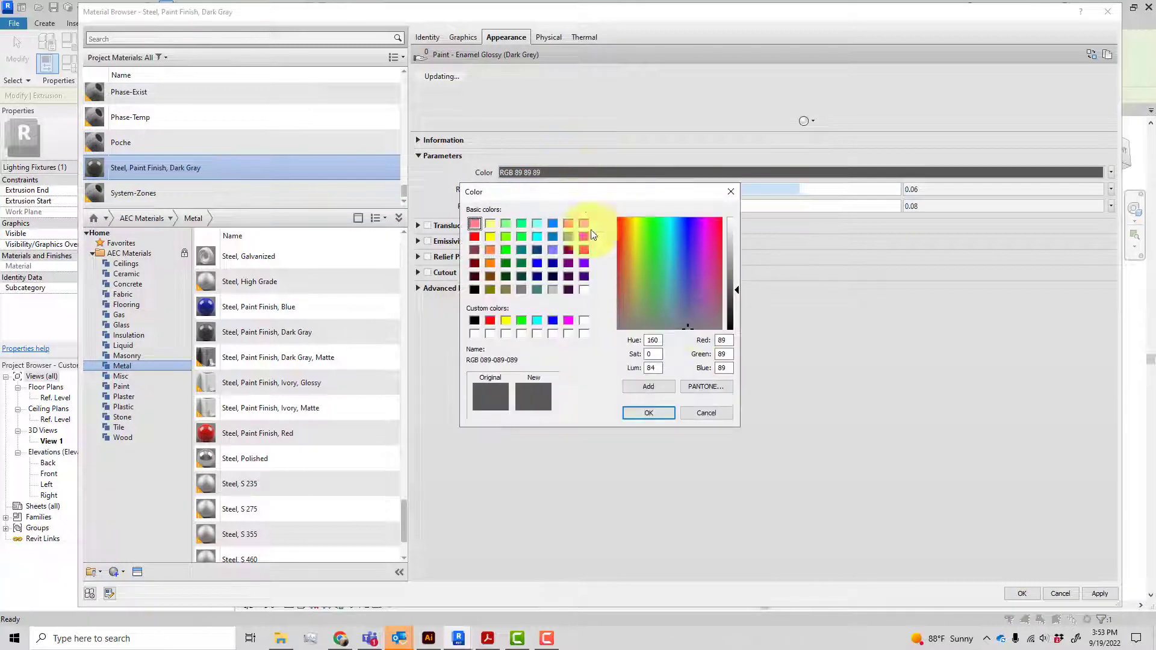
pyautogui.moveTo(736, 297); pyautogui.dragTo(736, 310)
pyautogui.click(648, 412)
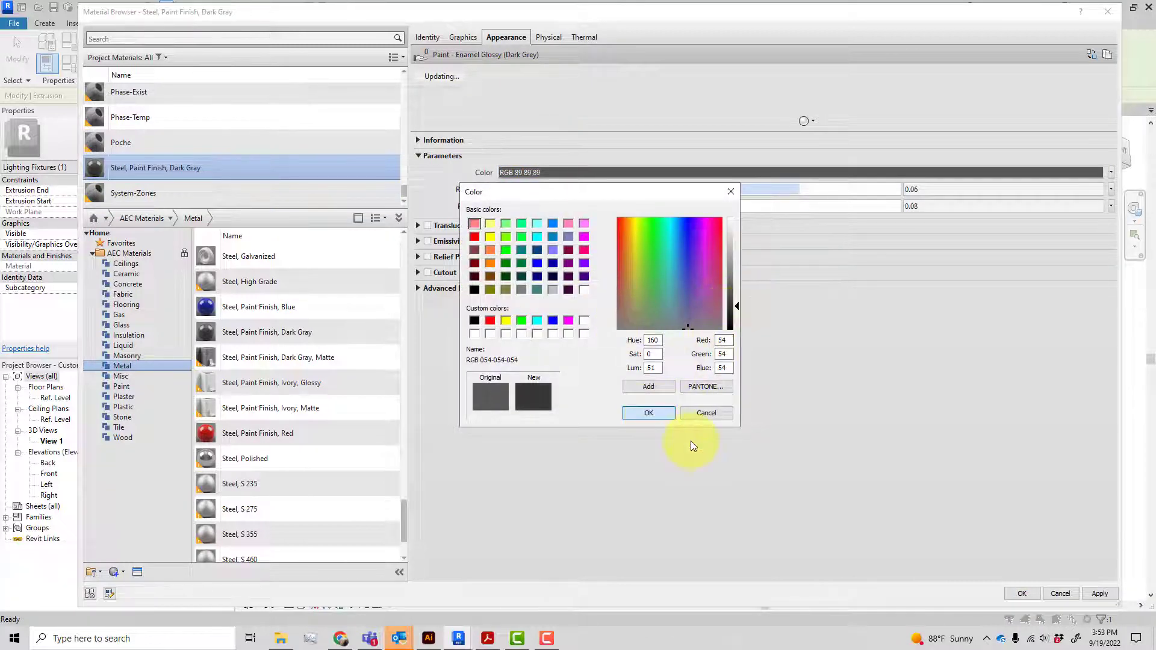
pyautogui.click(1101, 594)
pyautogui.click(1017, 593)
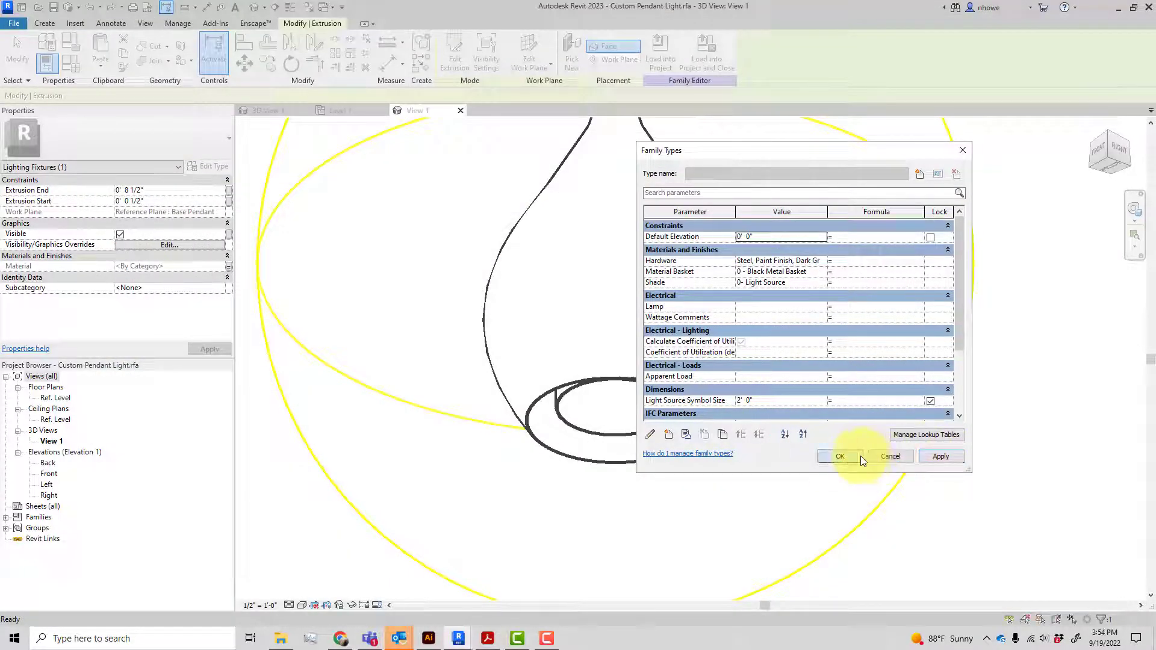
# Accept the family types and load the family into the Test Room project, overwriting the existing version and its parameter values
pyautogui.click(860, 456)
pyautogui.press('Escape')
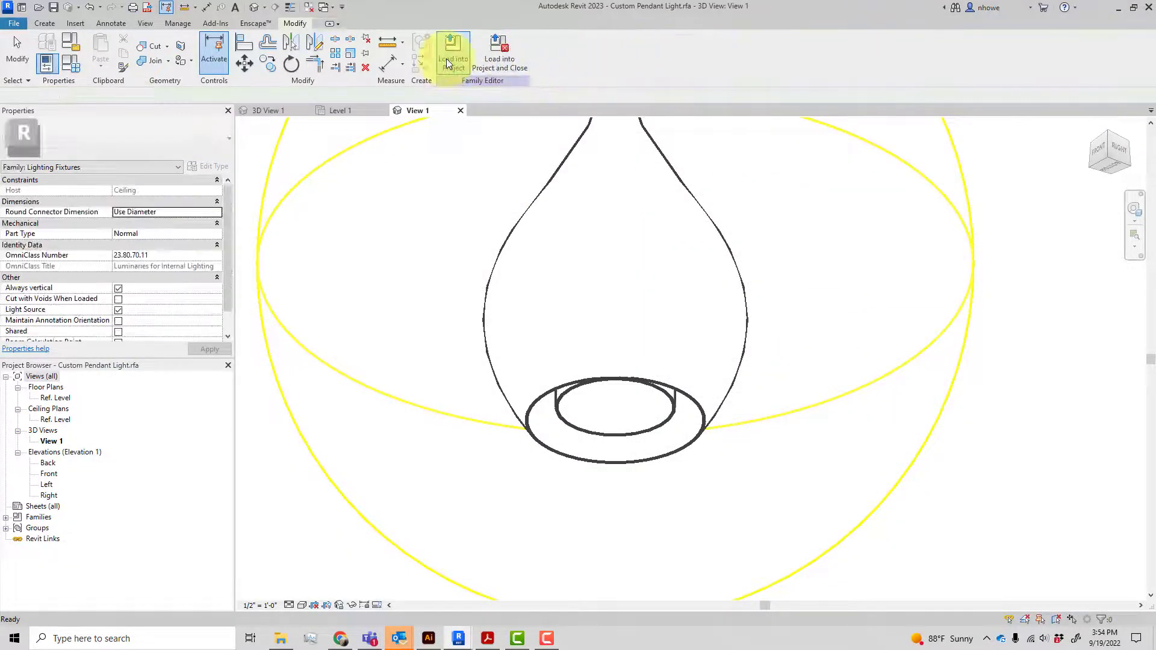
pyautogui.click(446, 59)
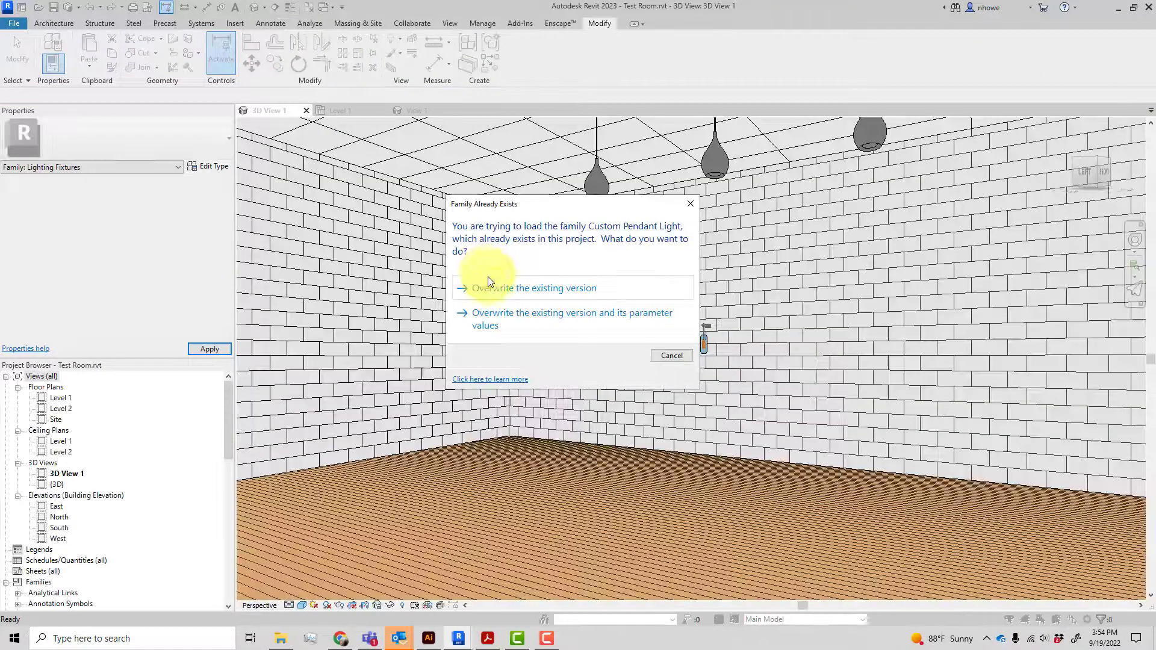
pyautogui.click(510, 318)
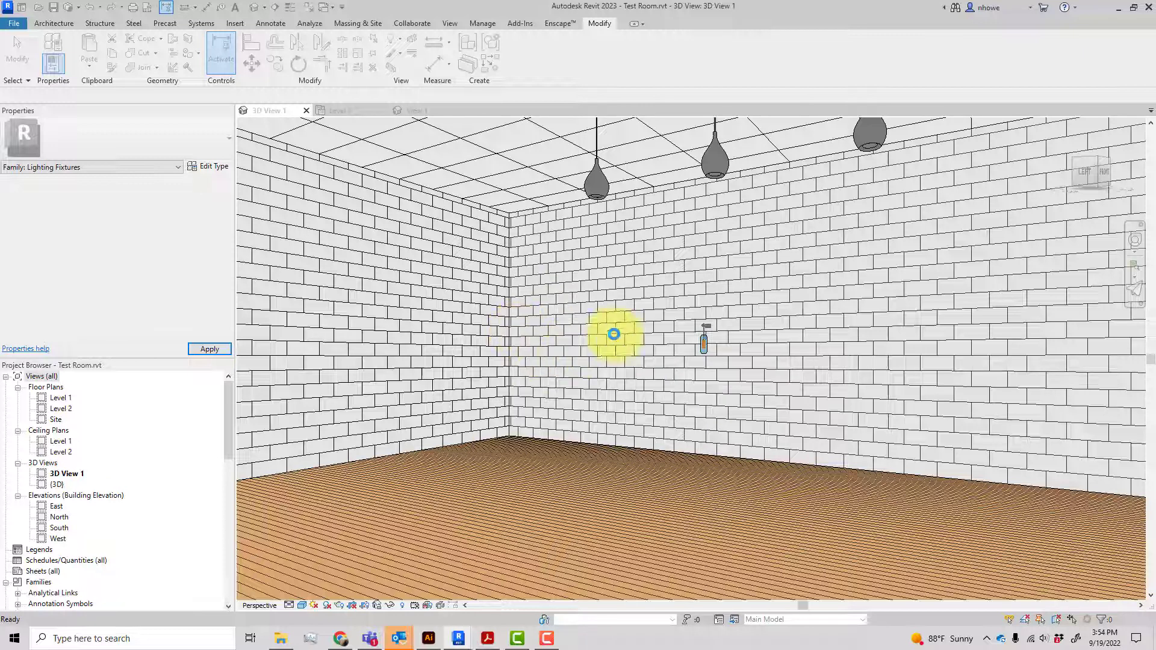
# Close the open Enscape render window and restart Enscape for 3D View 1 of the Test Room project
pyautogui.click(563, 22)
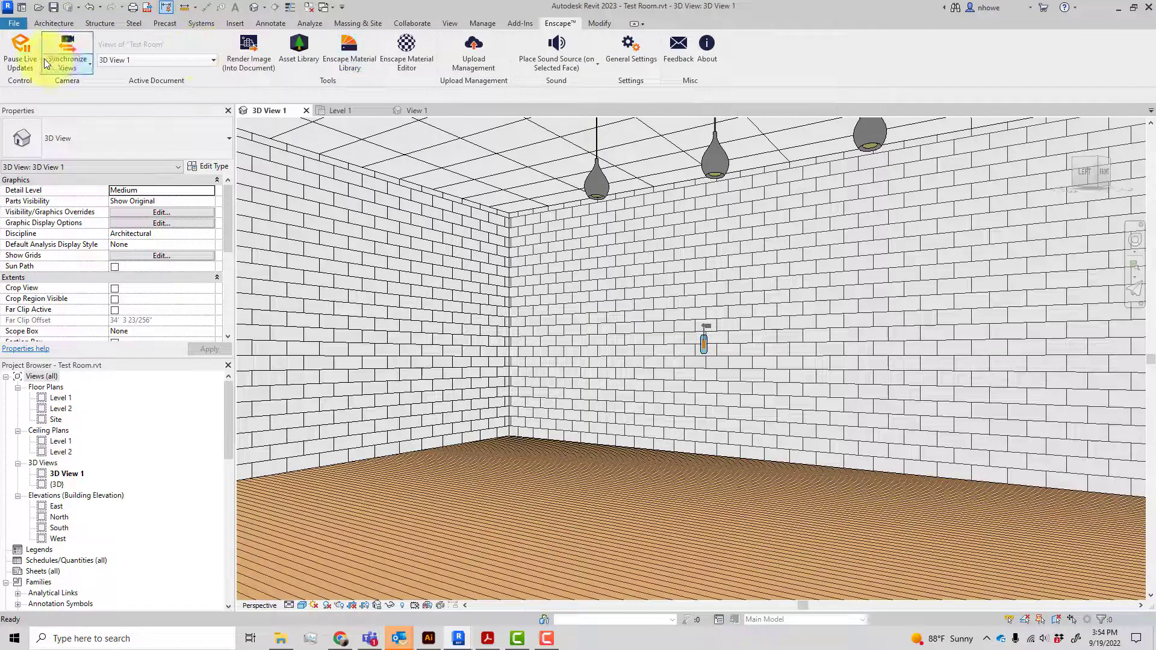
pyautogui.moveTo(459, 638)
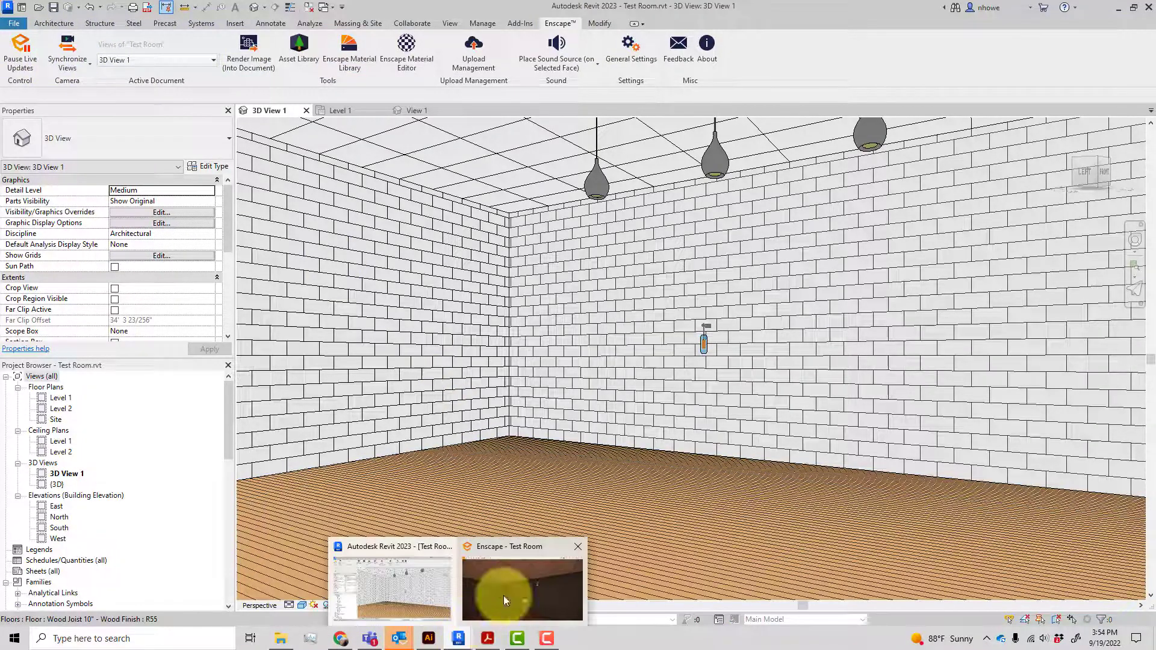
pyautogui.click(578, 548)
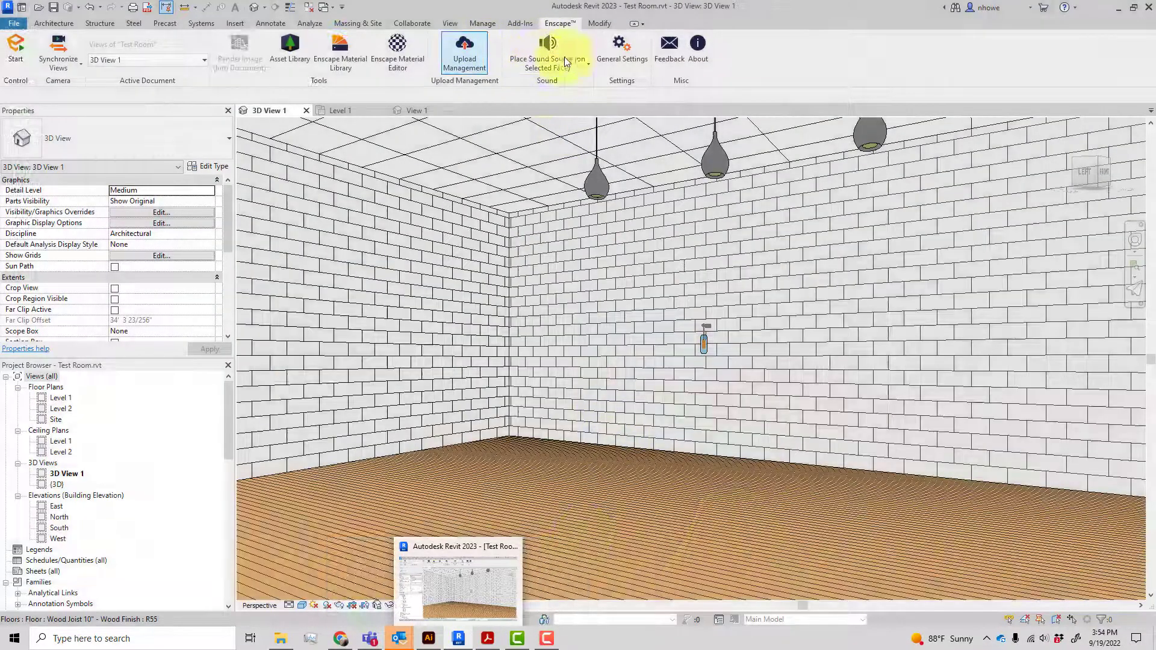
pyautogui.click(16, 49)
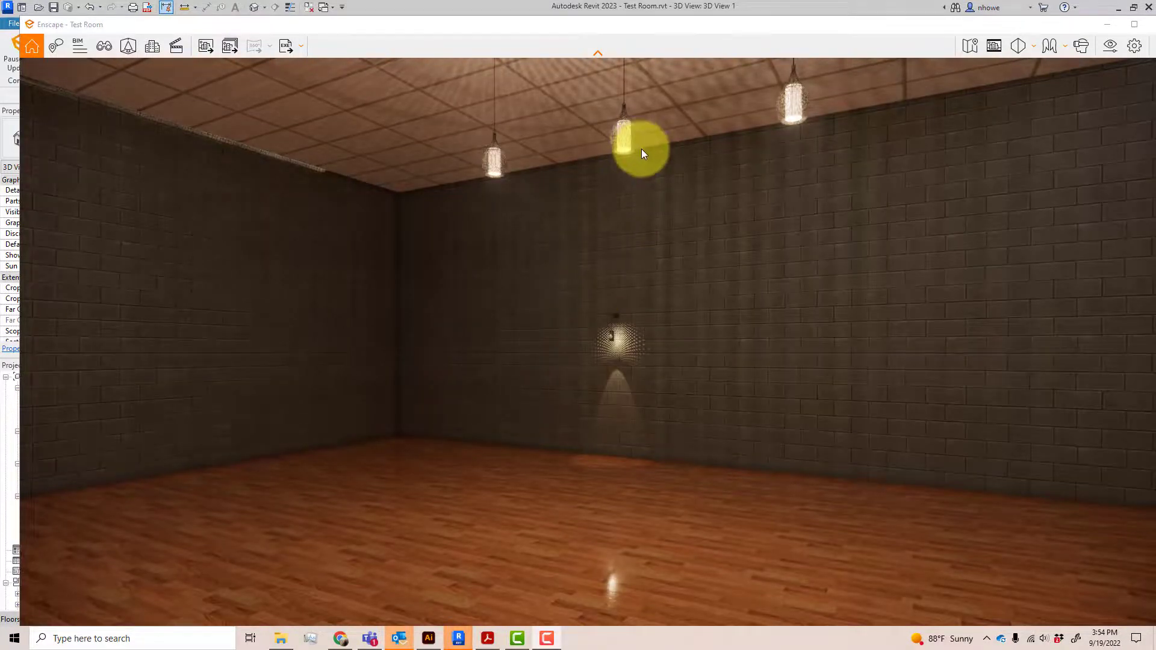
# Examine the pendant lights' basket, shade and hardware in the Enscape rendering from close up and from farther back
pyautogui.press('w')
pyautogui.press('e')
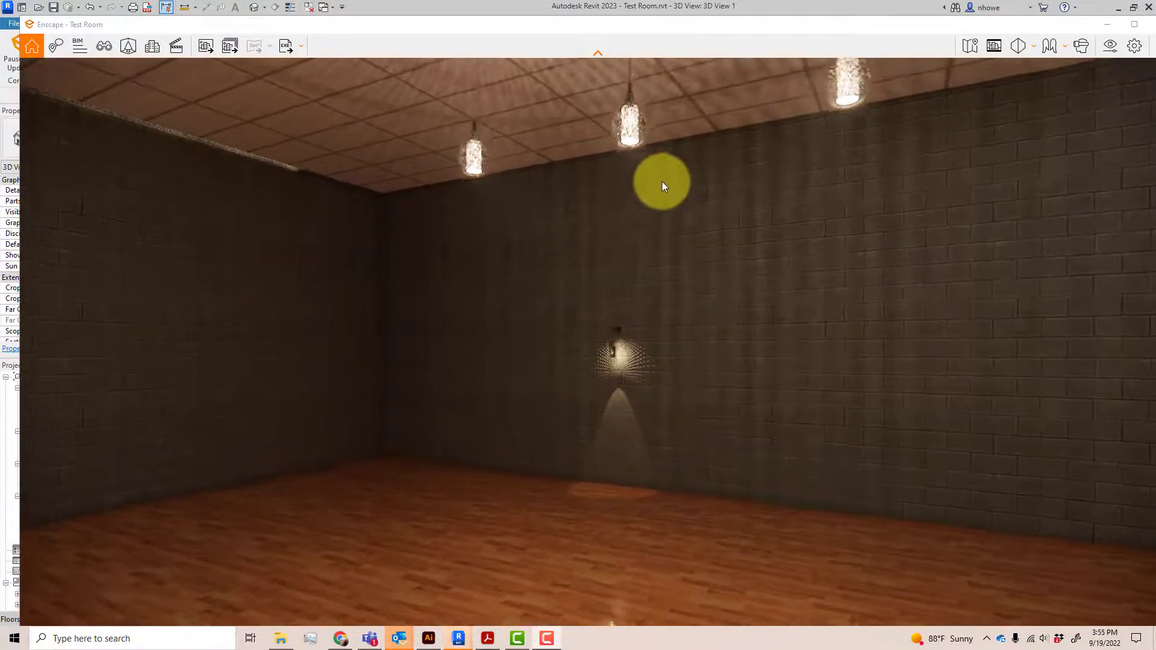
pyautogui.press('w')
pyautogui.press('e')
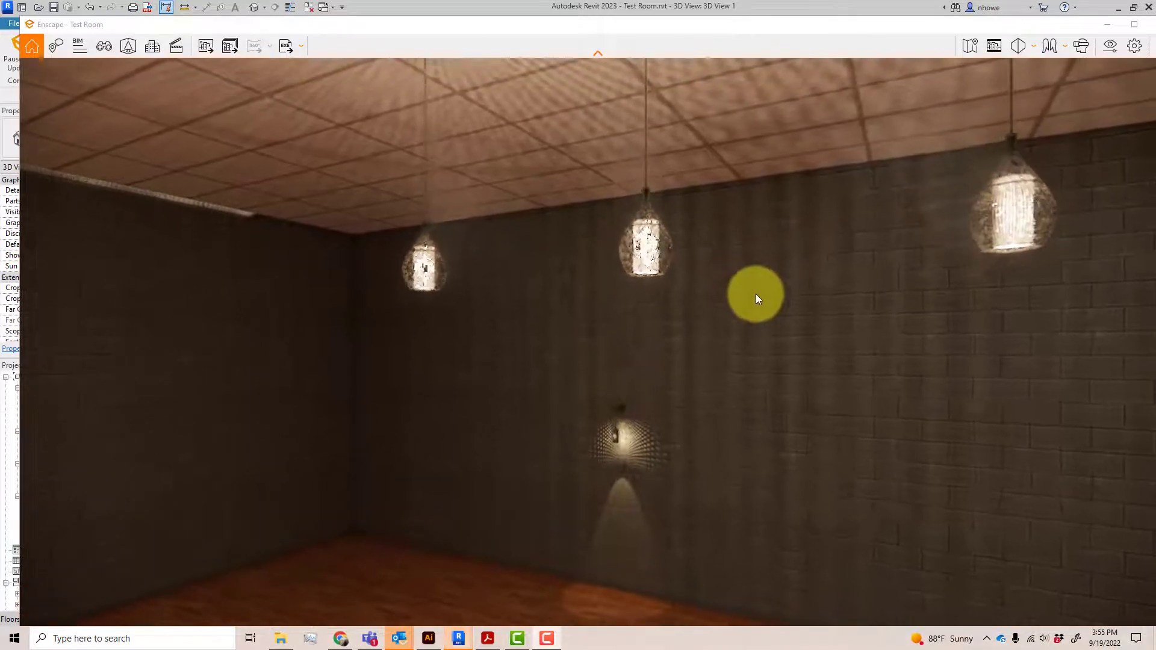
pyautogui.press('w')
pyautogui.press('e')
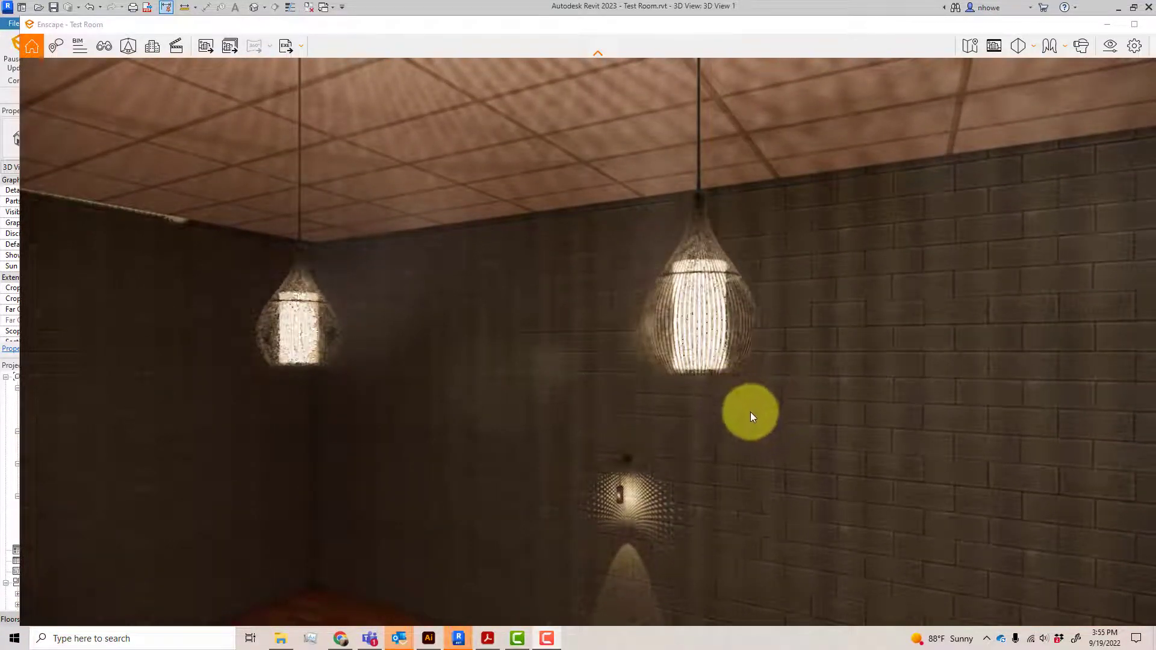
pyautogui.press('w')
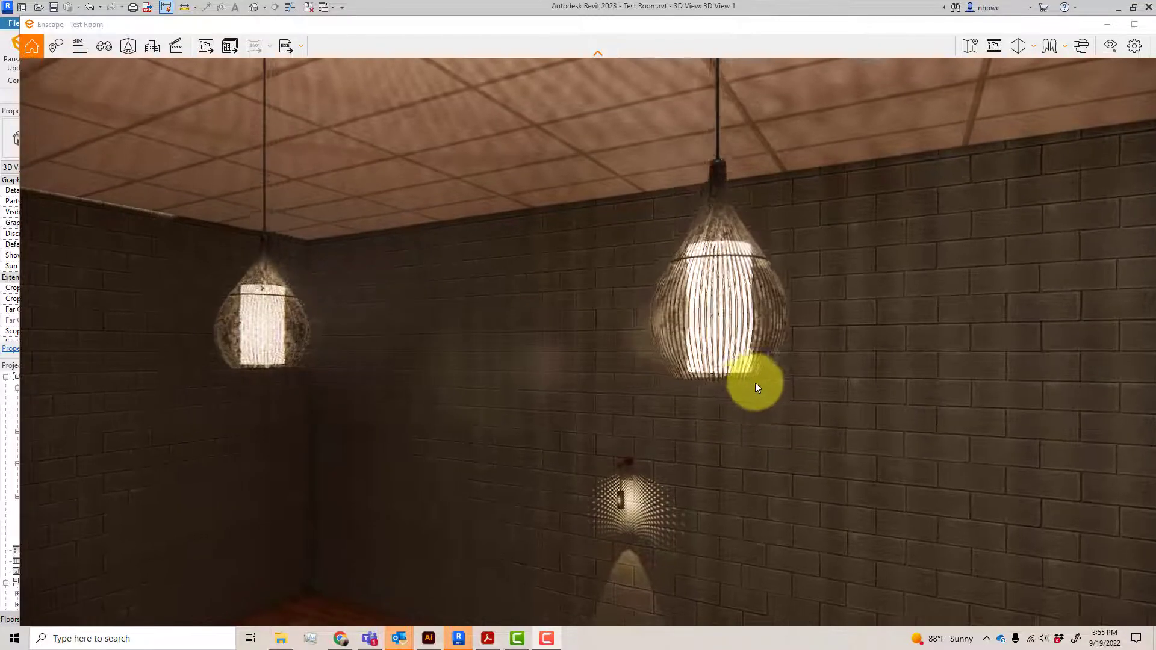
pyautogui.press('w')
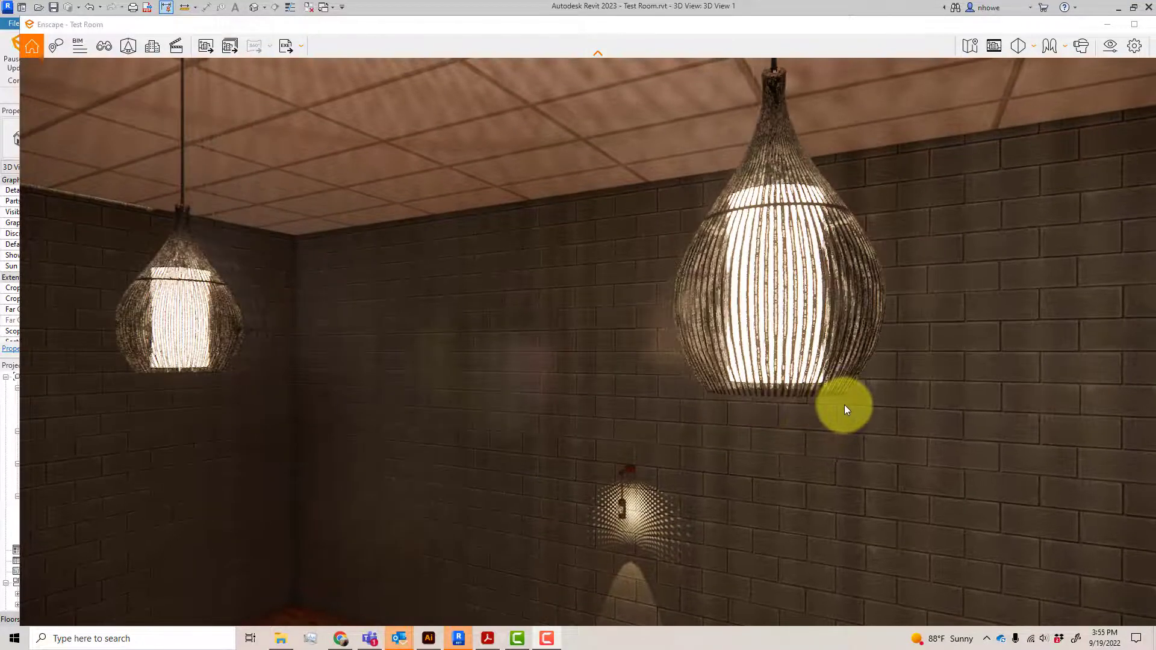
pyautogui.moveTo(851, 394); pyautogui.dragTo(851, 394)
pyautogui.press('w')
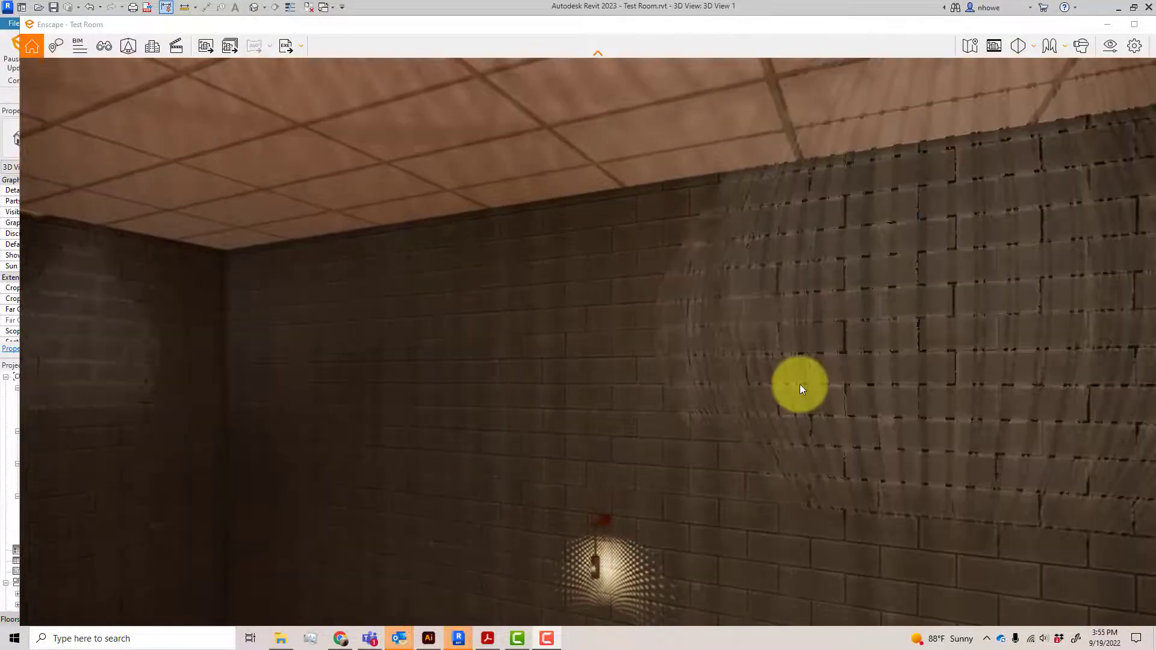
pyautogui.press('s')
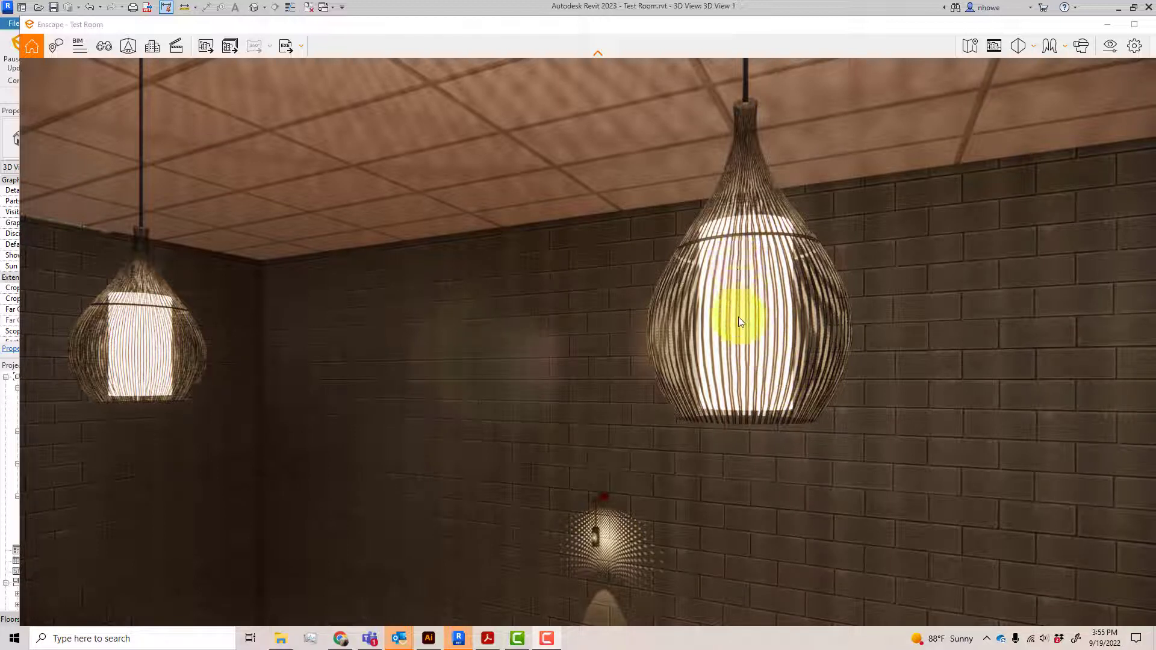
pyautogui.moveTo(749, 387); pyautogui.dragTo(742, 296)
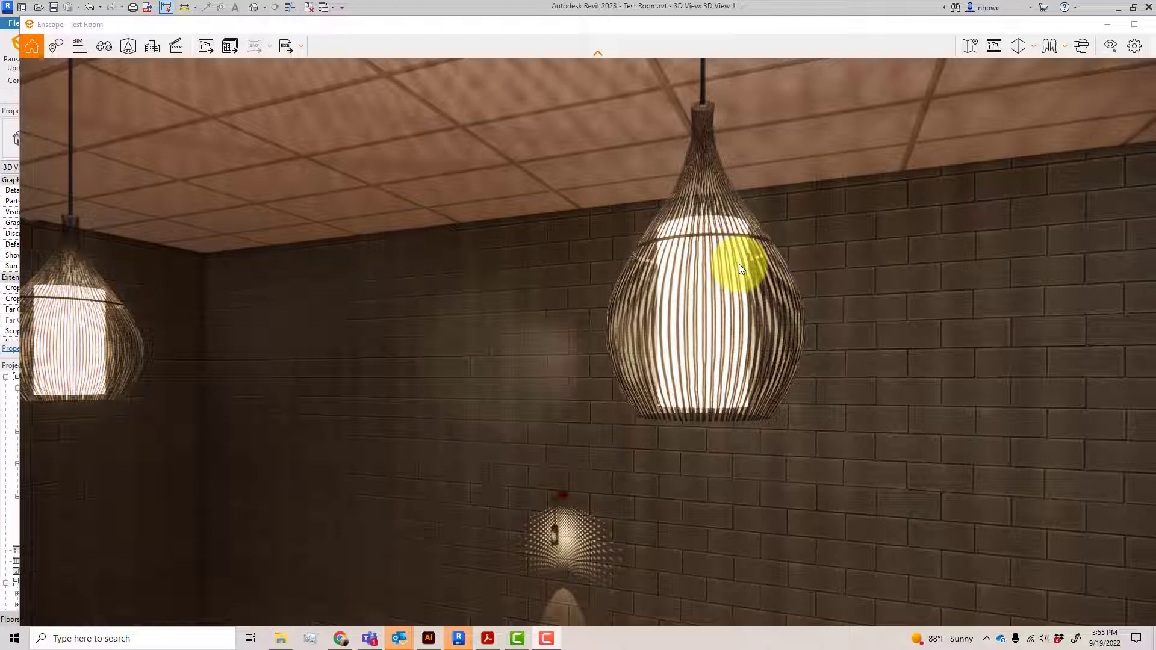
pyautogui.scroll(-3, 753, 287)
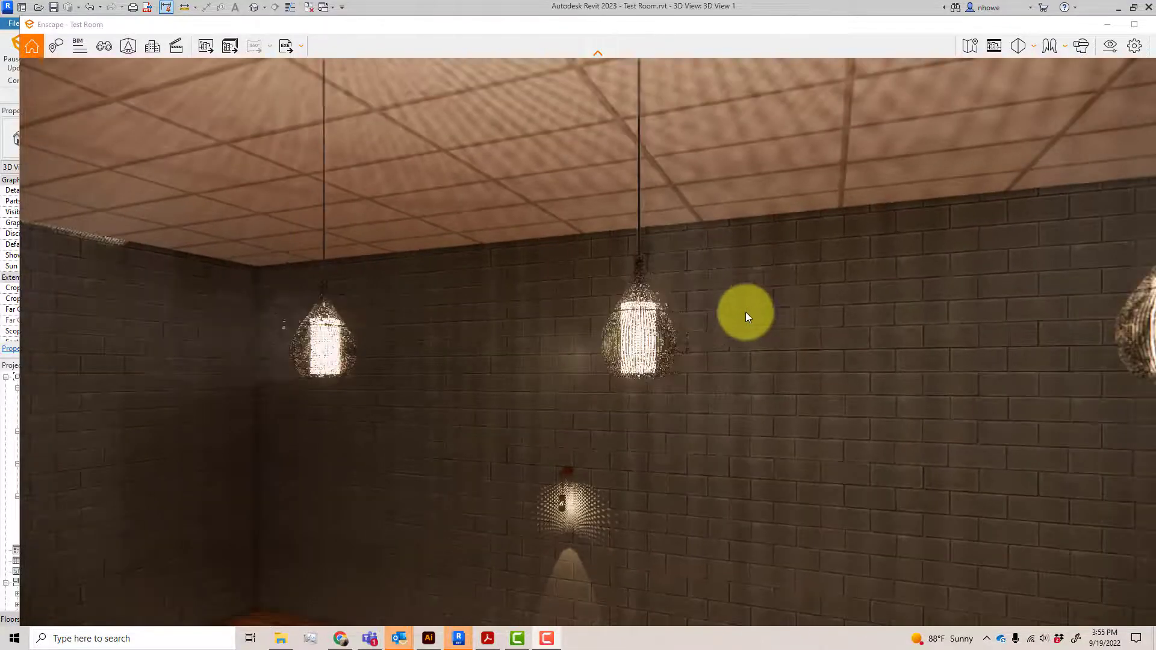
# Leave the Enscape rendering, open the Custom Pendant Light family from a fixture in Test Room, and open its Front elevation
pyautogui.scroll(3, 703, 341)
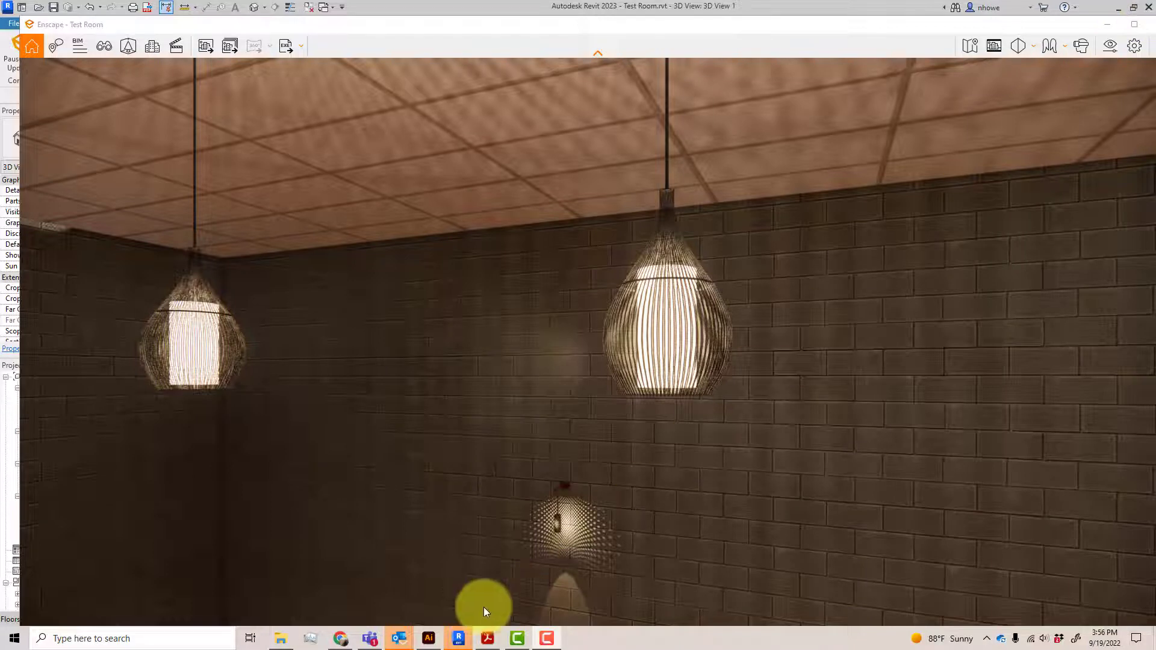
pyautogui.moveTo(464, 626)
pyautogui.click(428, 603)
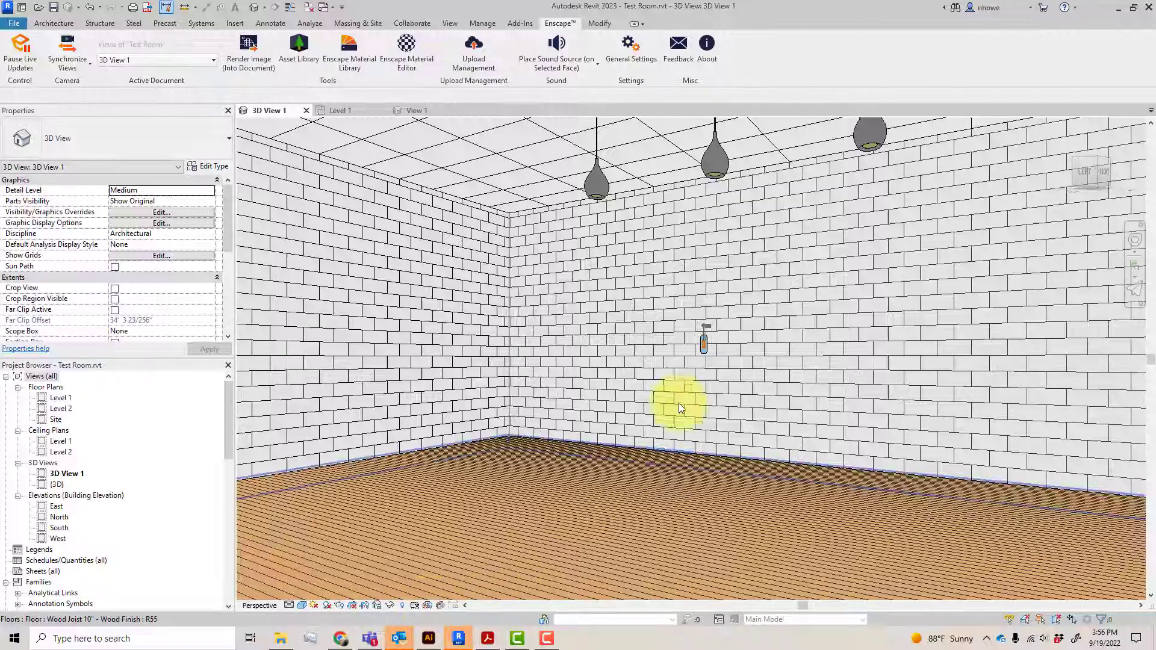
pyautogui.click(605, 193)
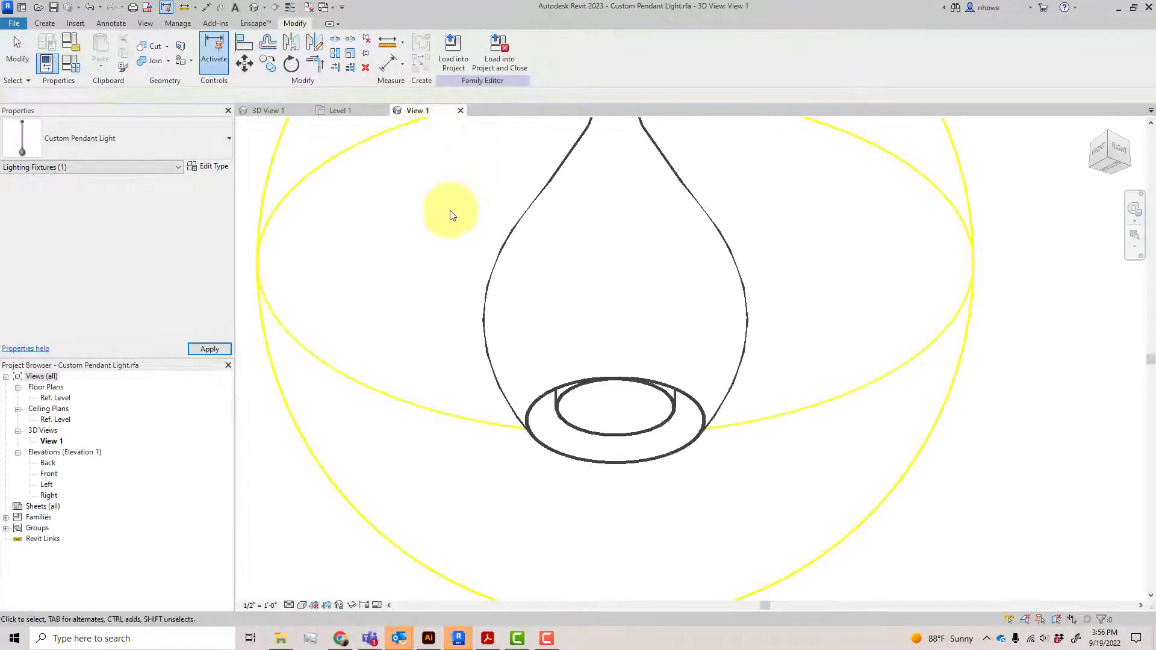
pyautogui.click(537, 399)
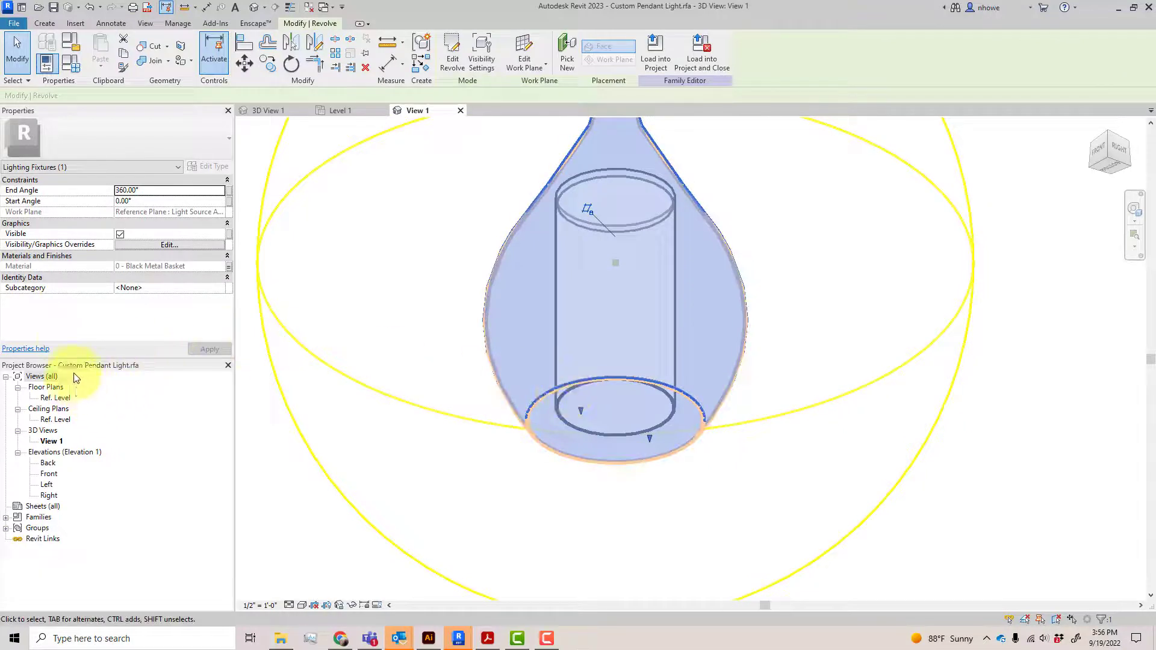
pyautogui.doubleClick(47, 485)
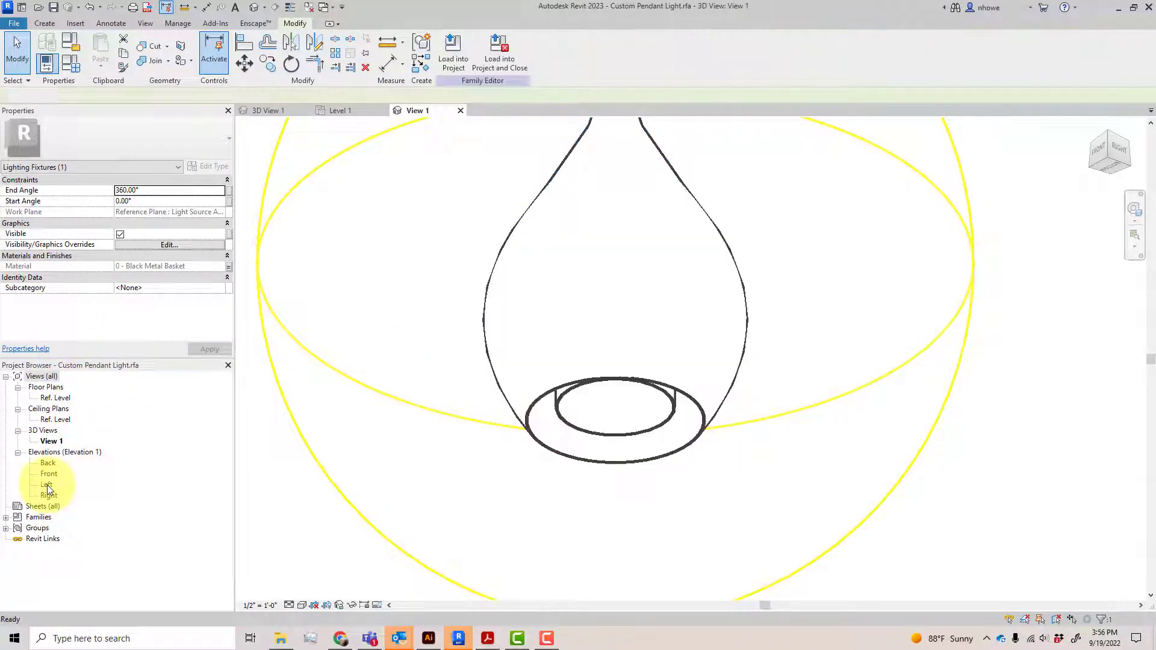
pyautogui.doubleClick(46, 473)
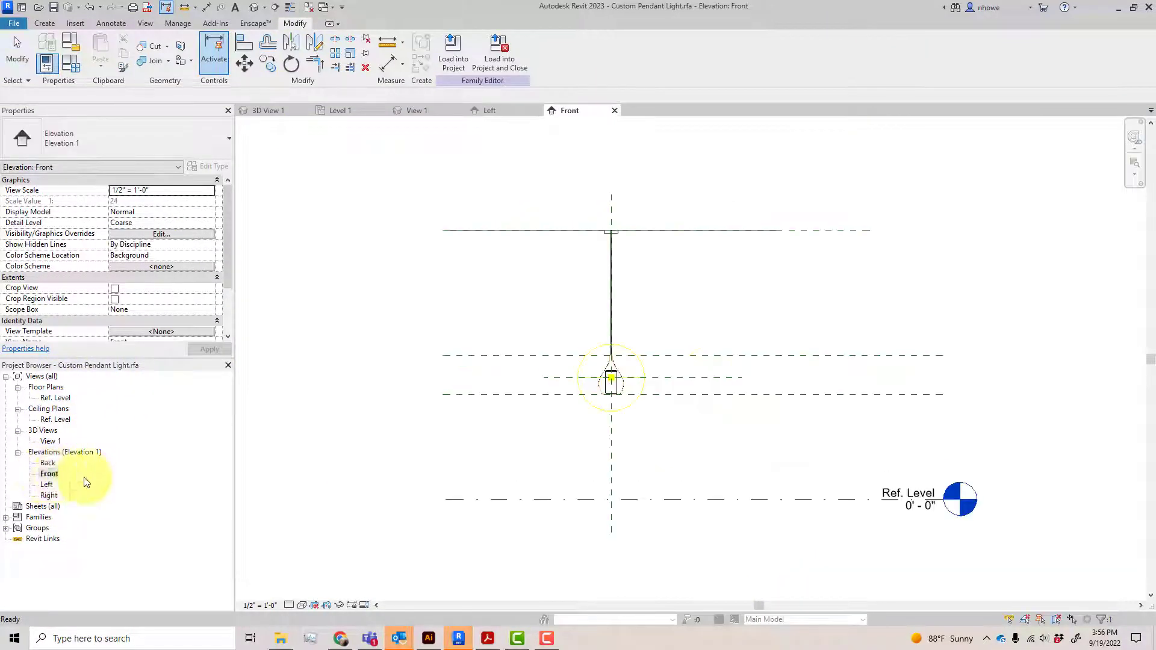
# Inspect the basket's solid revolve and the void revolve that hollows it out in the Front elevation
pyautogui.click(628, 387)
pyautogui.scroll(5, 627, 387)
pyautogui.scroll(2, 581, 395)
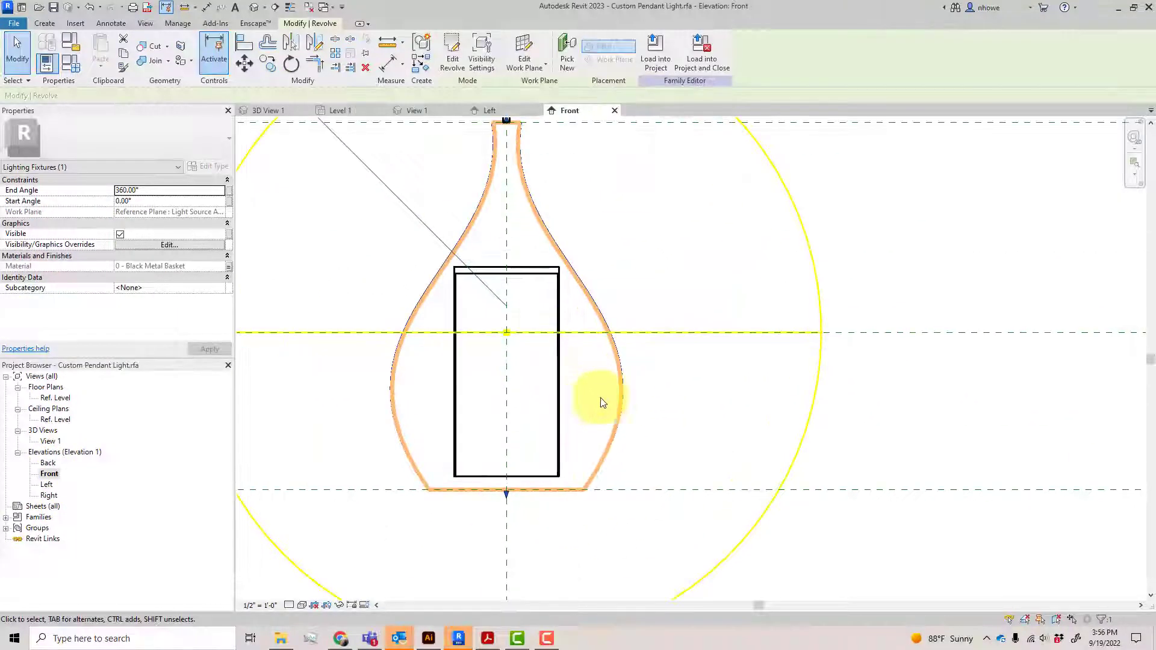
pyautogui.press('Escape')
pyautogui.scroll(3, 618, 404)
pyautogui.scroll(3, 619, 408)
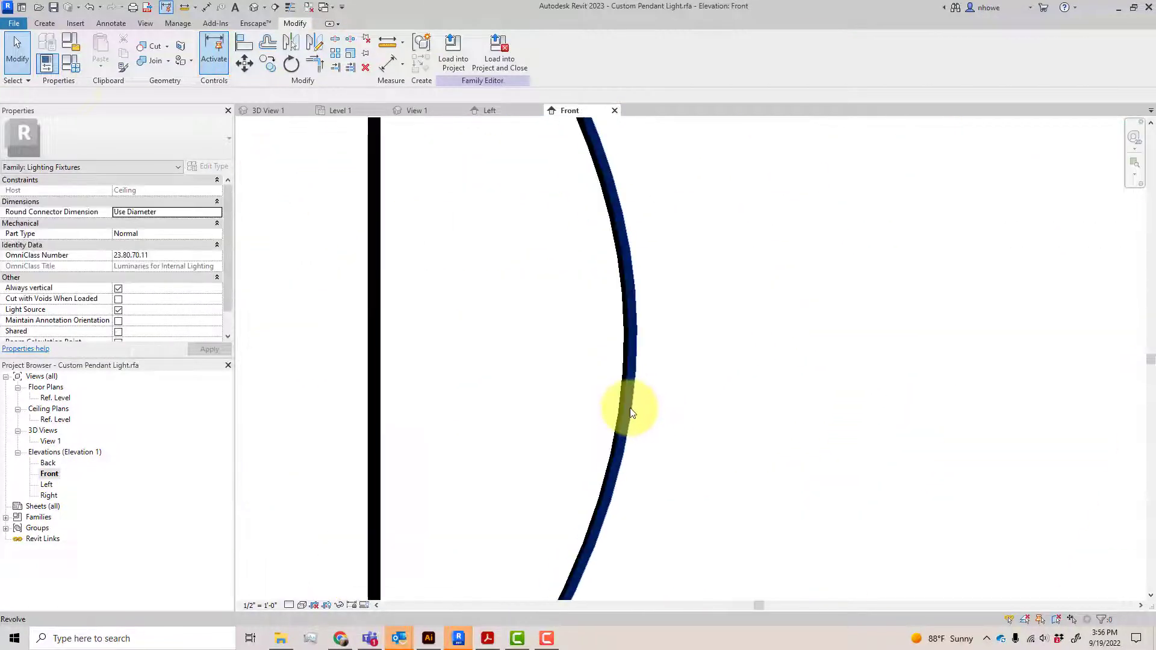
pyautogui.click(635, 409)
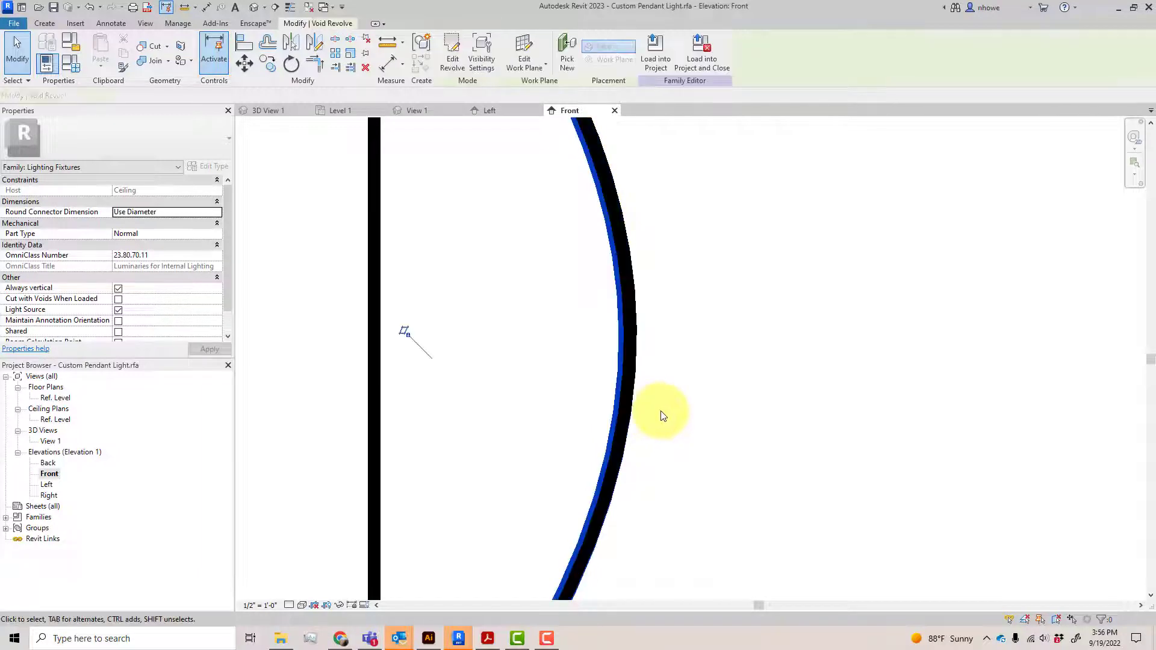
pyautogui.scroll(-5, 661, 411)
pyautogui.scroll(-2, 662, 415)
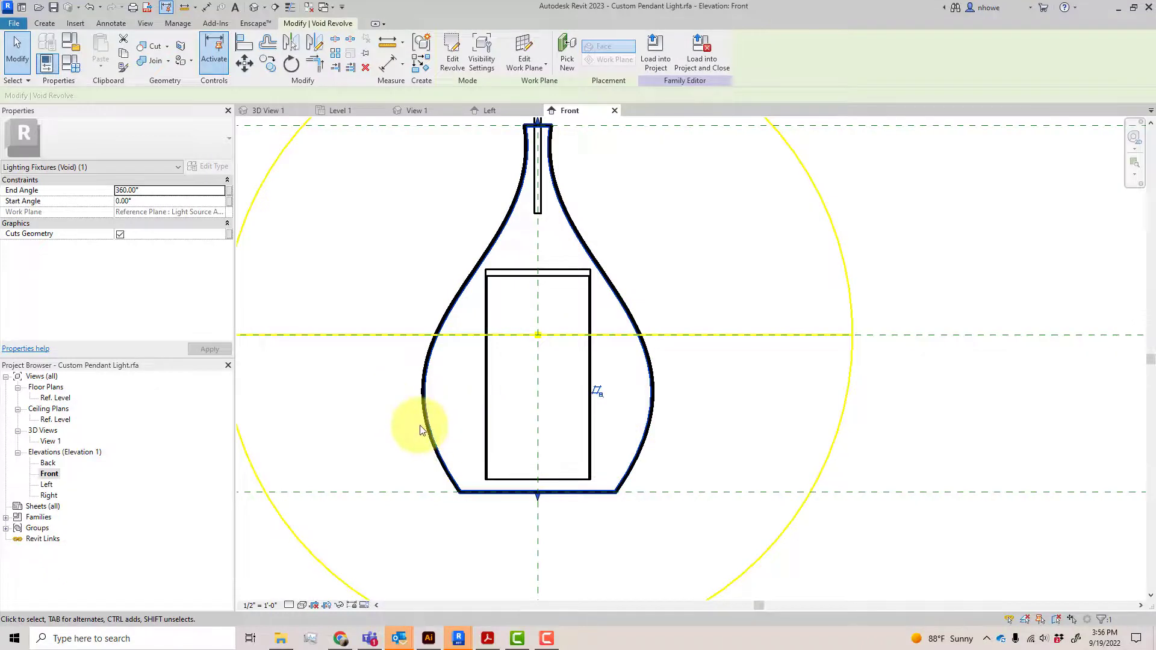
# Open the basket's void revolve sketch, copy its profile lines, and cancel the sketch edit
pyautogui.click(435, 468)
pyautogui.scroll(3, 436, 468)
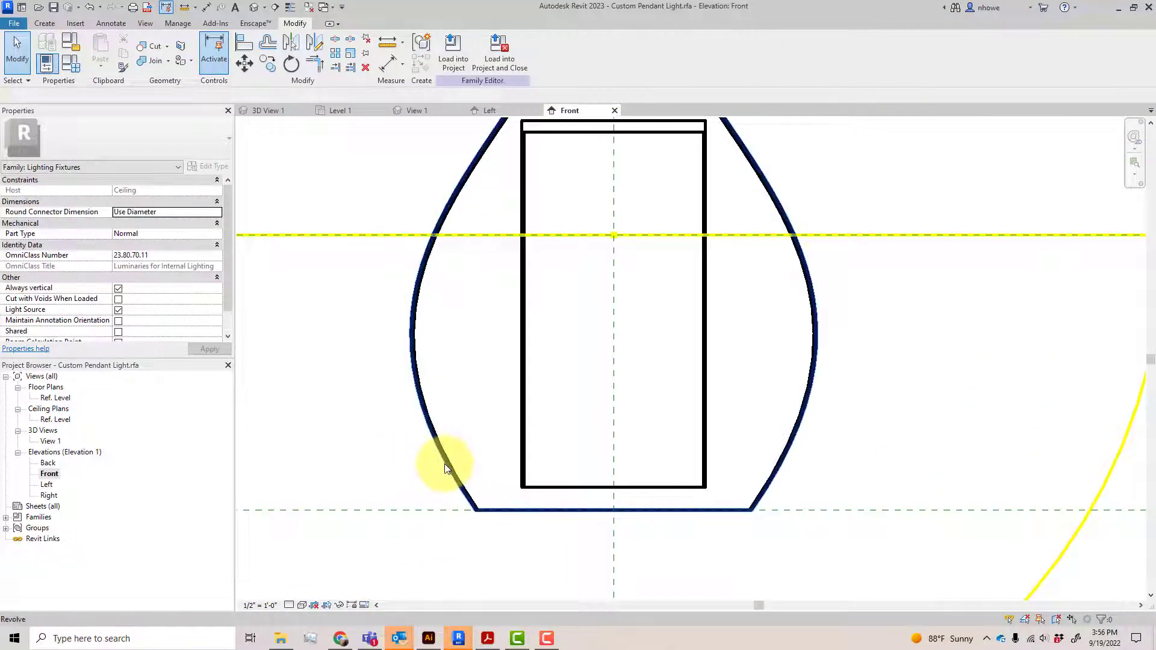
pyautogui.click(446, 468)
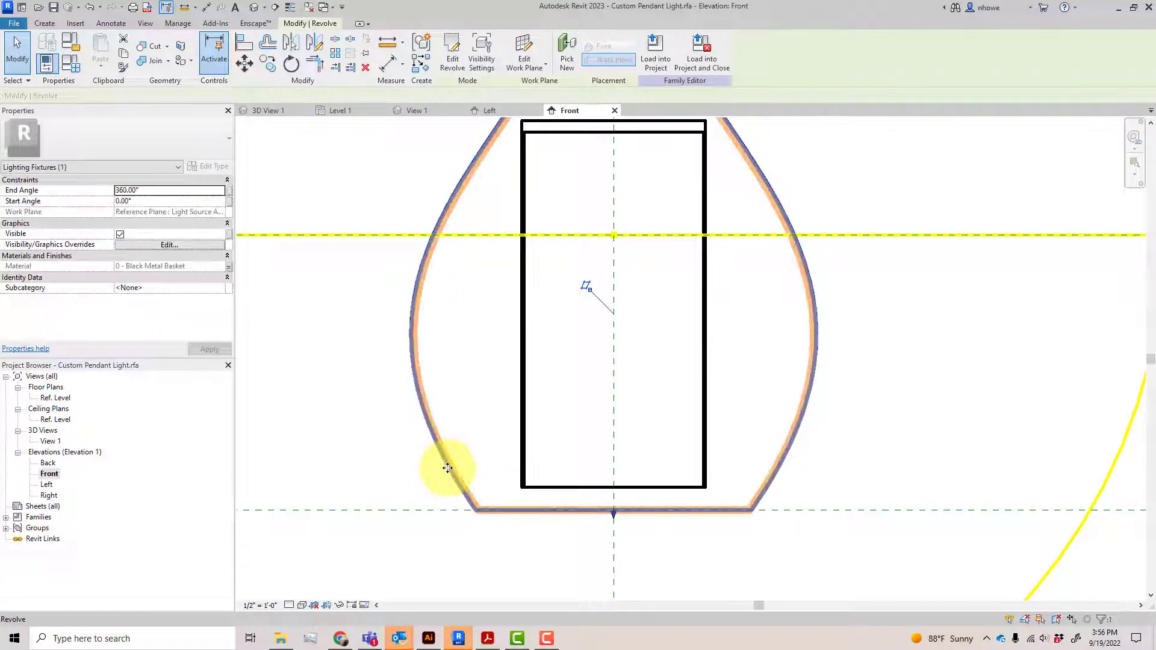
pyautogui.click(439, 471)
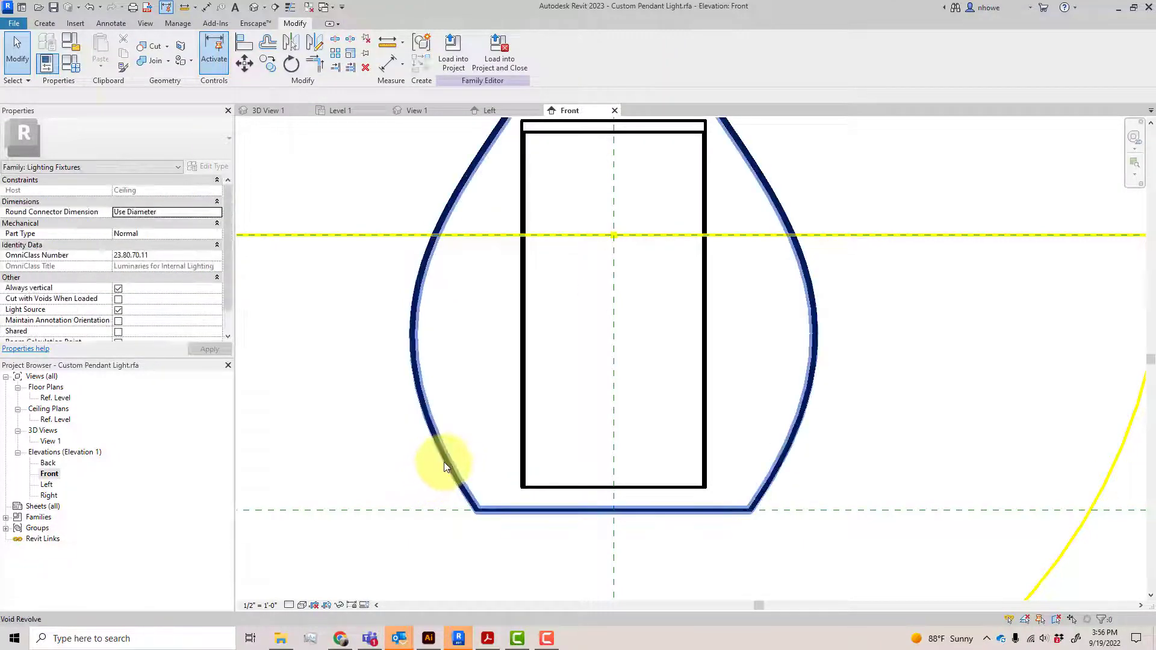
pyautogui.click(445, 467)
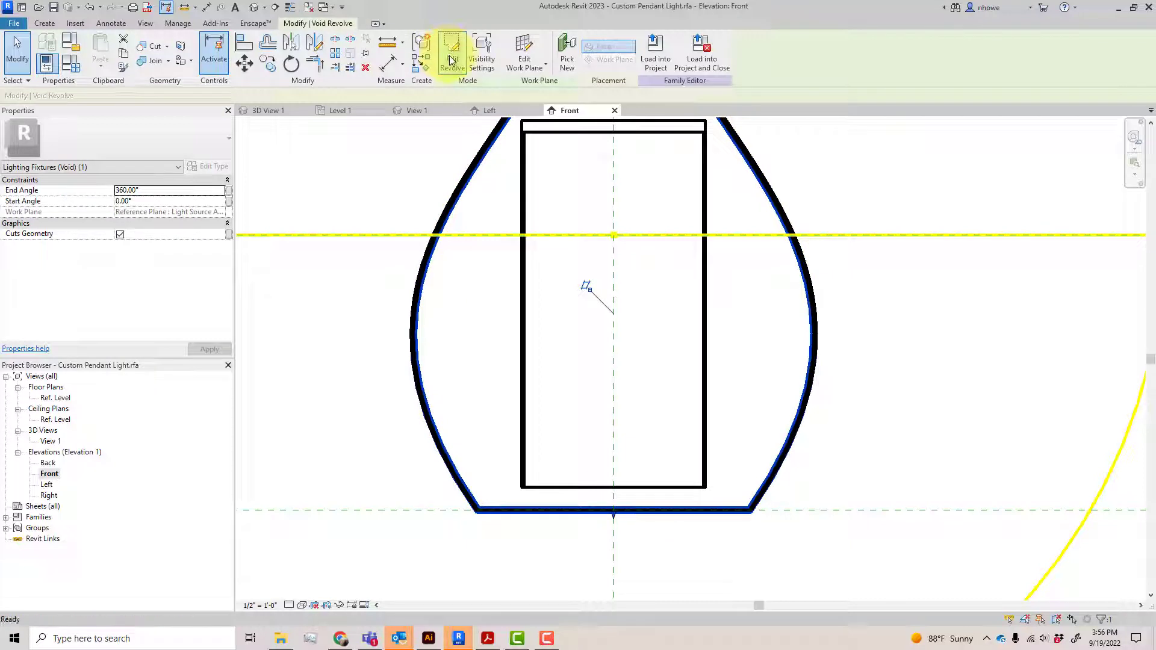
pyautogui.click(457, 98)
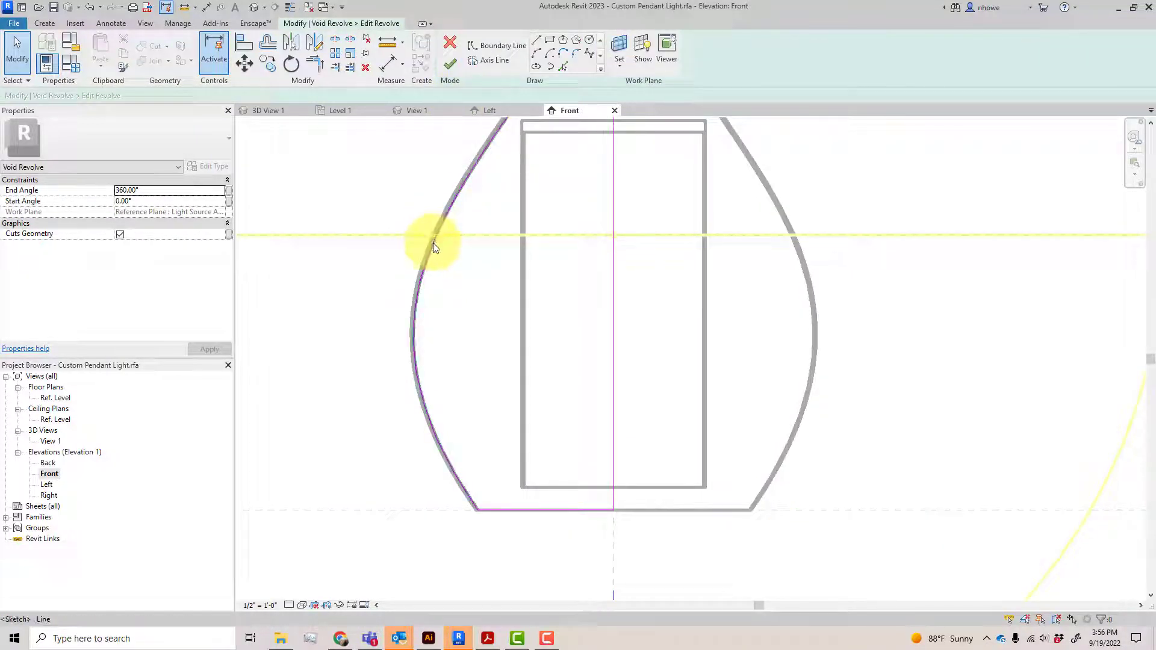
pyautogui.scroll(-3, 482, 331)
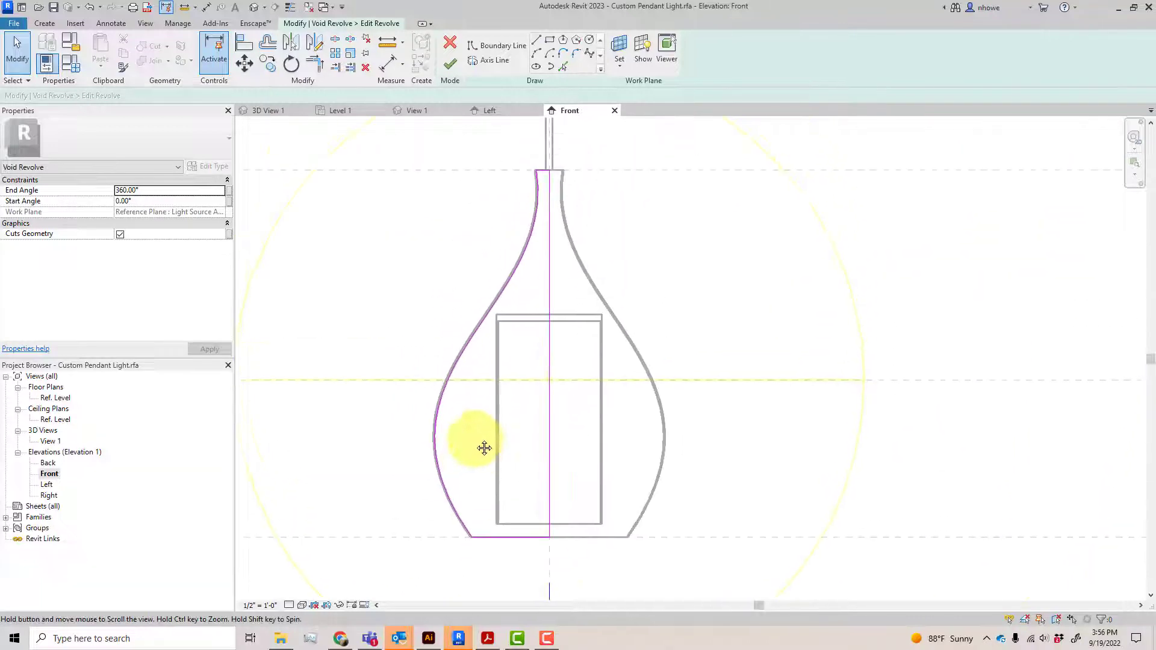
pyautogui.moveTo(392, 563)
pyautogui.mouseDown()
pyautogui.moveTo(609, 201)
pyautogui.moveTo(635, 135)
pyautogui.mouseUp()
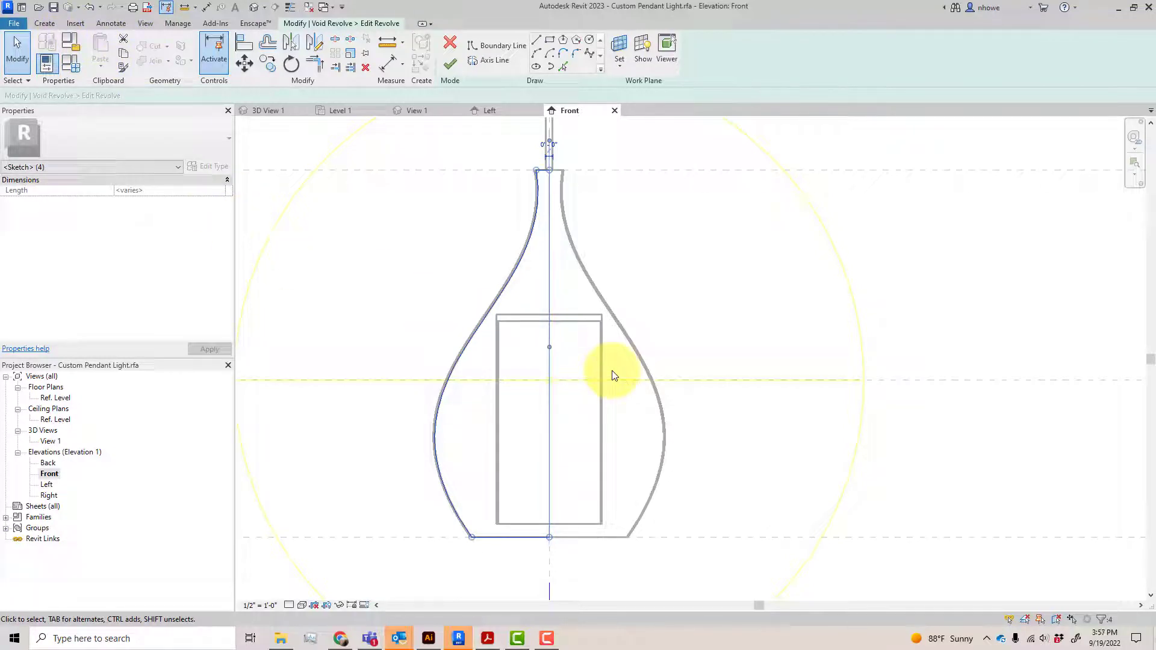
pyautogui.click(449, 43)
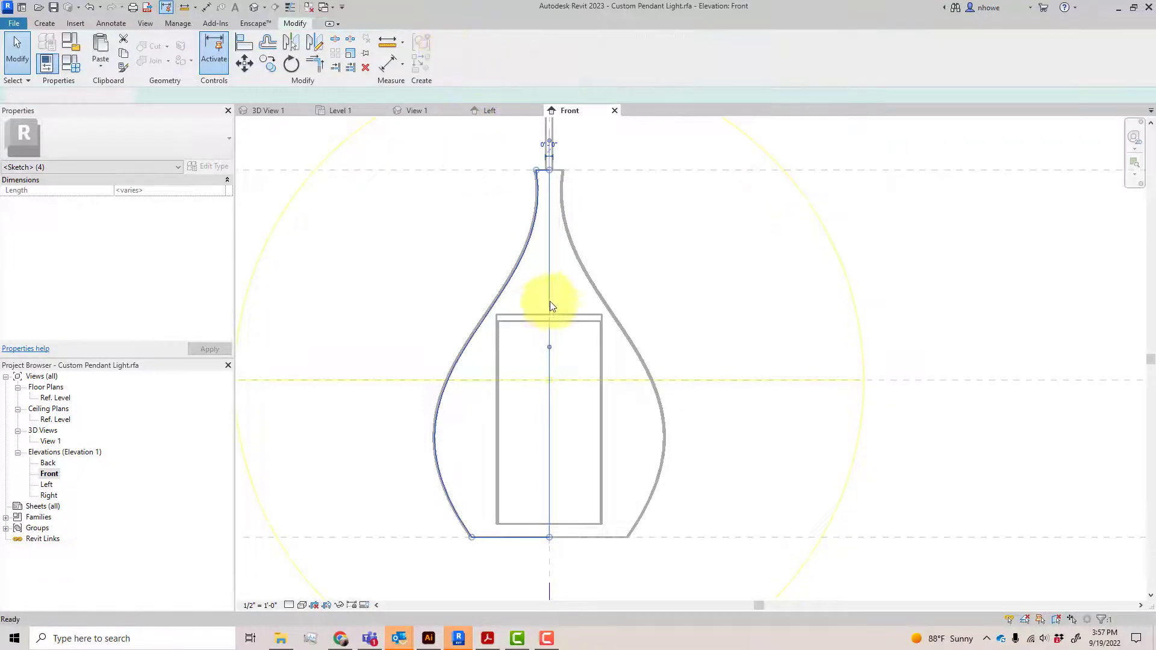
pyautogui.scroll(2, 550, 301)
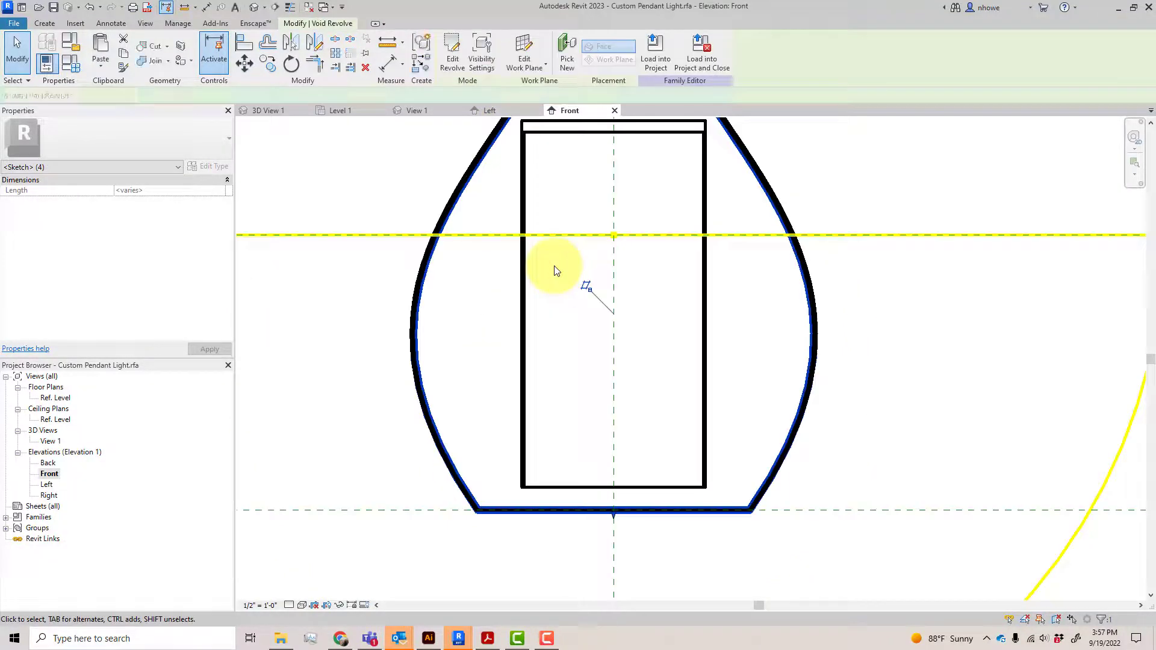
pyautogui.click(100, 64)
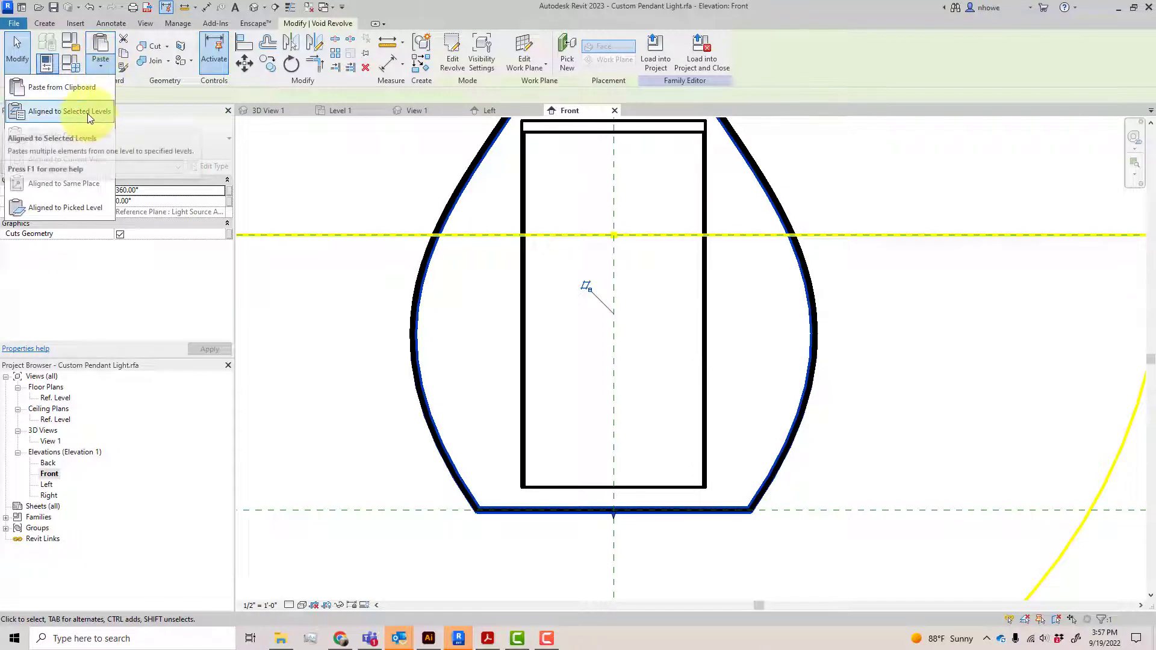
pyautogui.click(626, 305)
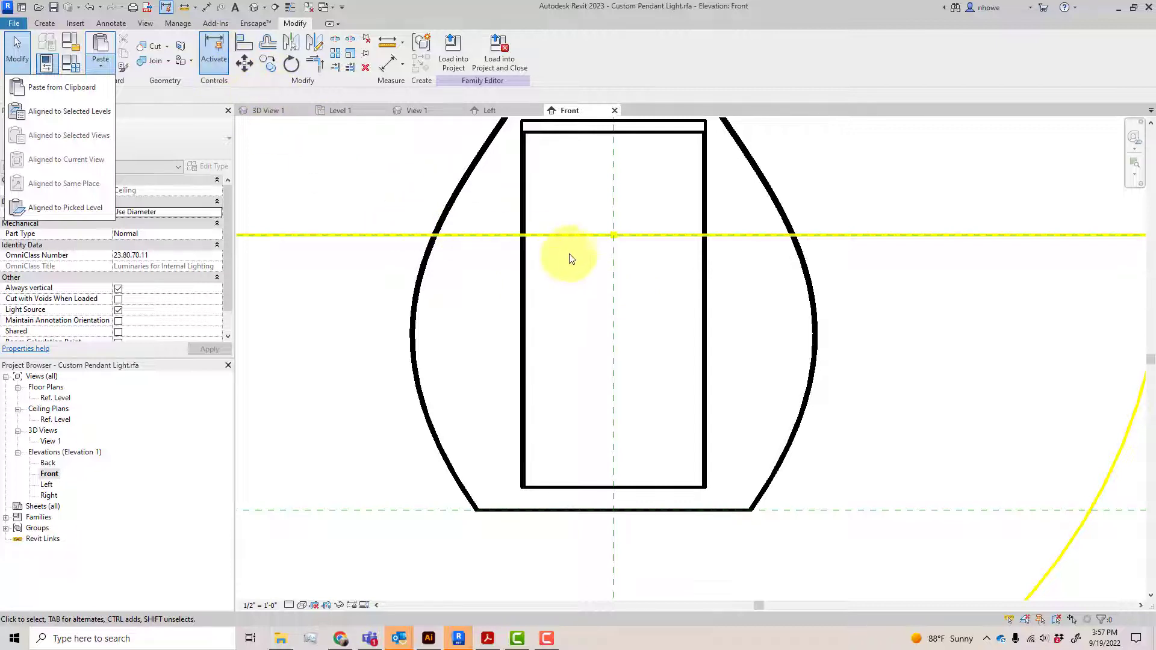
pyautogui.click(588, 283)
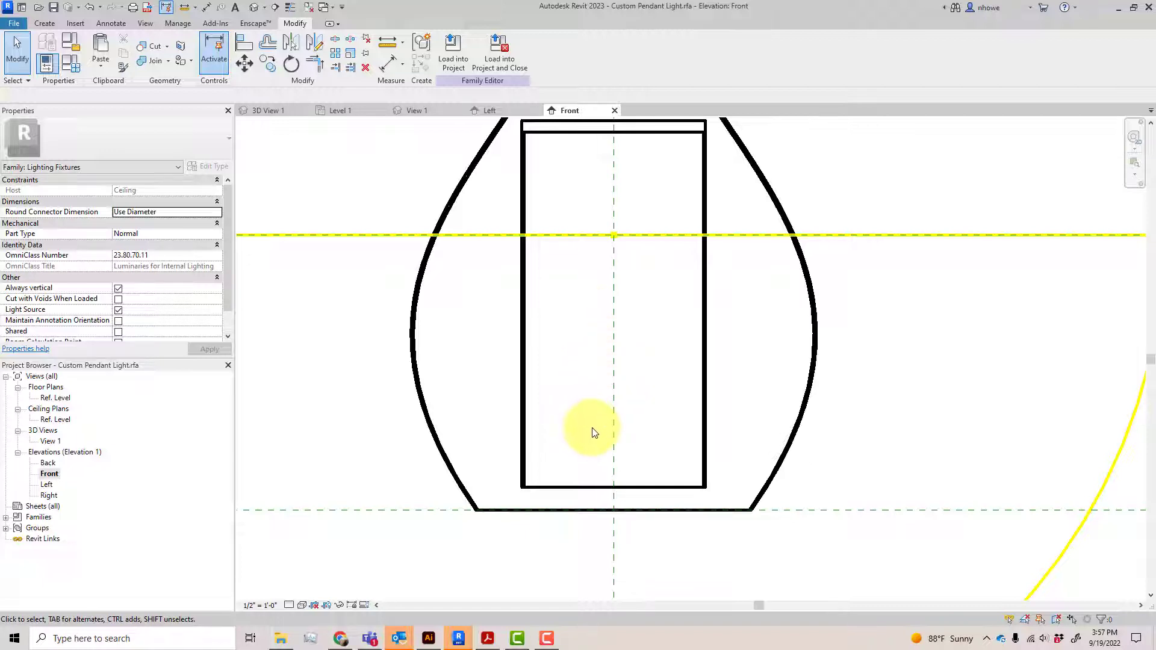
# Load the family into the project and close it, saving the changes and replacing the existing Custom Pendant Light.rfa
pyautogui.scroll(-4, 592, 431)
pyautogui.scroll(-3, 592, 433)
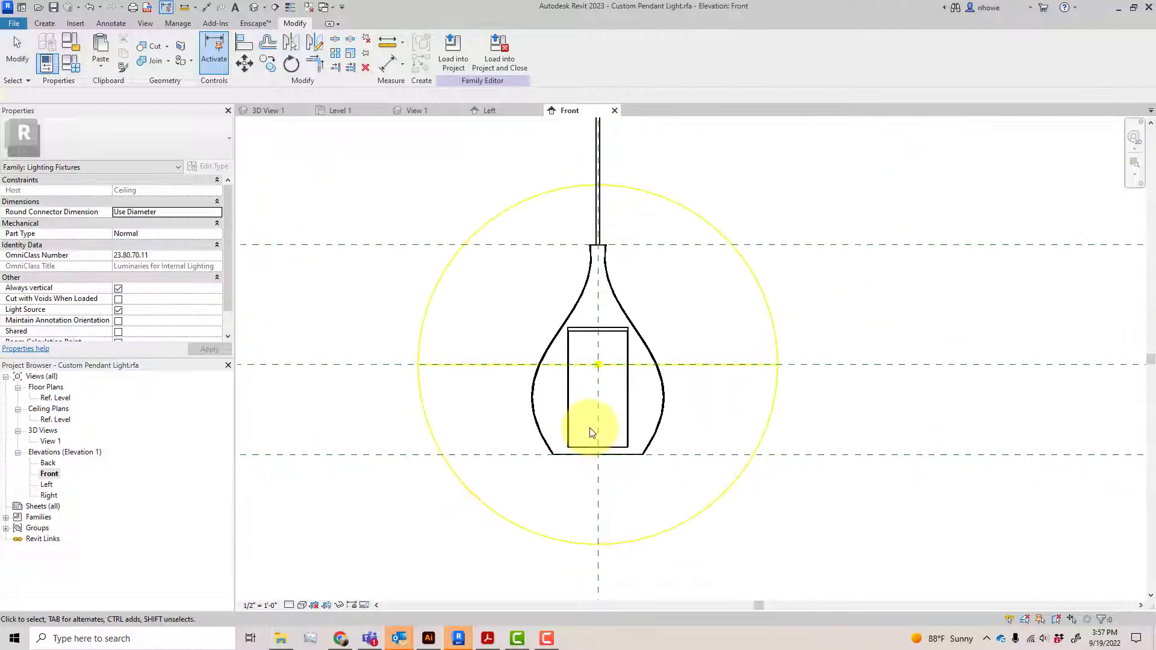
pyautogui.scroll(-1, 583, 472)
pyautogui.scroll(3, 581, 470)
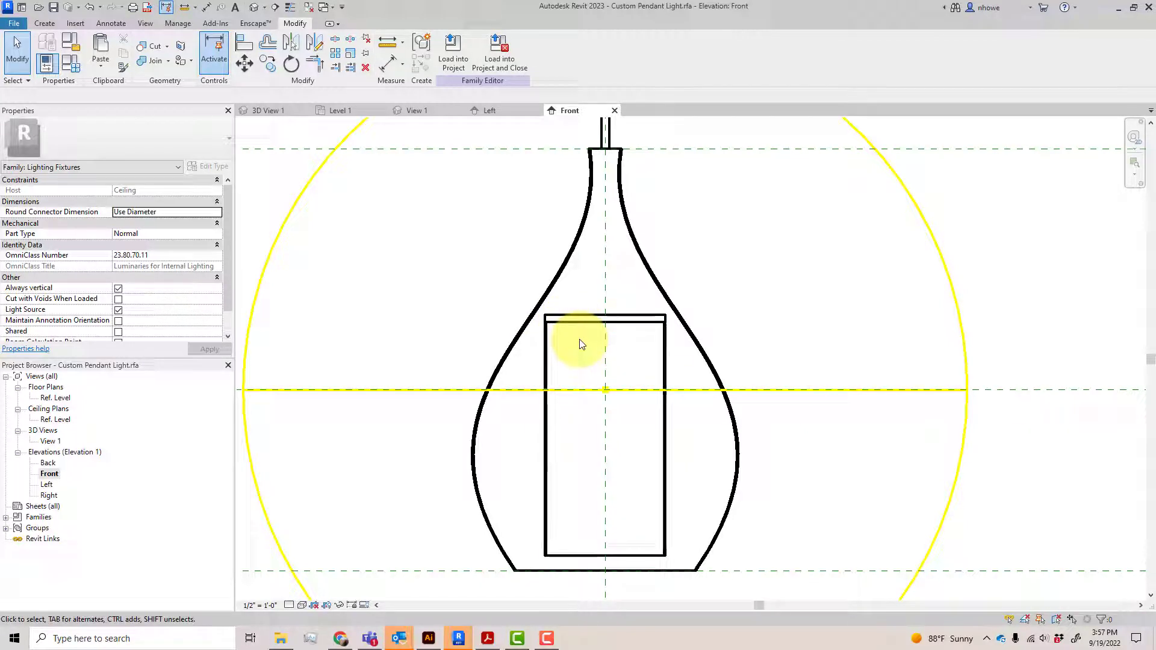
pyautogui.scroll(-2, 579, 341)
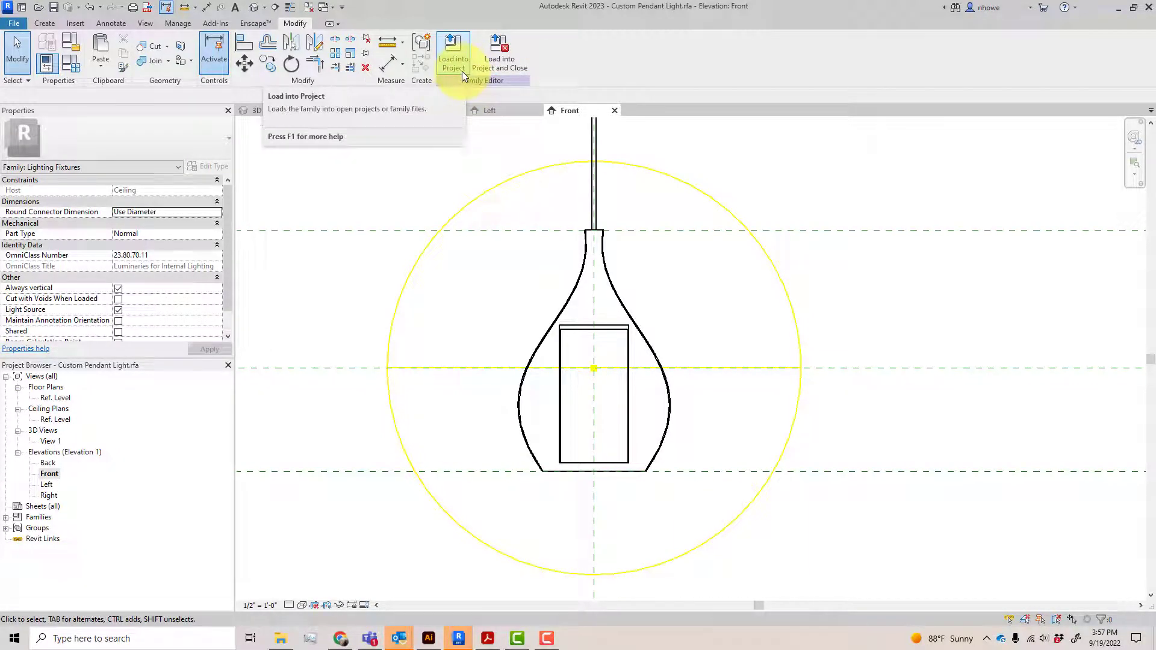
pyautogui.click(498, 70)
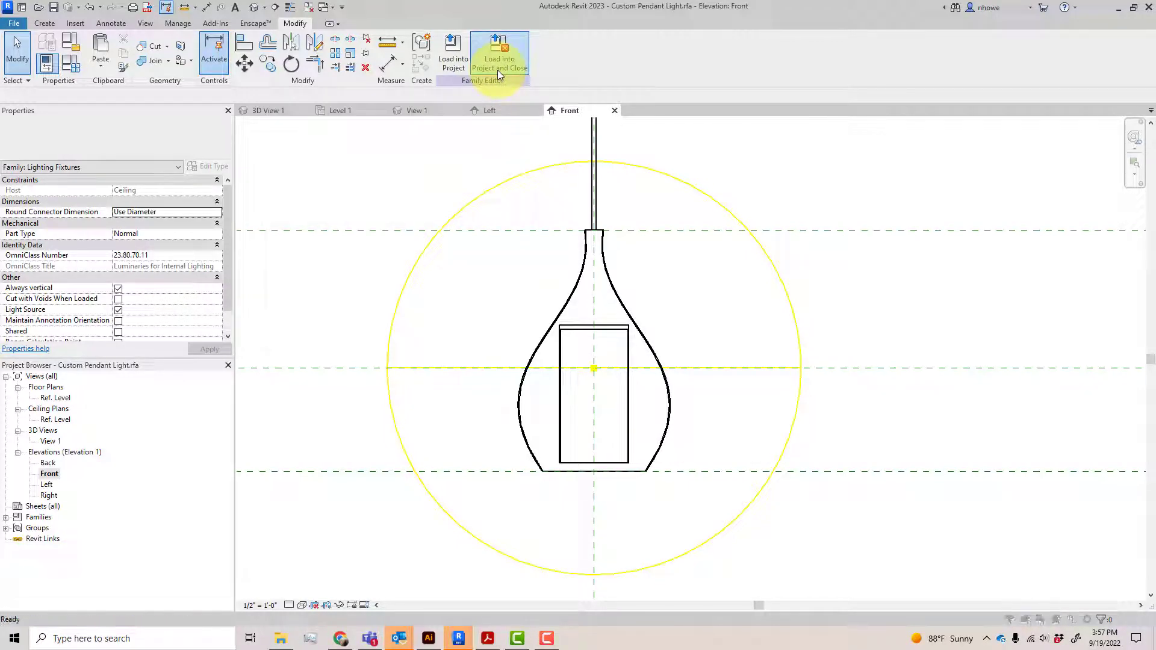
pyautogui.click(559, 329)
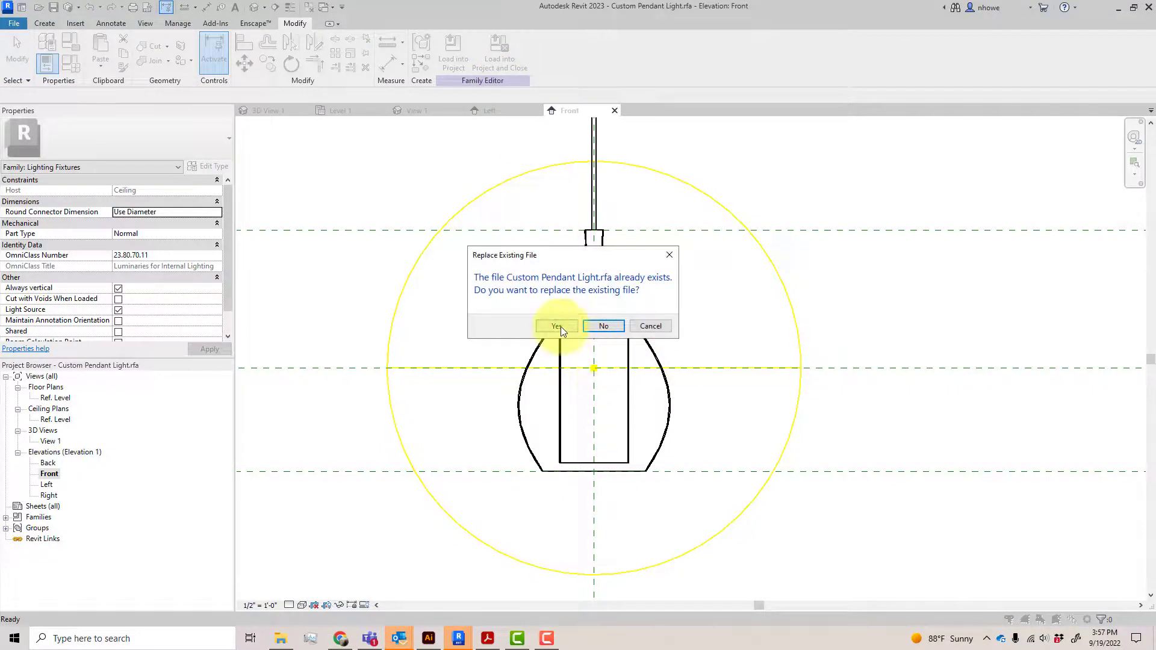
pyautogui.click(557, 326)
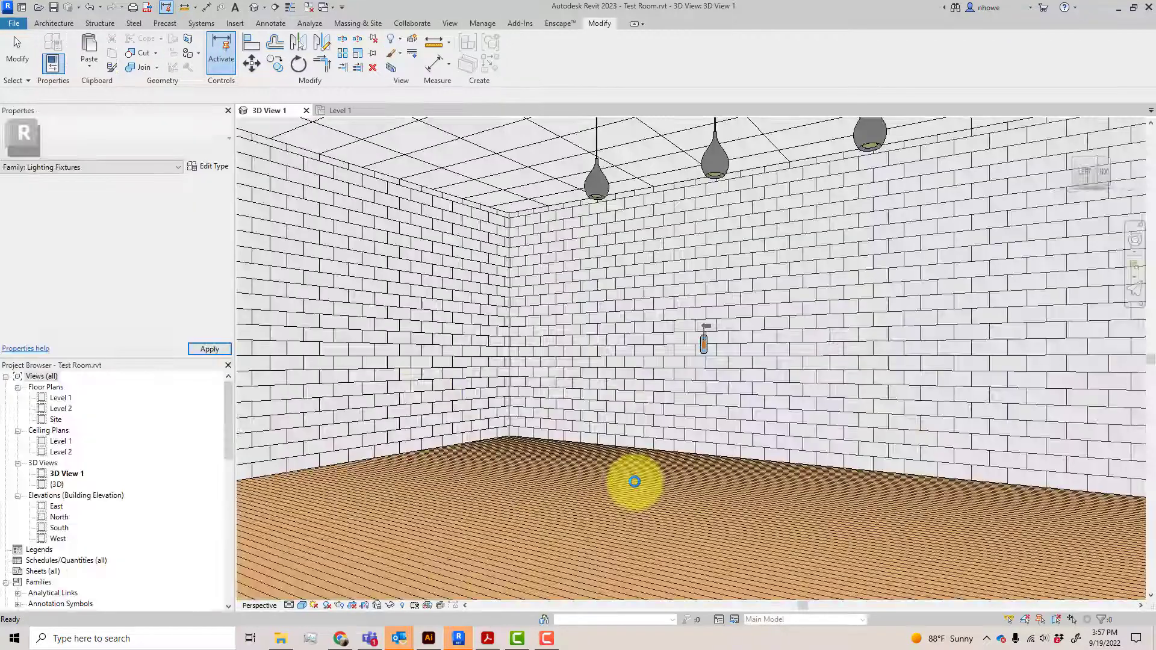
# Open the pendant light's type properties in Test Room and edit its 0 - Black Metal Basket material
pyautogui.click(605, 198)
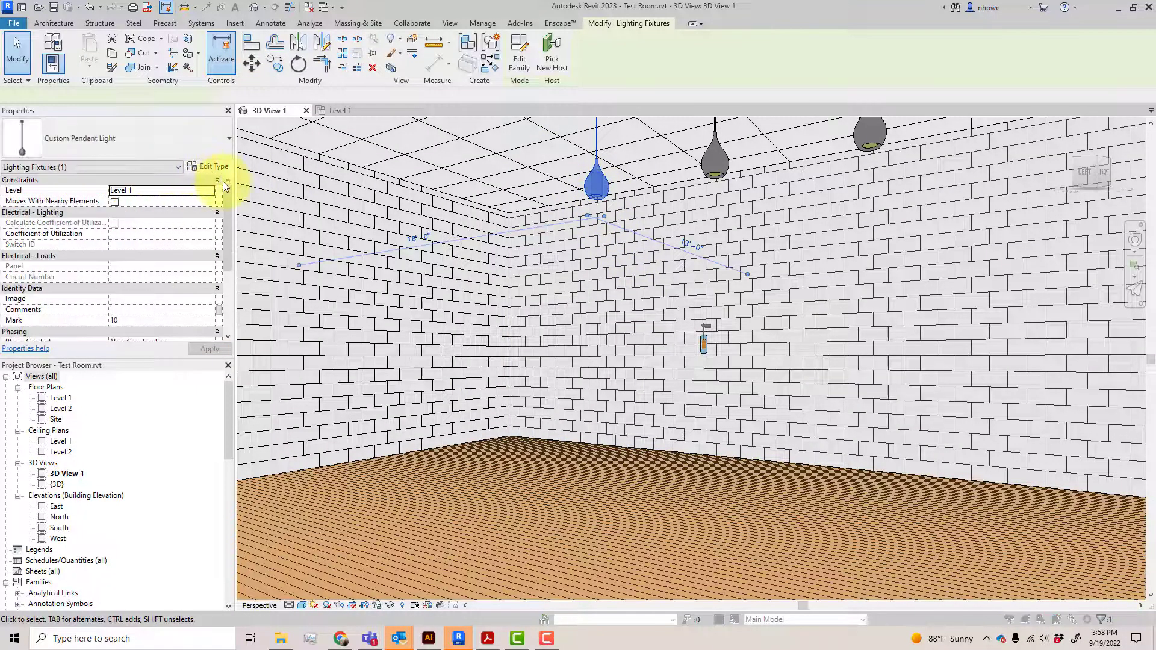
pyautogui.click(218, 167)
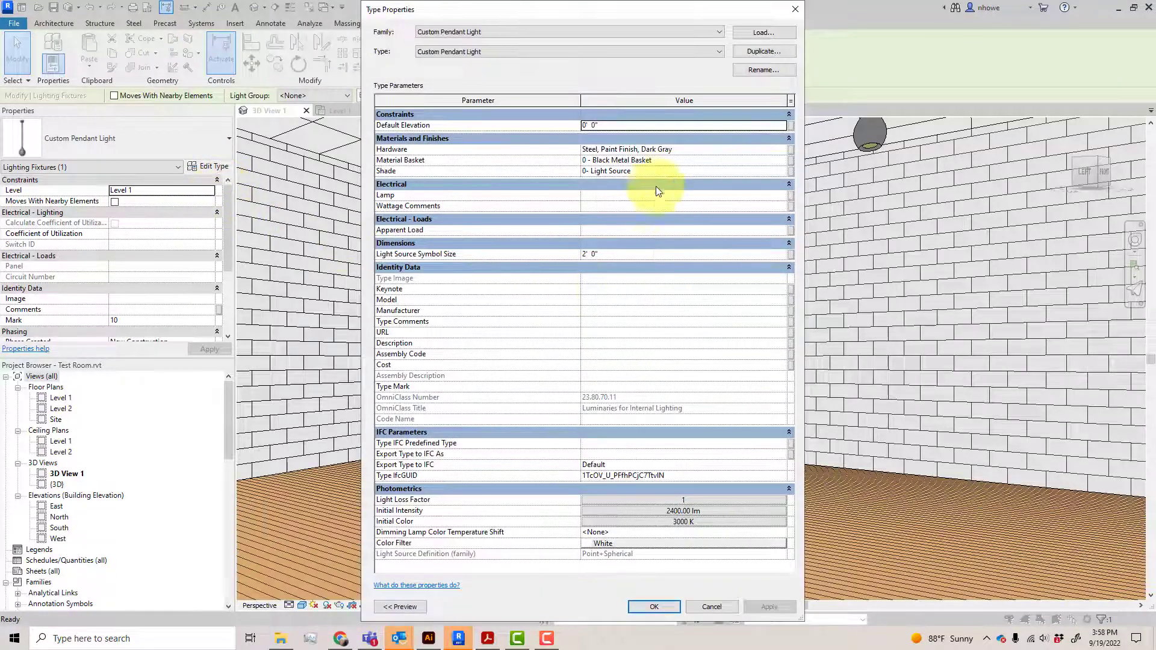
pyautogui.click(785, 161)
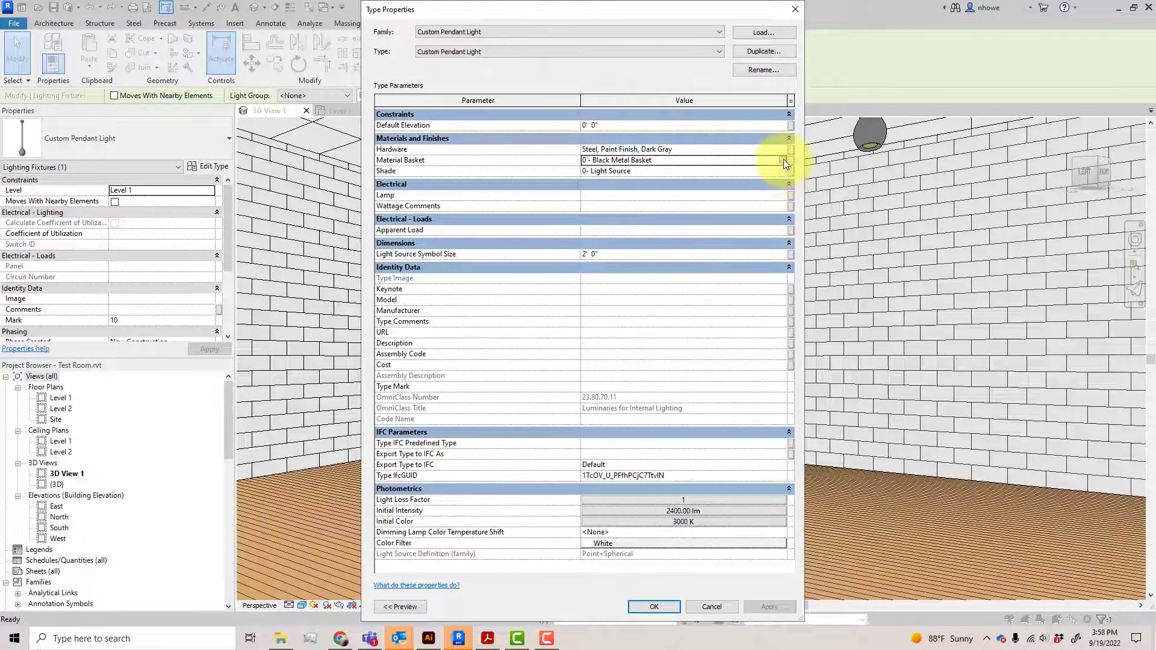
pyautogui.click(783, 160)
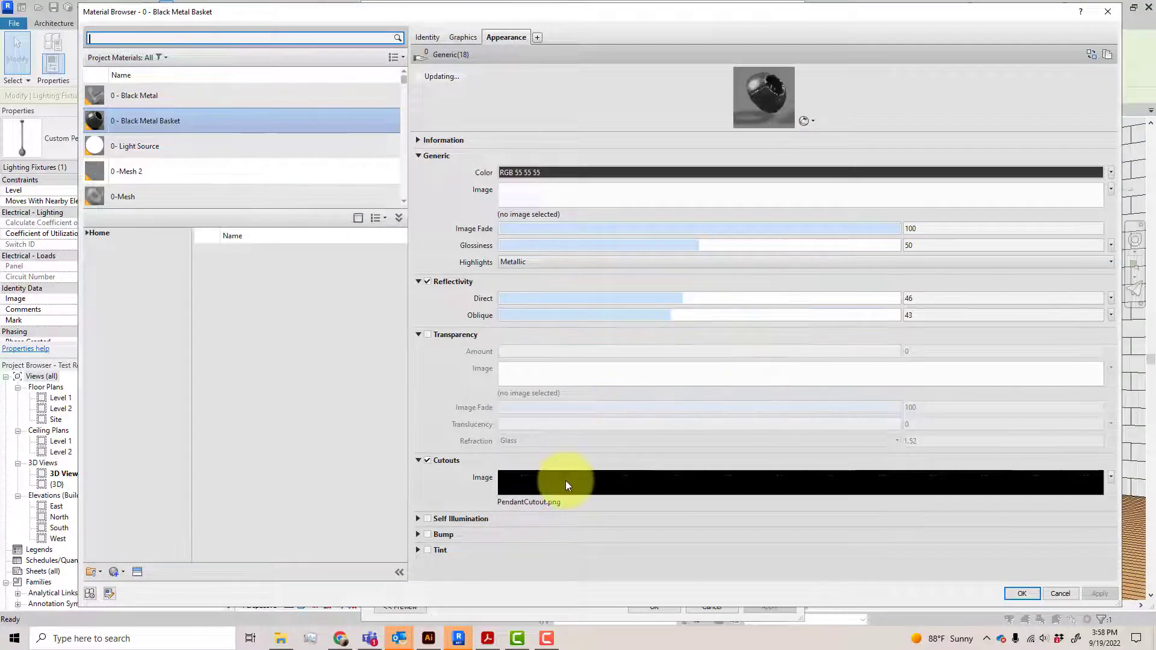
# Set the Y offset of the basket's PendantCutout.png cutout texture to -7.25" and apply the material and type changes
pyautogui.click(566, 482)
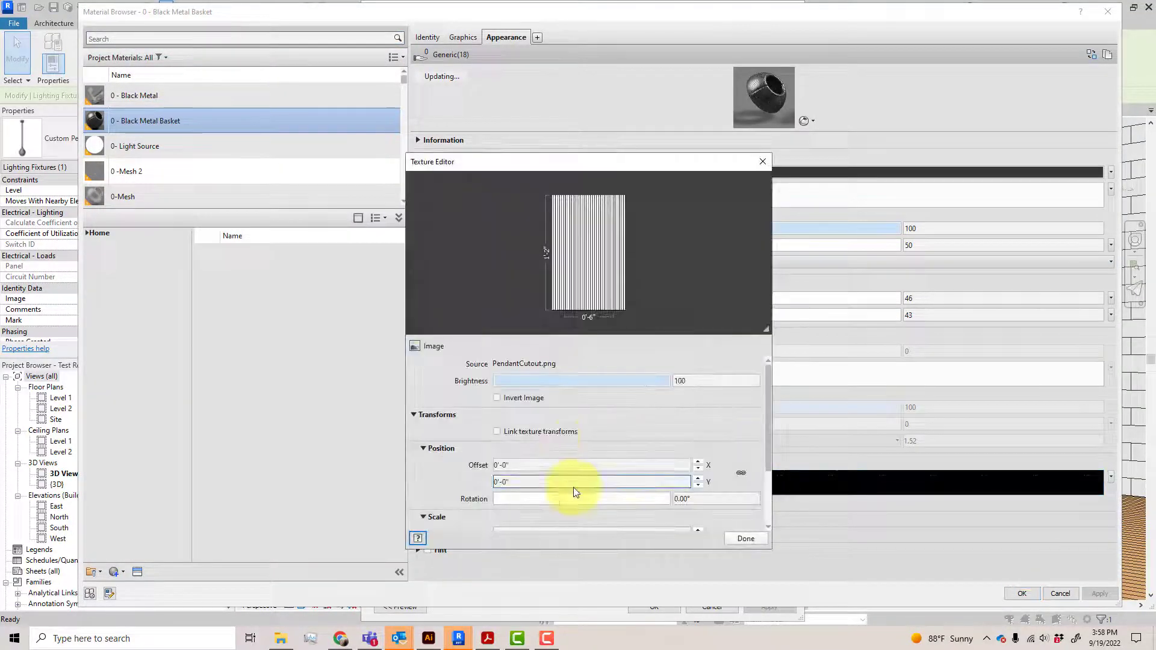
pyautogui.click(547, 482)
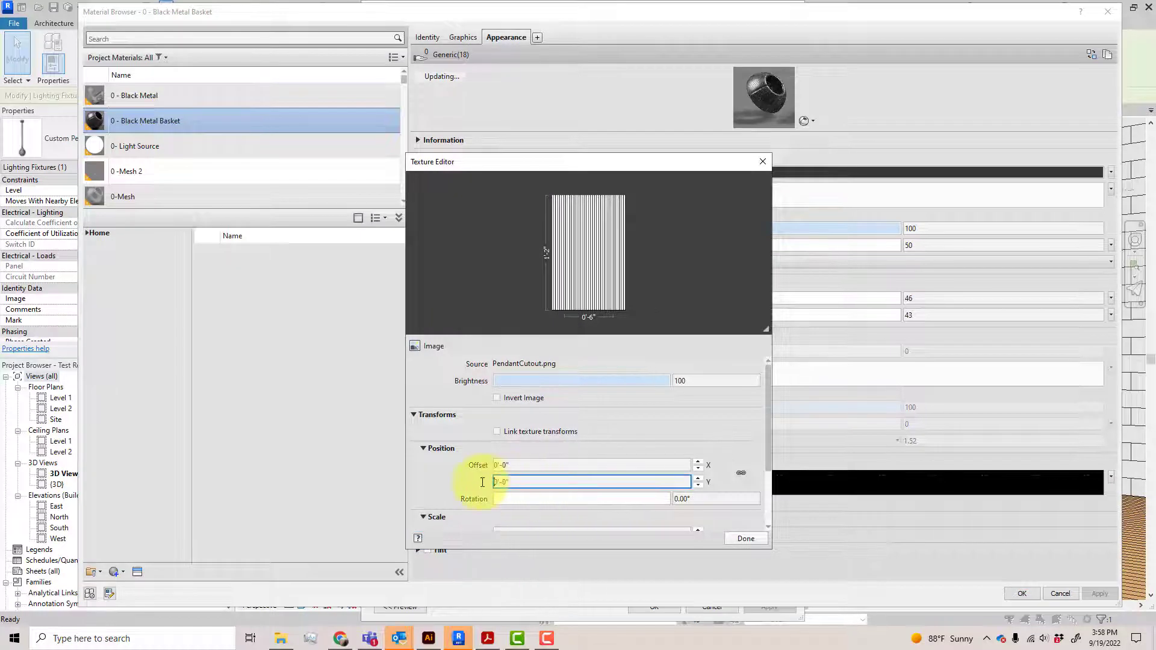
pyautogui.moveTo(536, 478); pyautogui.dragTo(481, 482)
pyautogui.write('-7.25')
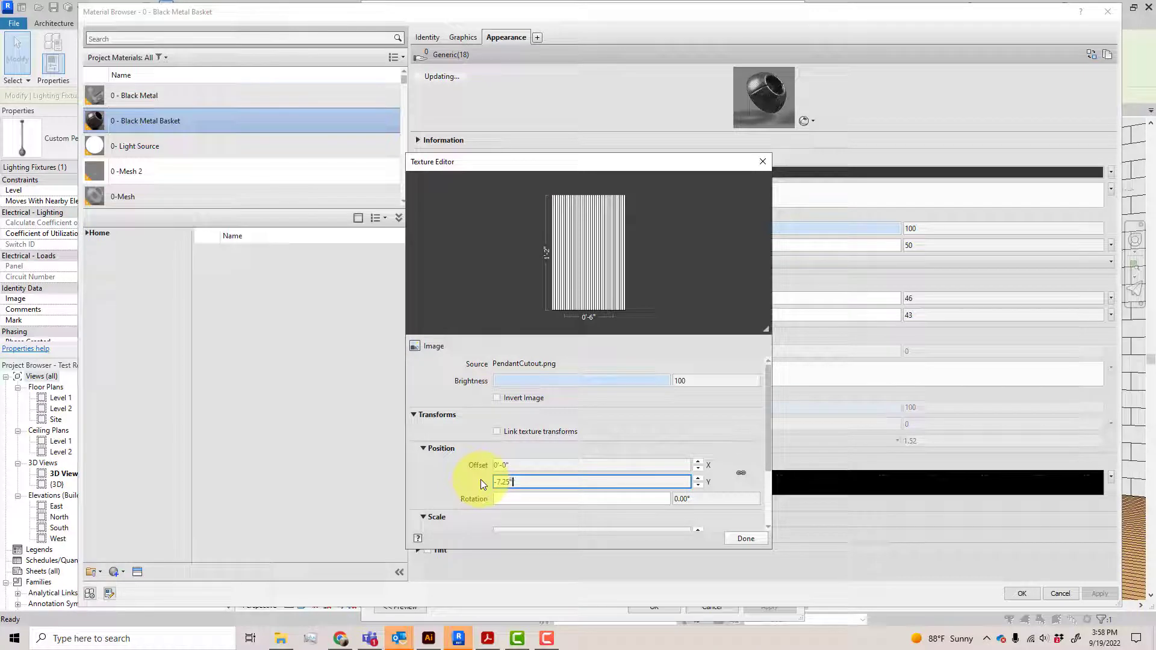
pyautogui.click(569, 465)
pyautogui.click(754, 537)
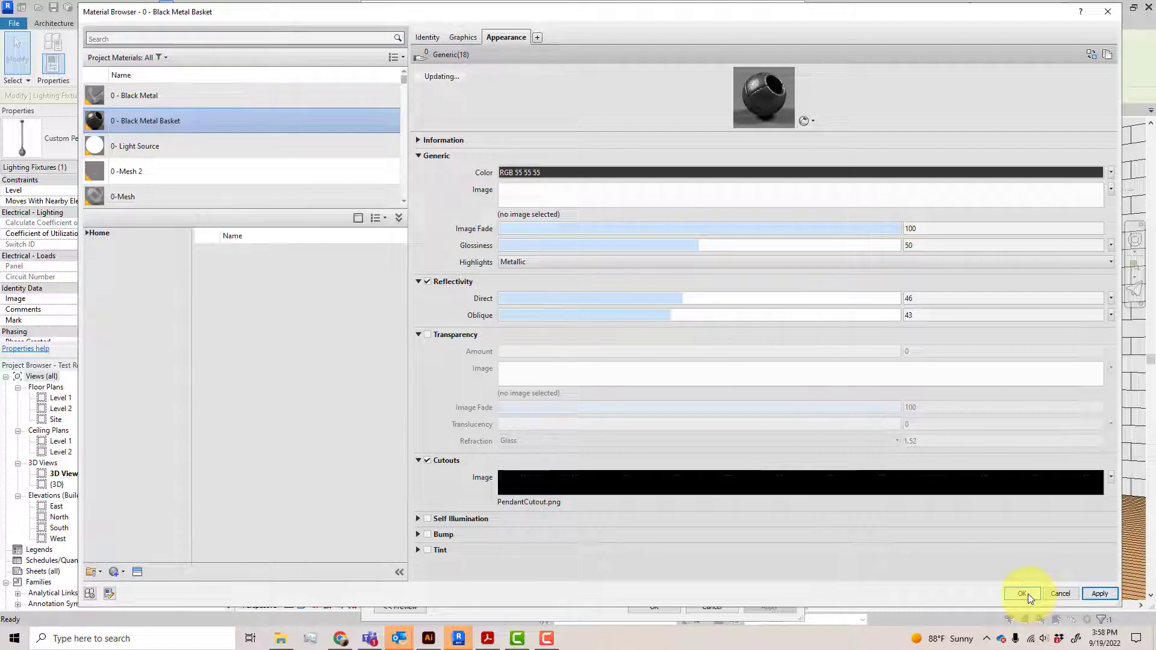
pyautogui.click(1023, 594)
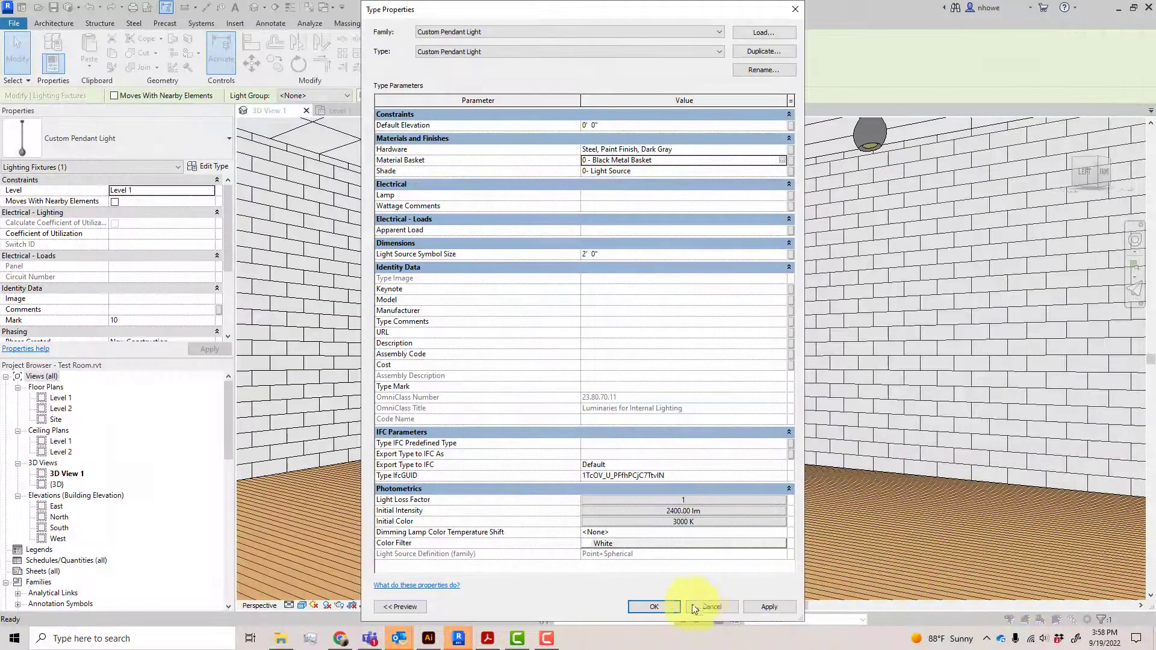
pyautogui.click(761, 605)
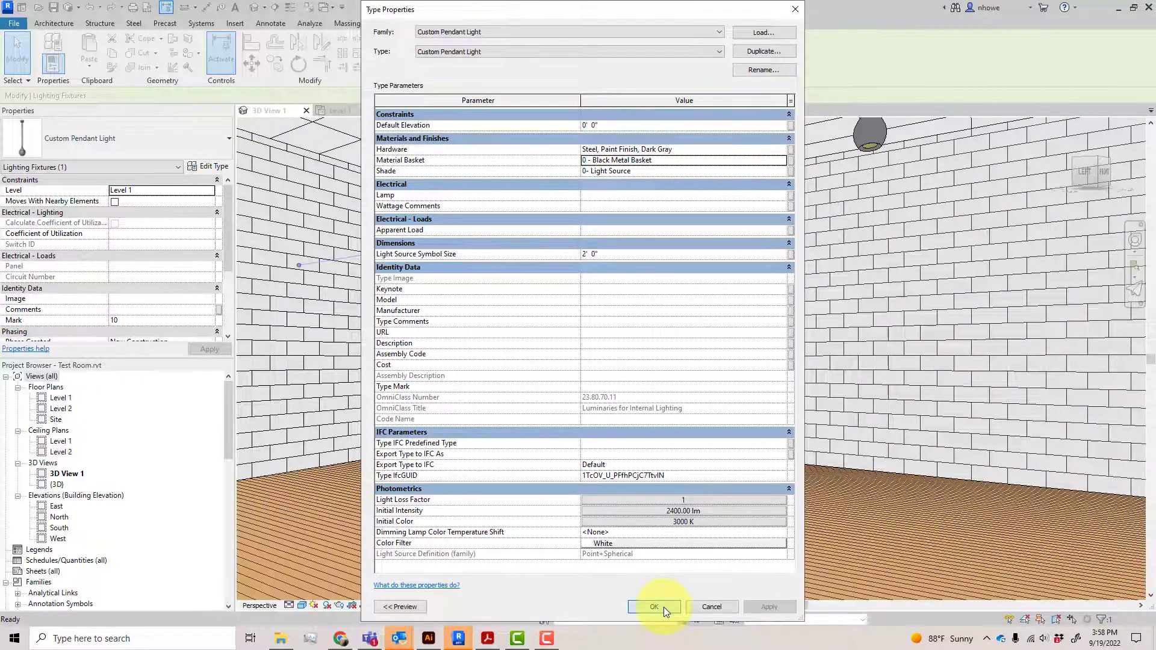
pyautogui.click(663, 607)
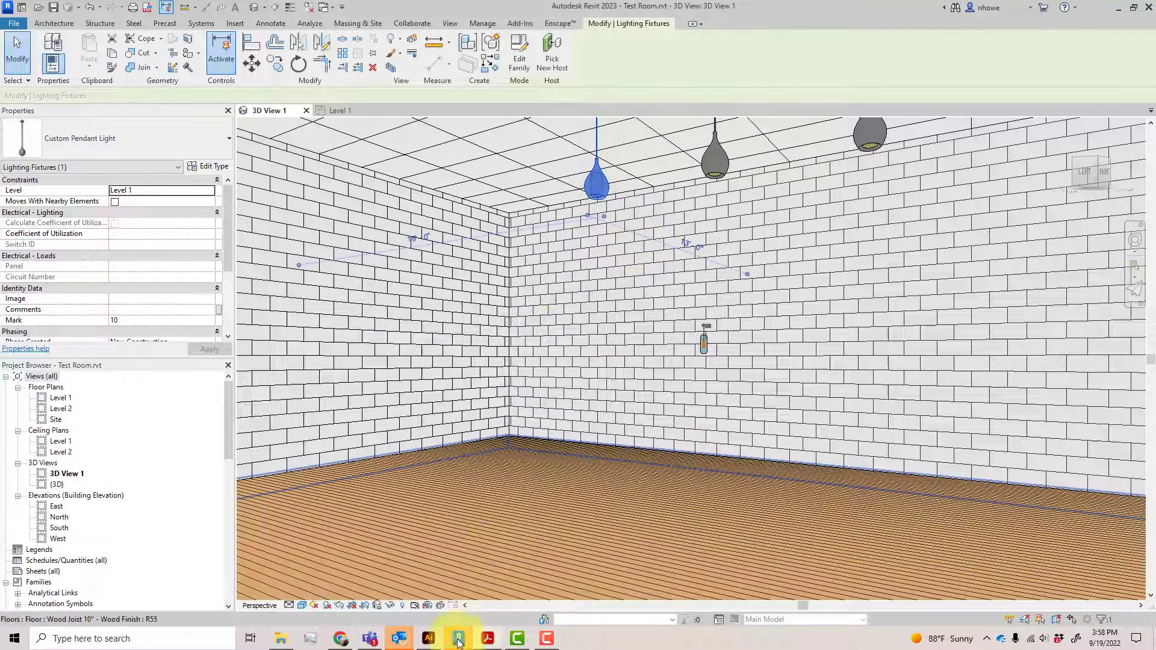
# Switch to the Enscape rendering and examine the pendant baskets' cutout pattern up close and from across the room
pyautogui.moveTo(458, 637)
pyautogui.click(485, 600)
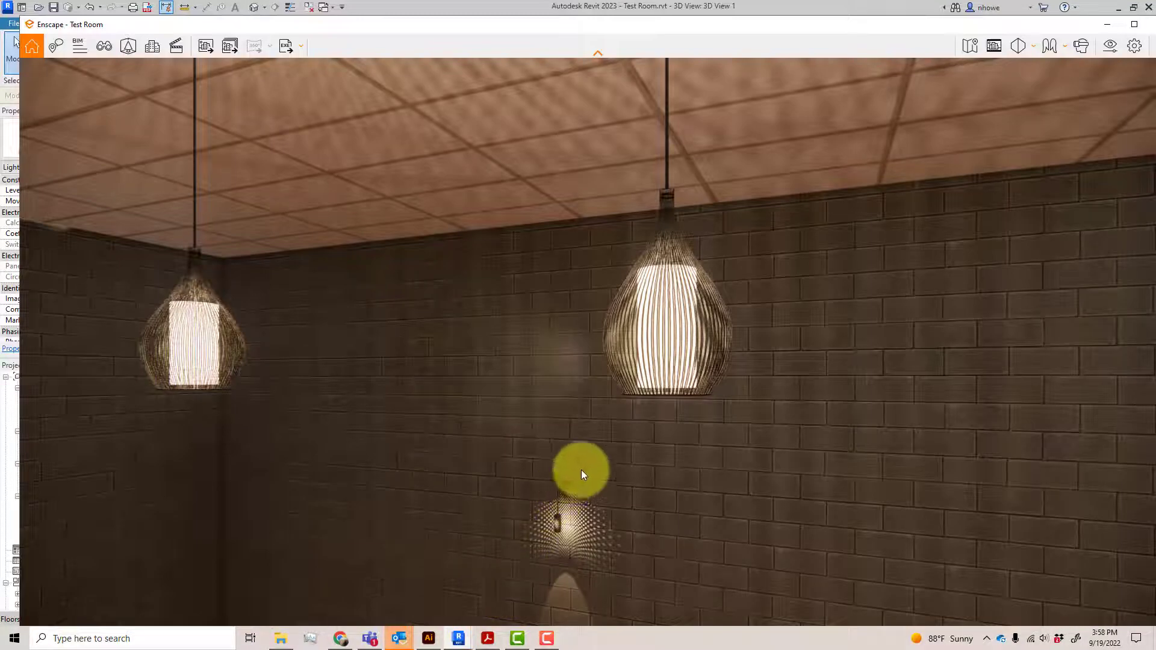
pyautogui.scroll(1, 720, 392)
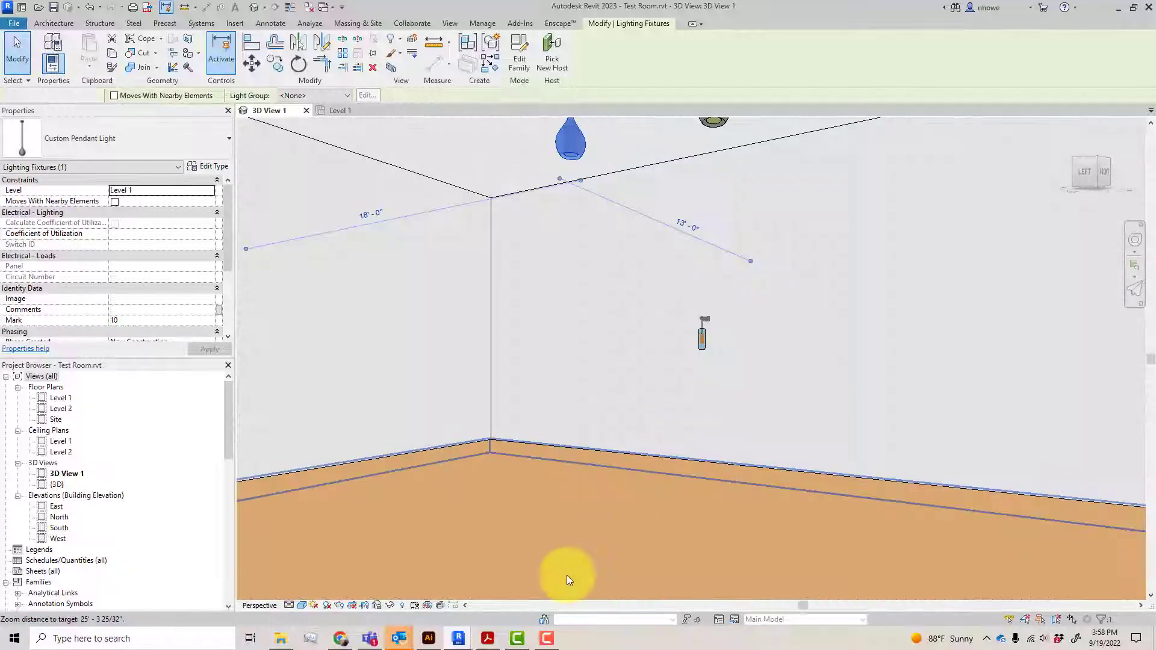
pyautogui.moveTo(474, 642)
pyautogui.click(516, 587)
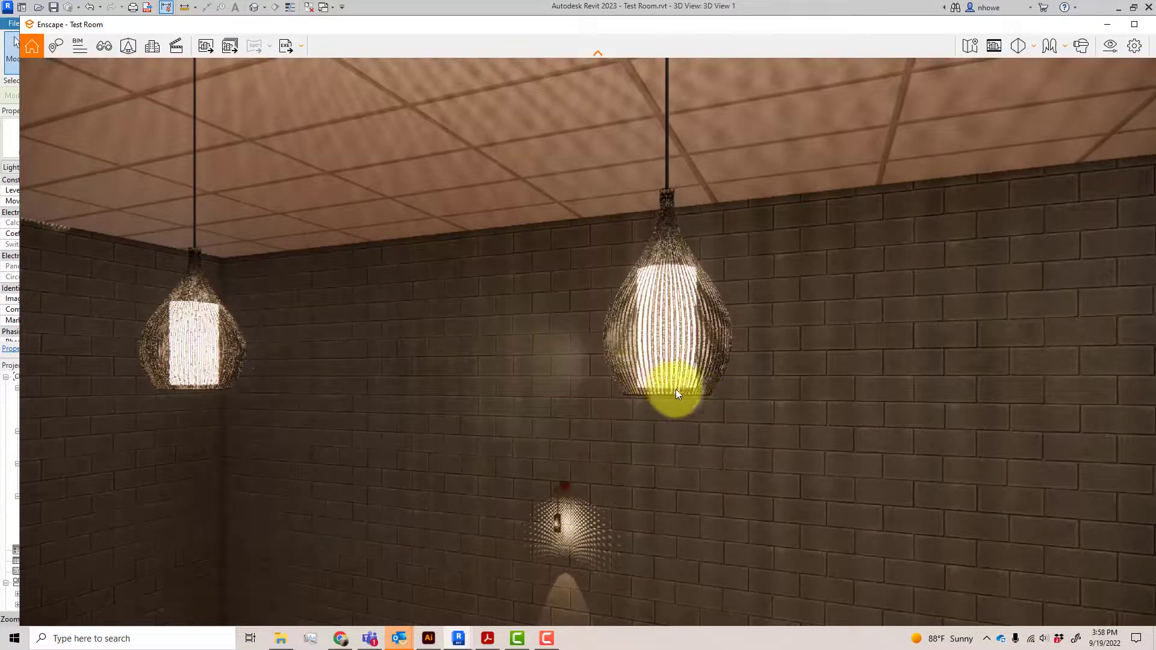
pyautogui.scroll(-1, 703, 419)
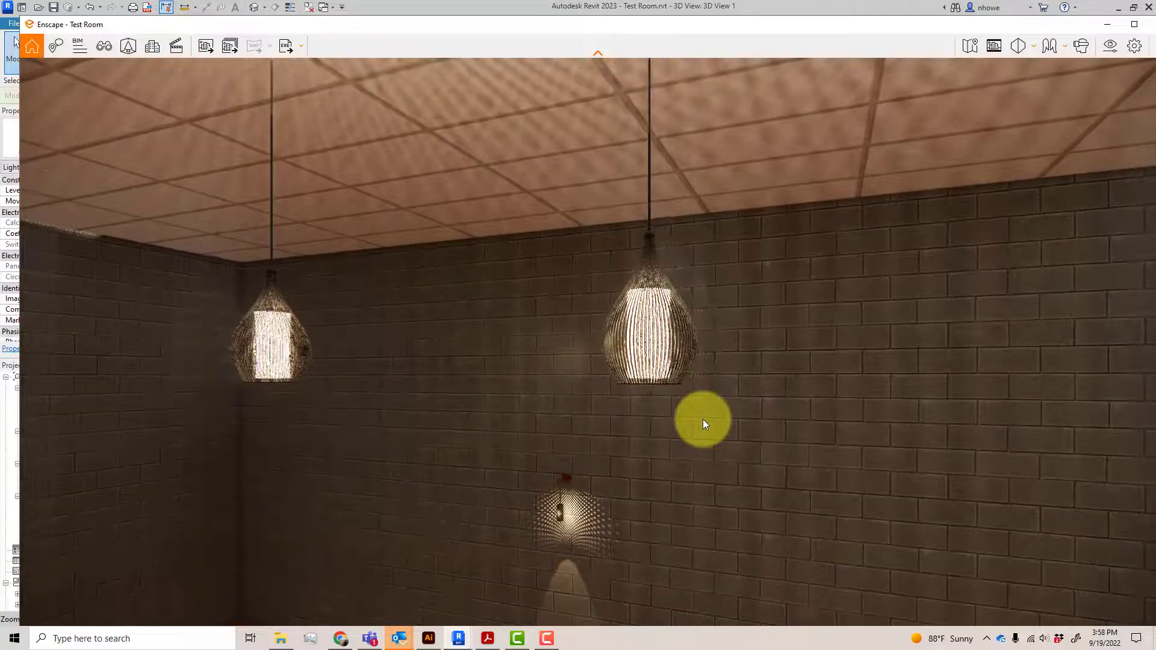
pyautogui.moveTo(682, 421); pyautogui.dragTo(676, 413, button='right')
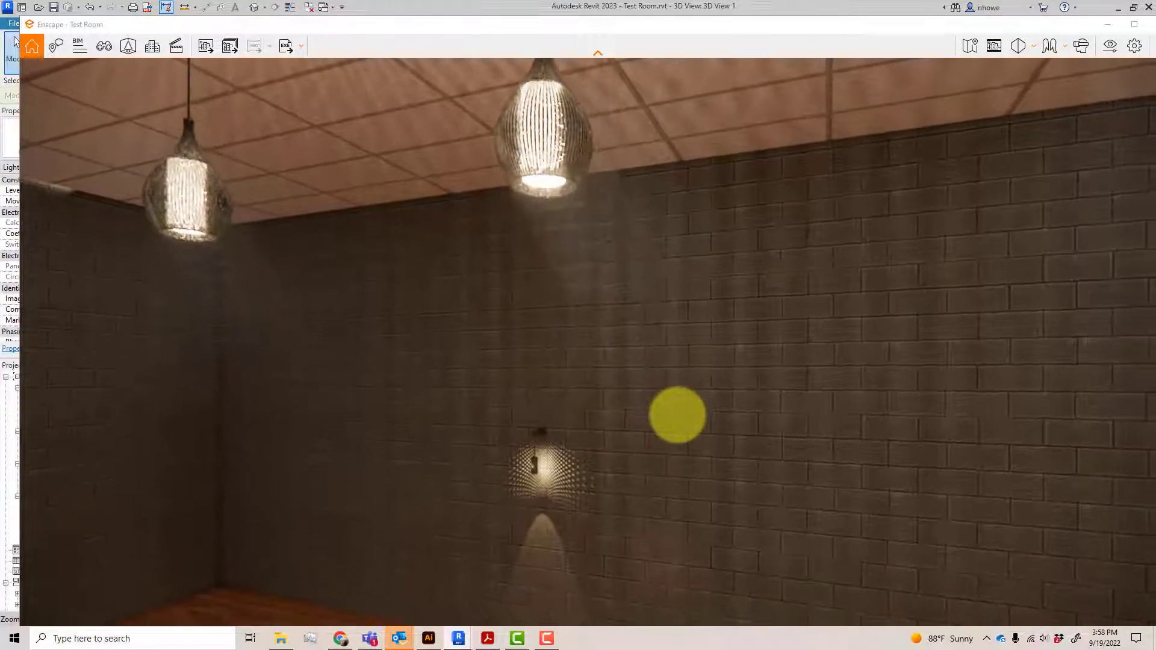
pyautogui.scroll(-2, 583, 253)
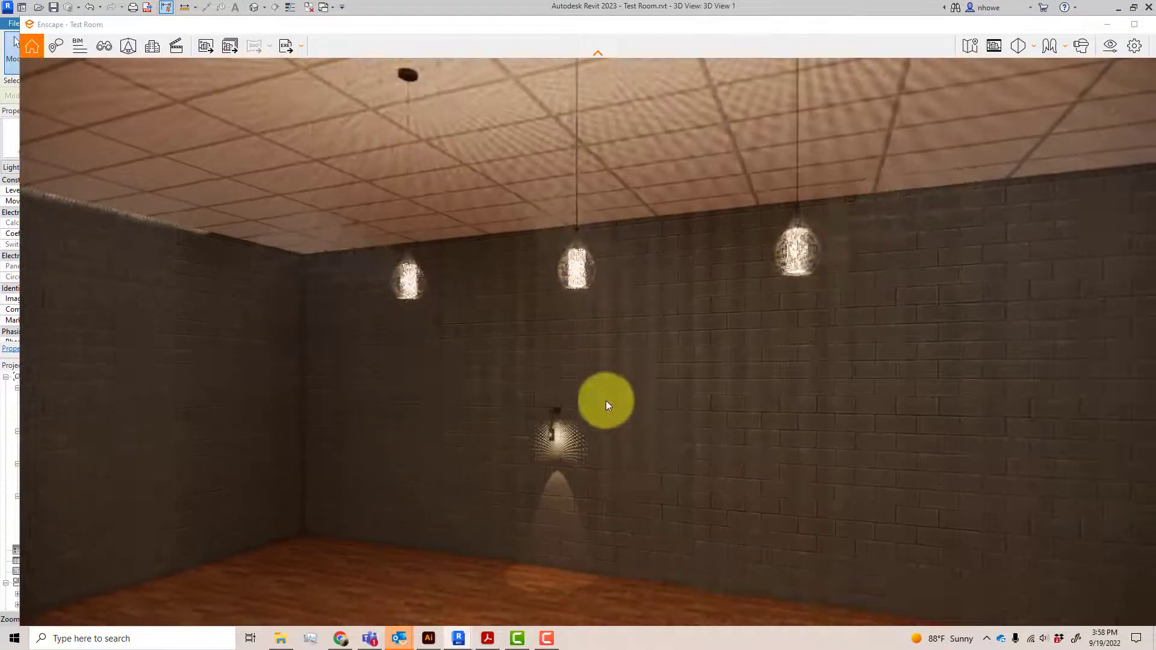
pyautogui.scroll(-1, 614, 458)
pyautogui.scroll(-1, 623, 511)
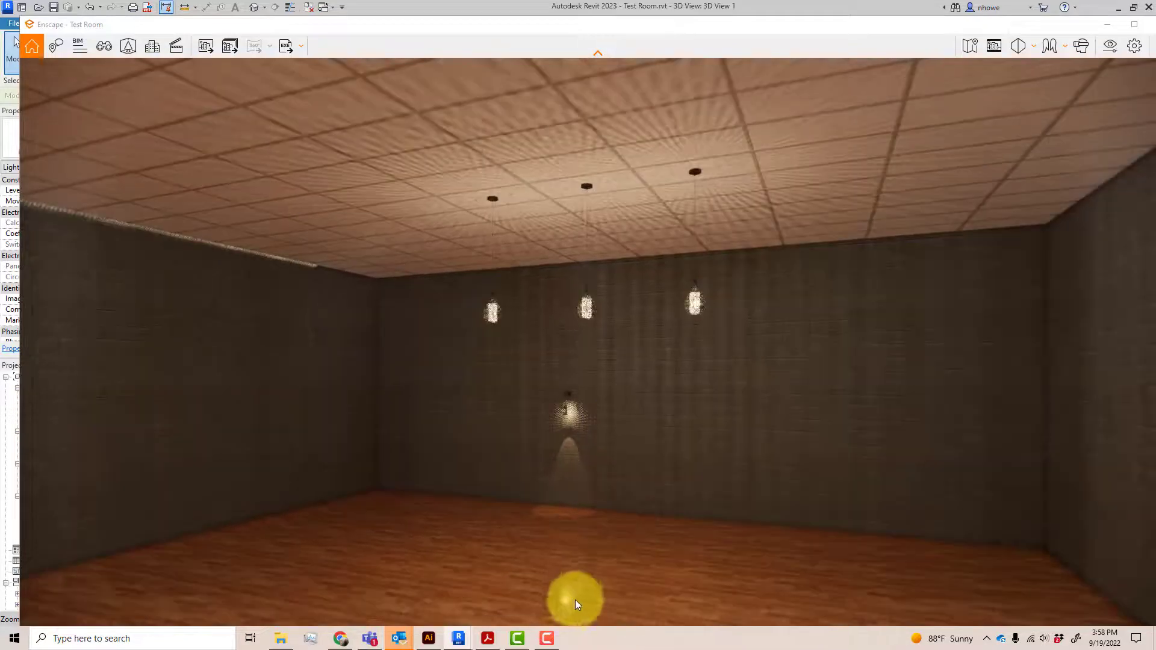
# Examine the three lit pendants and the shadow patterns they cast on the ceiling and brick wall from several viewpoints
pyautogui.scroll(1, 633, 498)
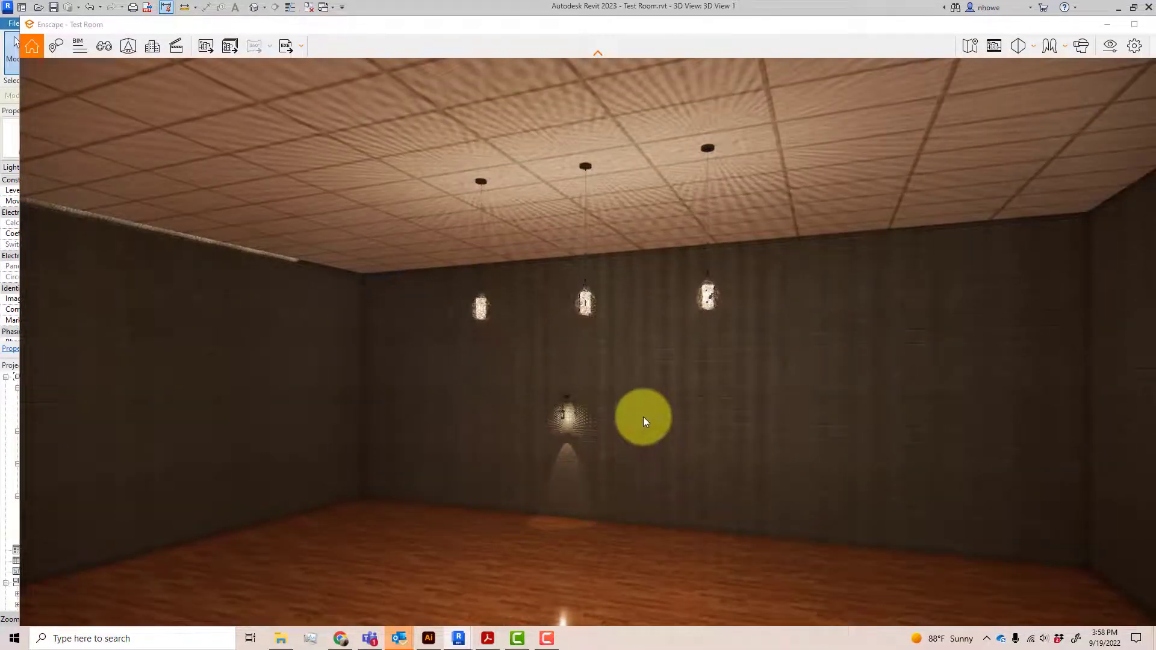
pyautogui.moveTo(643, 417); pyautogui.dragTo(613, 421, button='middle')
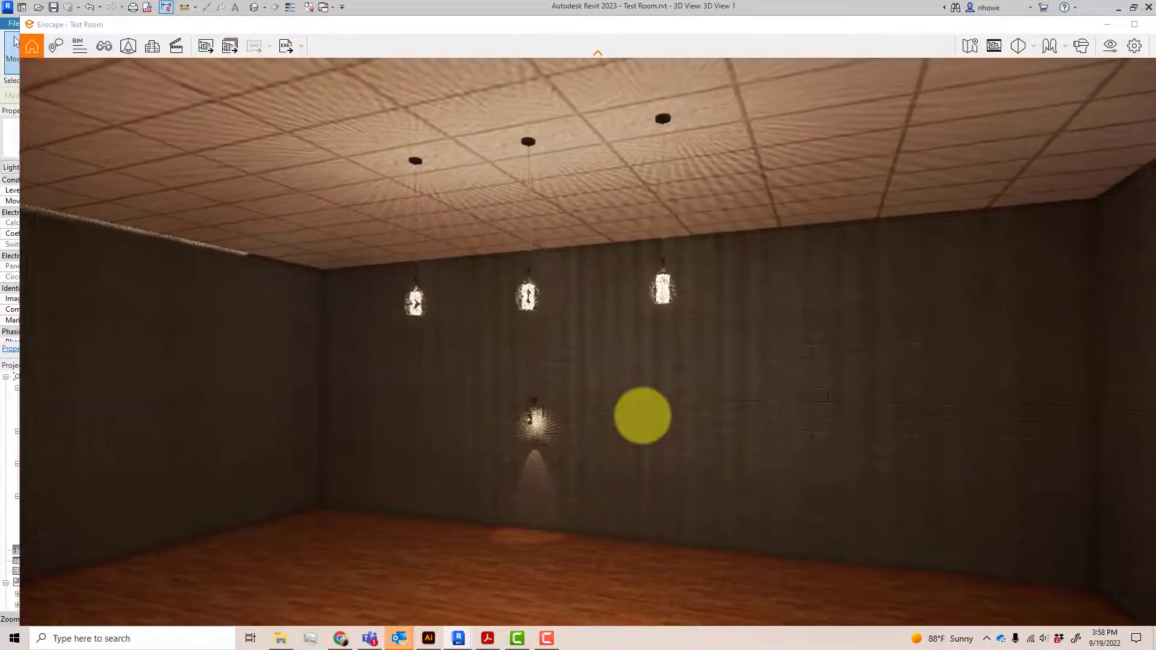
pyautogui.scroll(1, 543, 291)
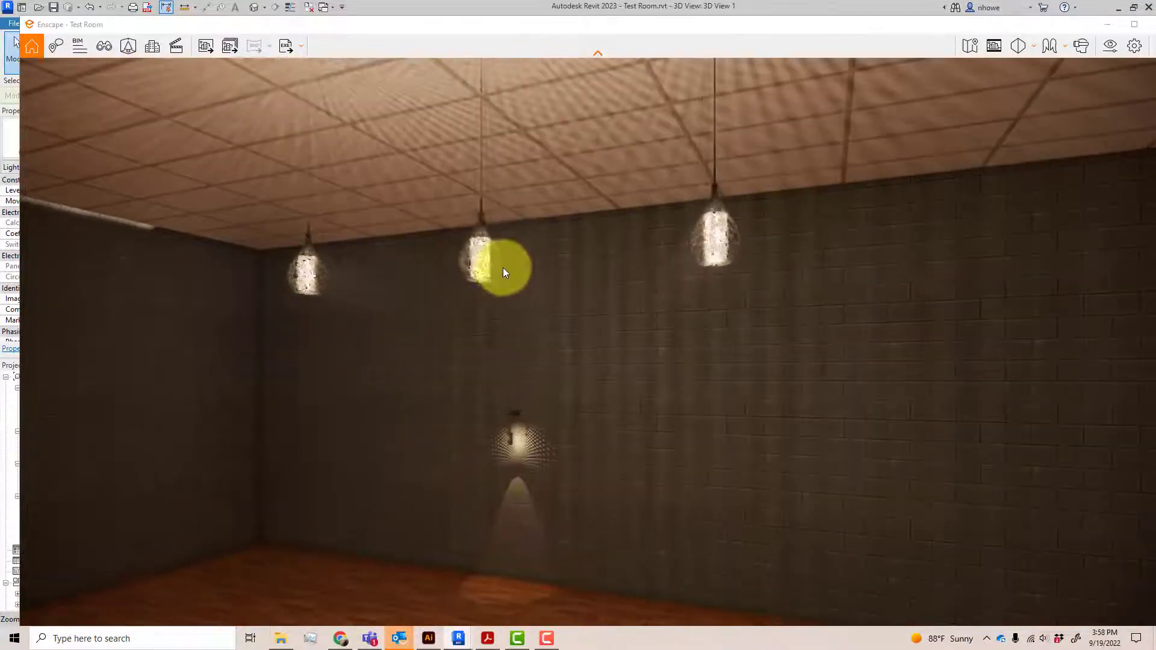
pyautogui.scroll(2, 479, 244)
pyautogui.scroll(2, 476, 266)
pyautogui.moveTo(475, 266); pyautogui.dragTo(513, 229, button='middle')
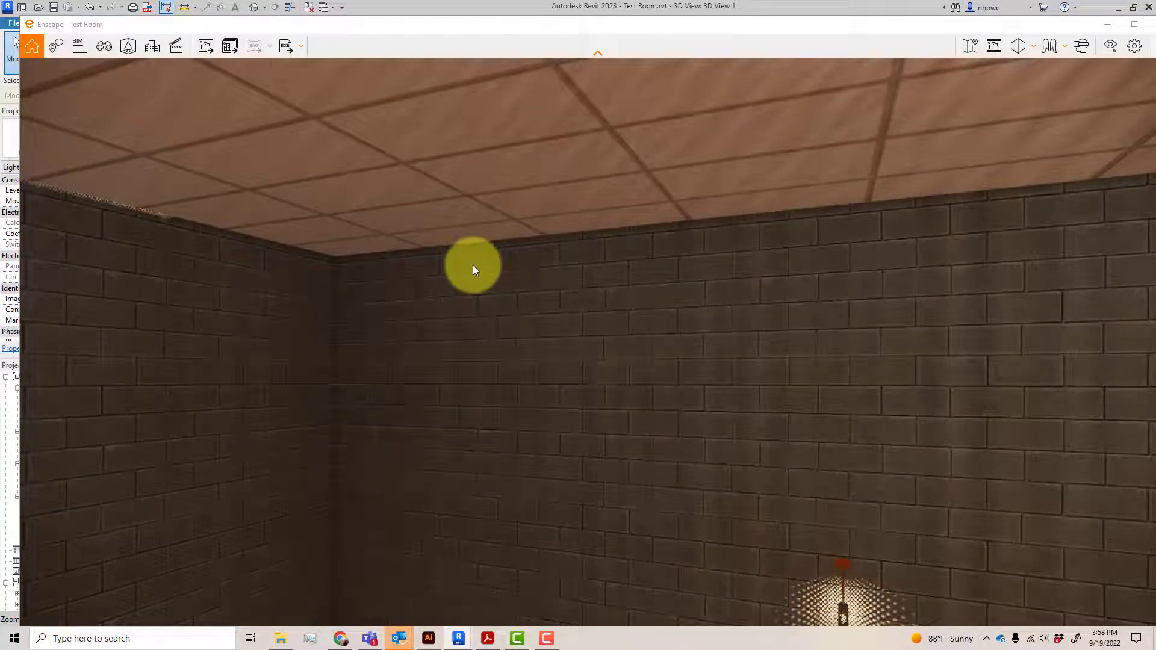
pyautogui.scroll(-2, 472, 265)
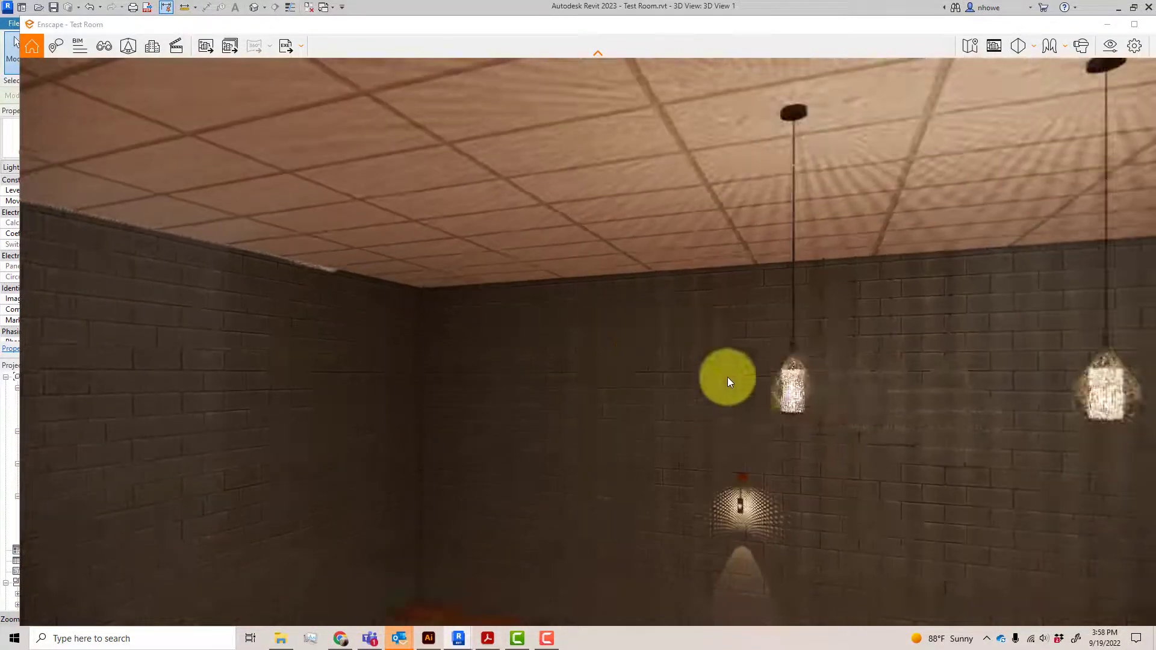
pyautogui.scroll(1, 759, 392)
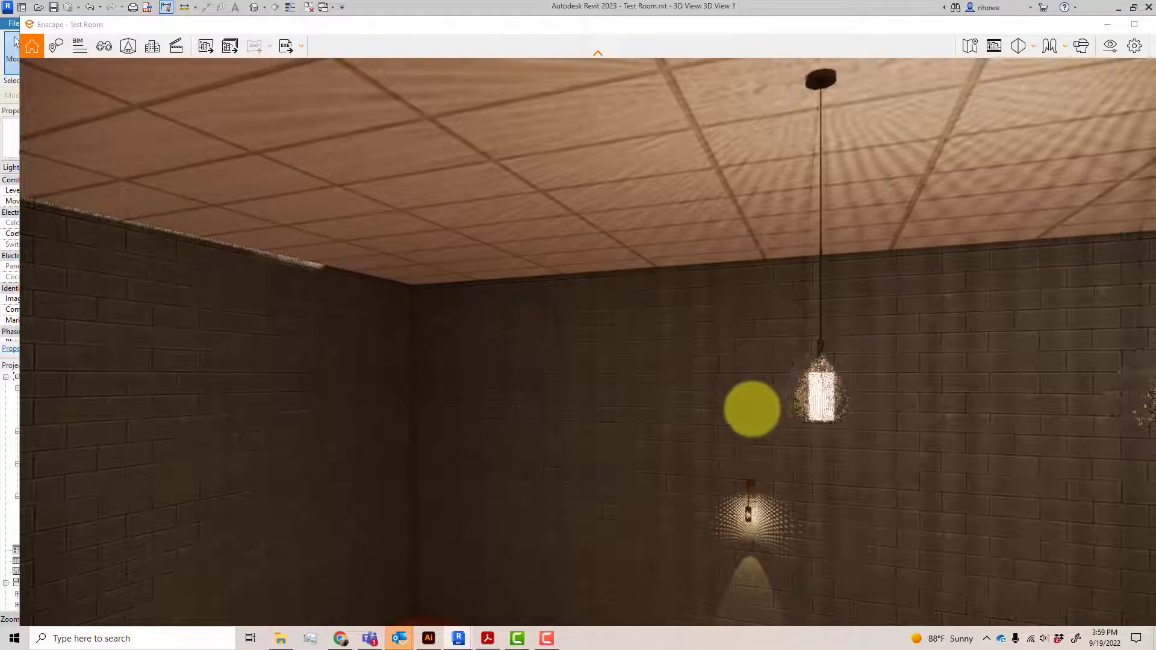
pyautogui.press('d')
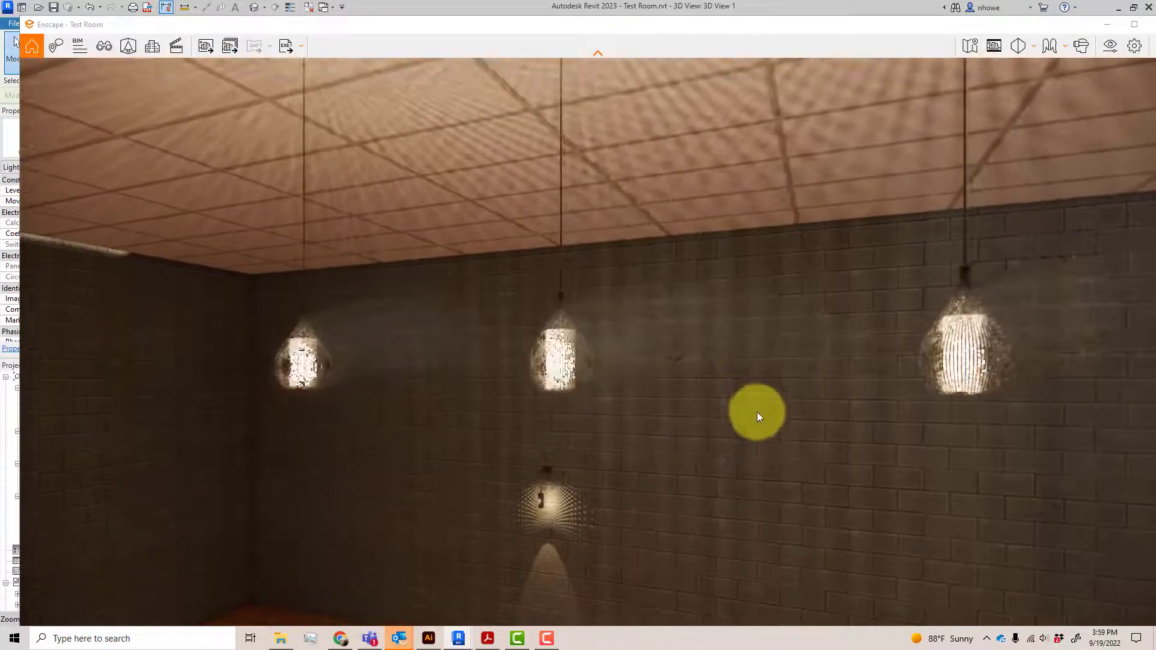
# Switch to Chrome, open the Lotus Dimmable Pendant page from AllModern's pendant listing, and examine its main product photo
pyautogui.click(340, 640)
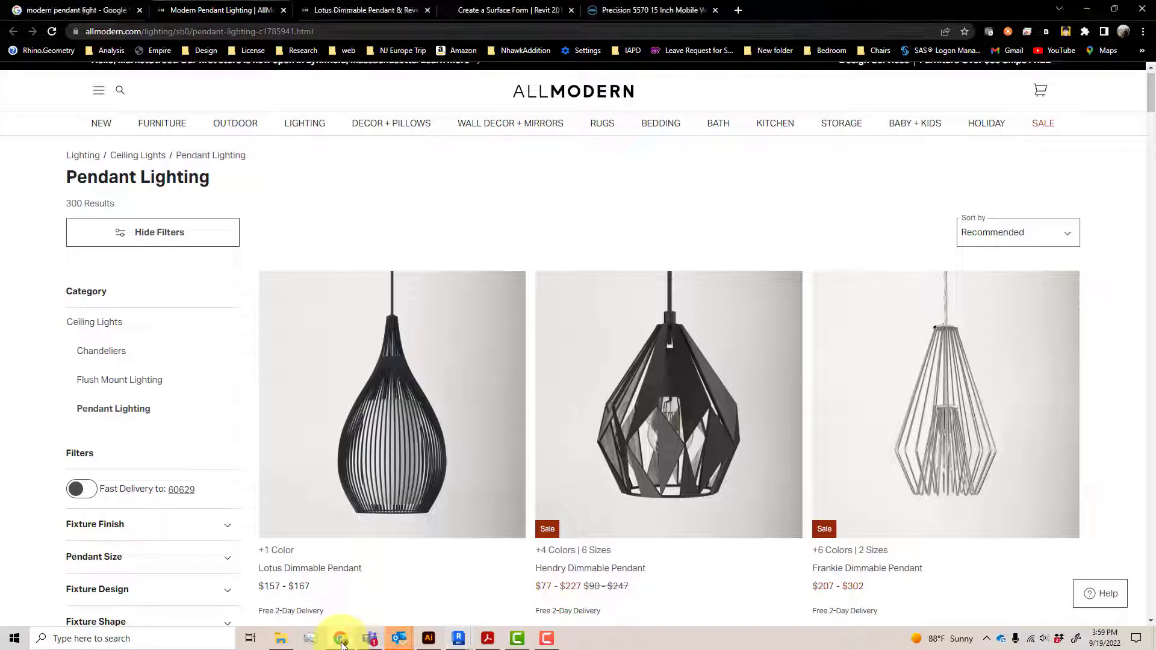
pyautogui.scroll(-7, 421, 454)
pyautogui.scroll(7, 421, 446)
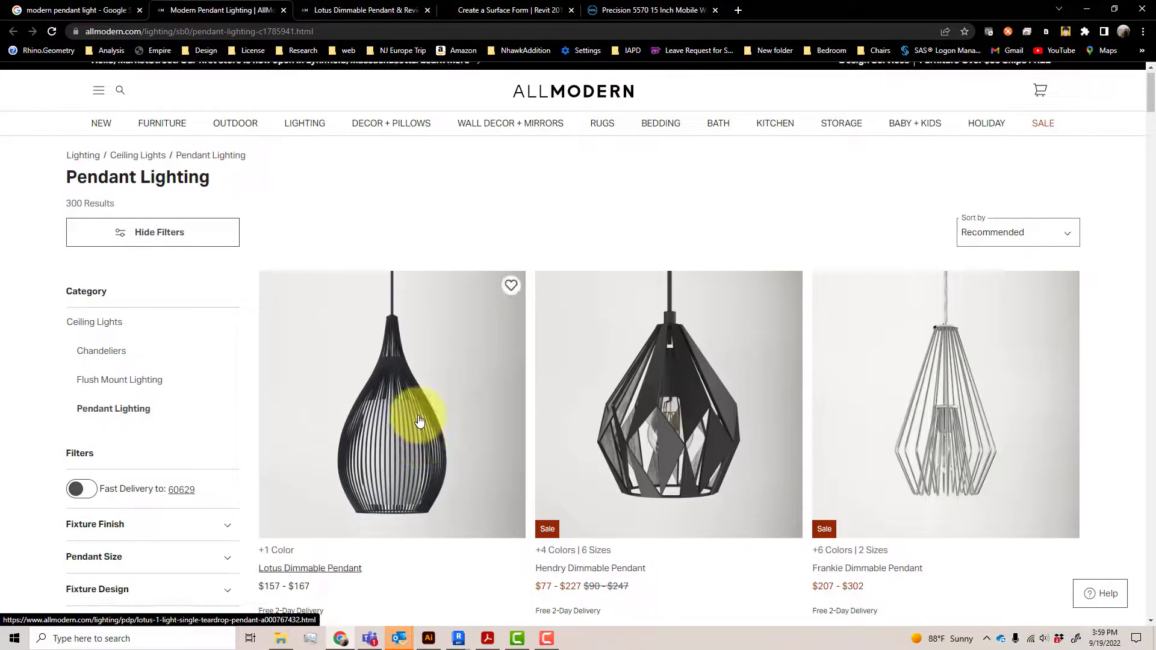
pyautogui.click(419, 421)
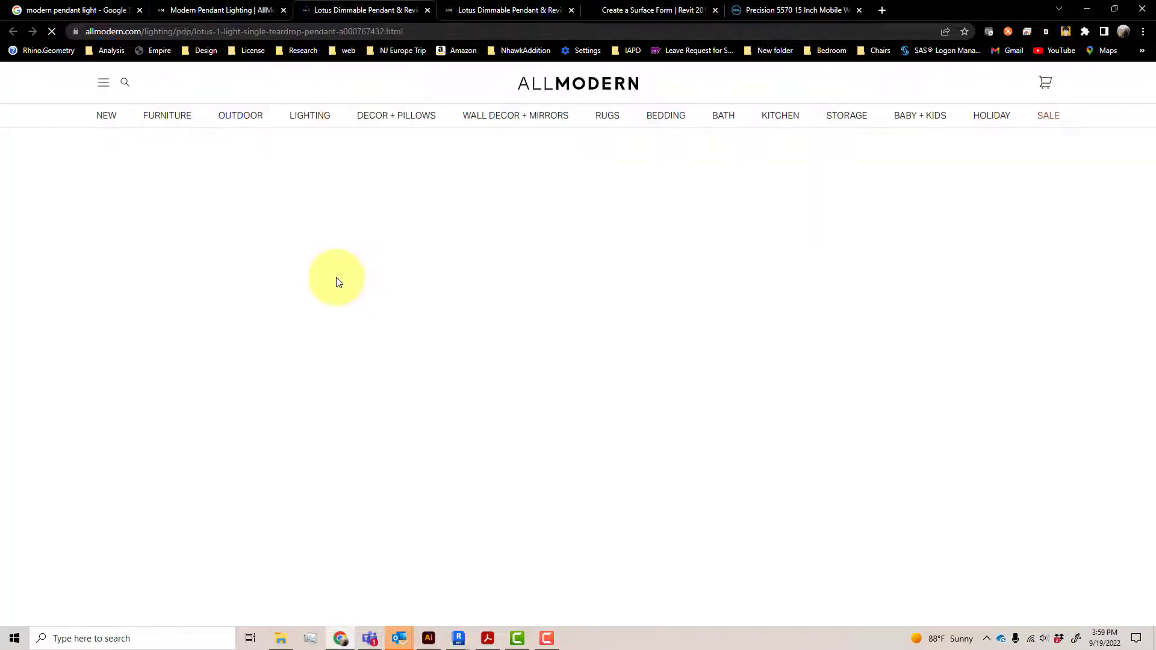
pyautogui.scroll(-7, 508, 346)
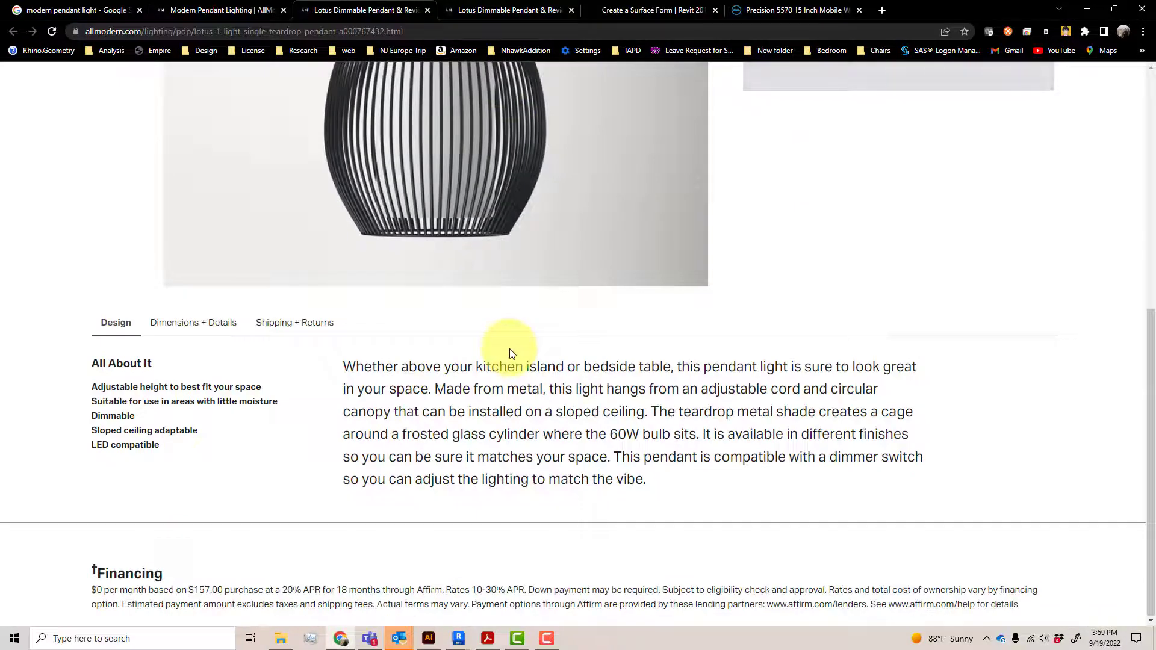
pyautogui.scroll(8, 559, 448)
pyautogui.scroll(-1, 542, 446)
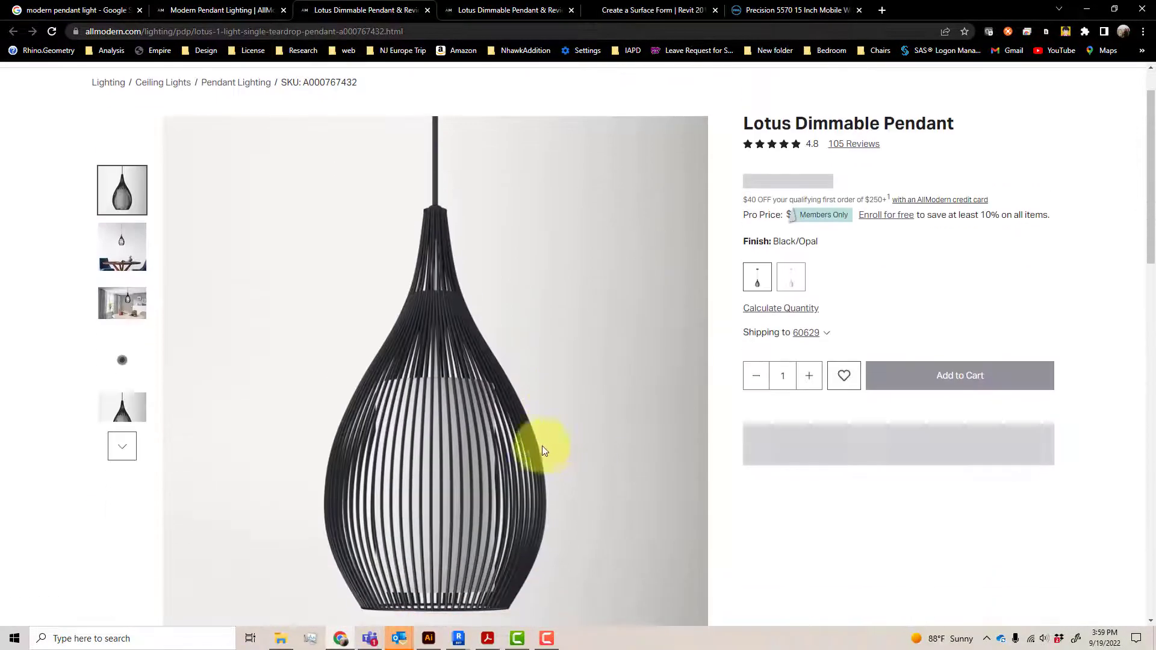
# Look through the Lotus Dimmable Pendant page for the customer review photos of installed lights
pyautogui.scroll(-20, 542, 446)
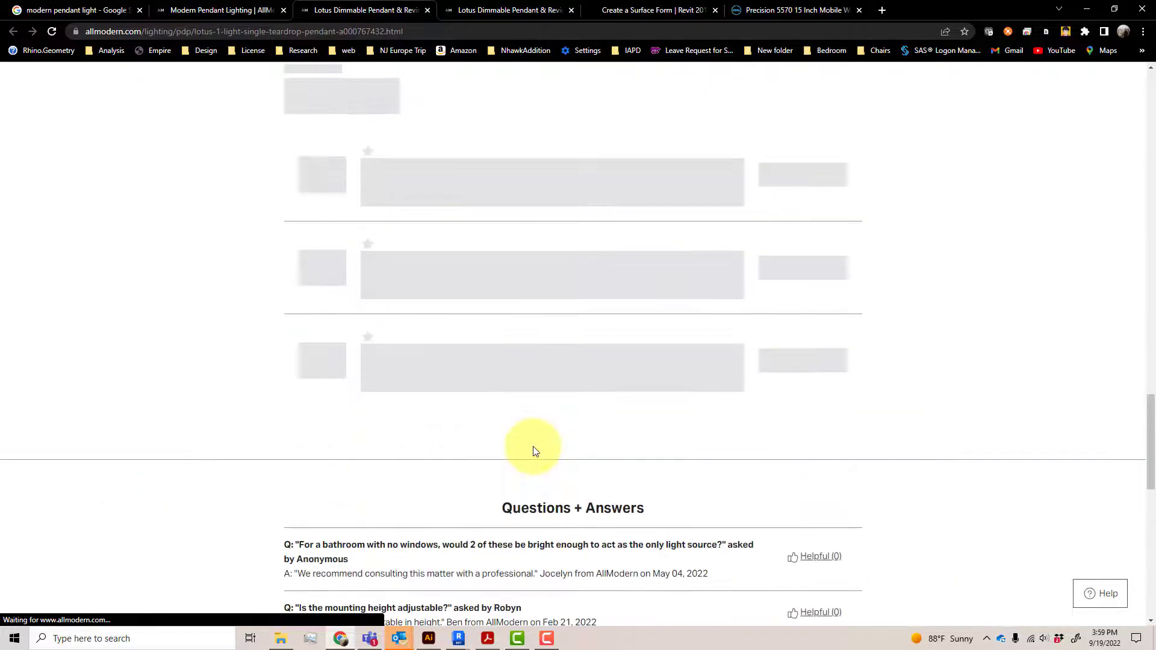
pyautogui.scroll(15, 535, 452)
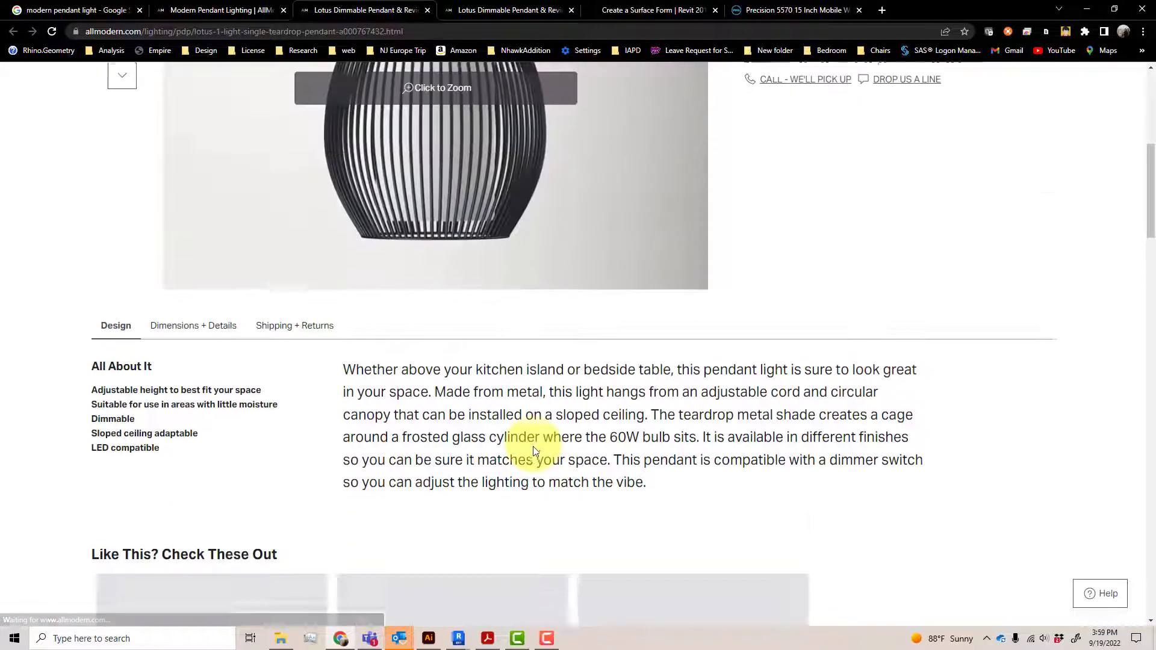
pyautogui.scroll(-10, 531, 439)
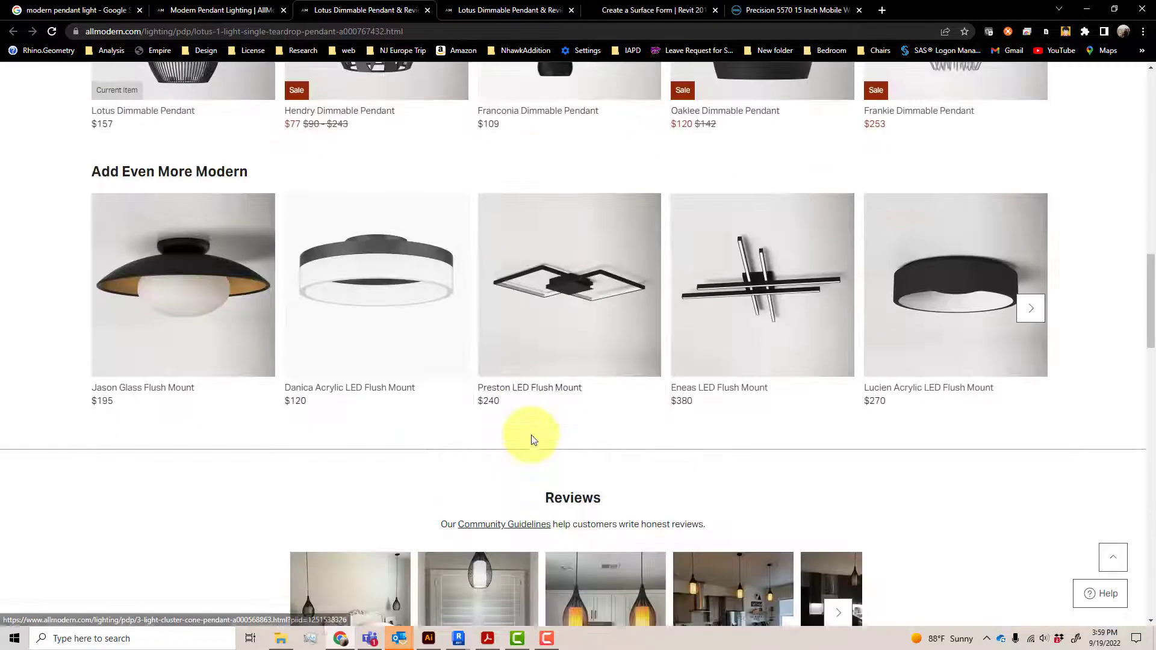
pyautogui.scroll(-3, 531, 440)
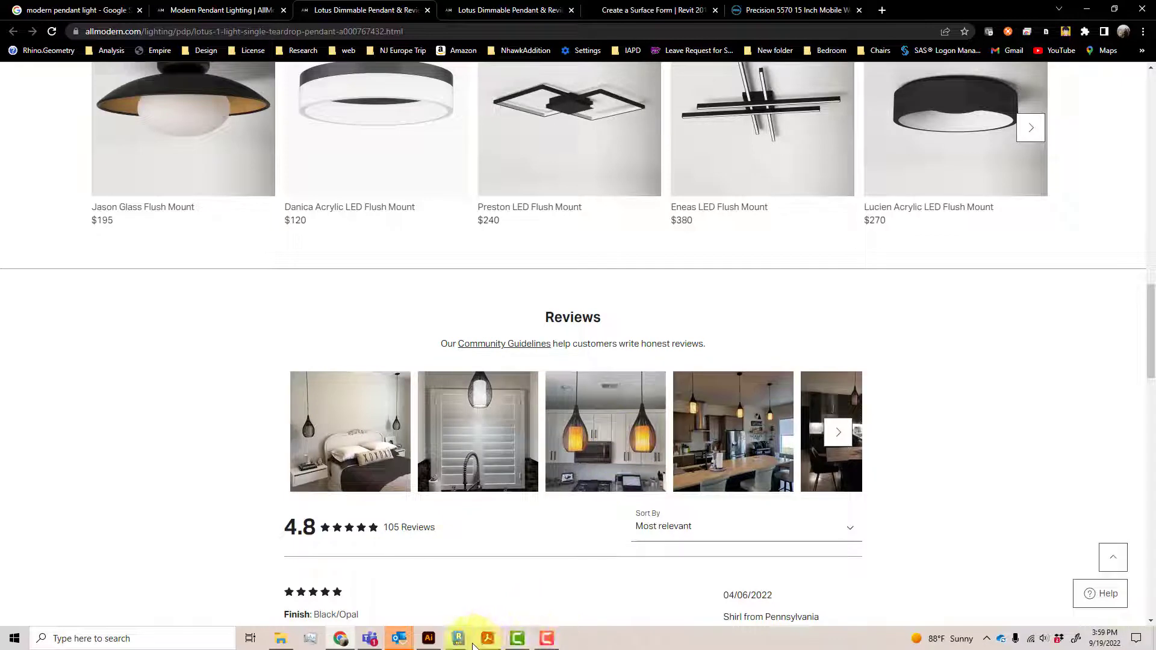
# Return to the Enscape rendering of Test Room and compare the three modeled pendants with the reference product
pyautogui.moveTo(465, 645)
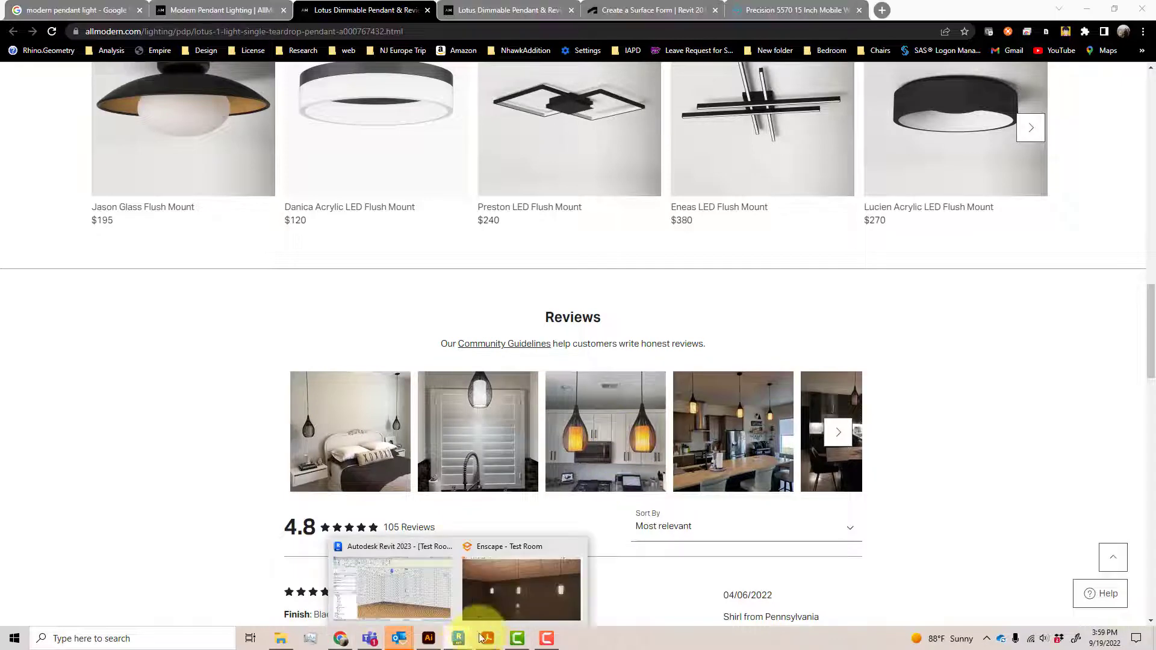
pyautogui.click(507, 610)
pyautogui.scroll(-1, 684, 500)
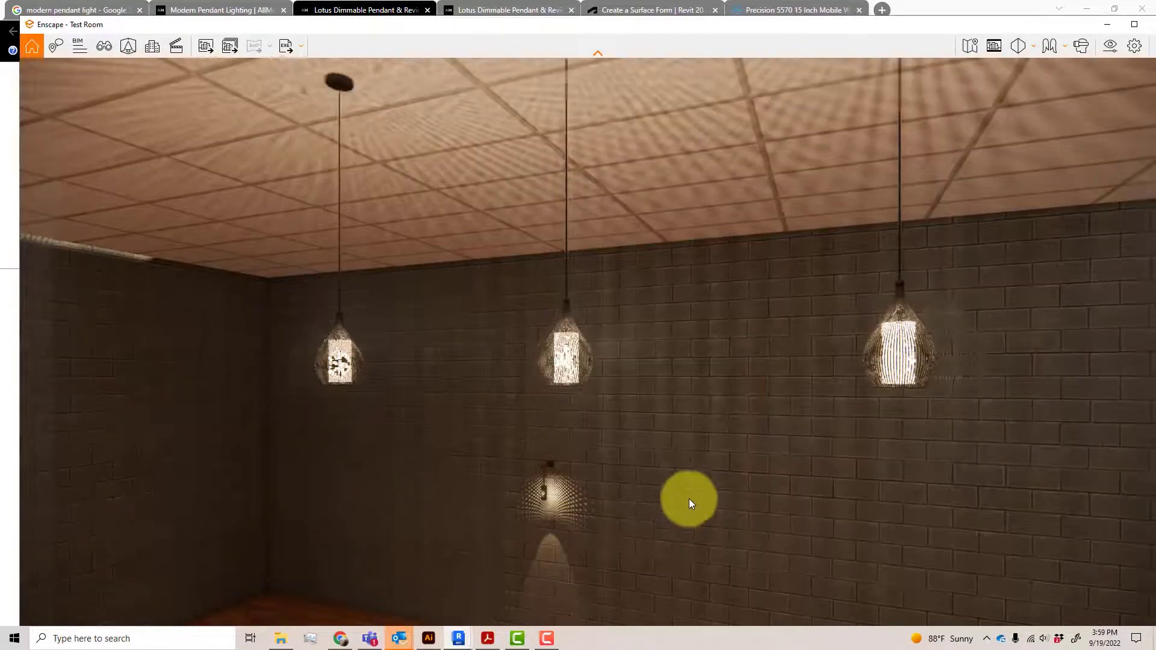
pyautogui.moveTo(748, 497); pyautogui.dragTo(601, 485, button='middle')
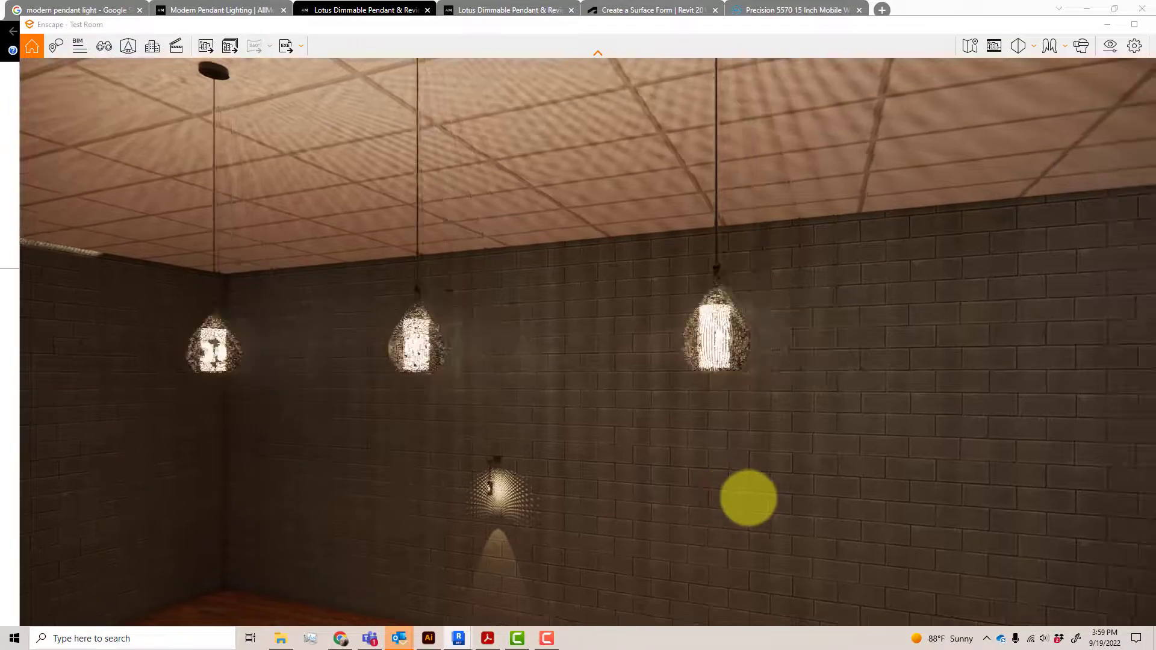
pyautogui.scroll(-1, 735, 482)
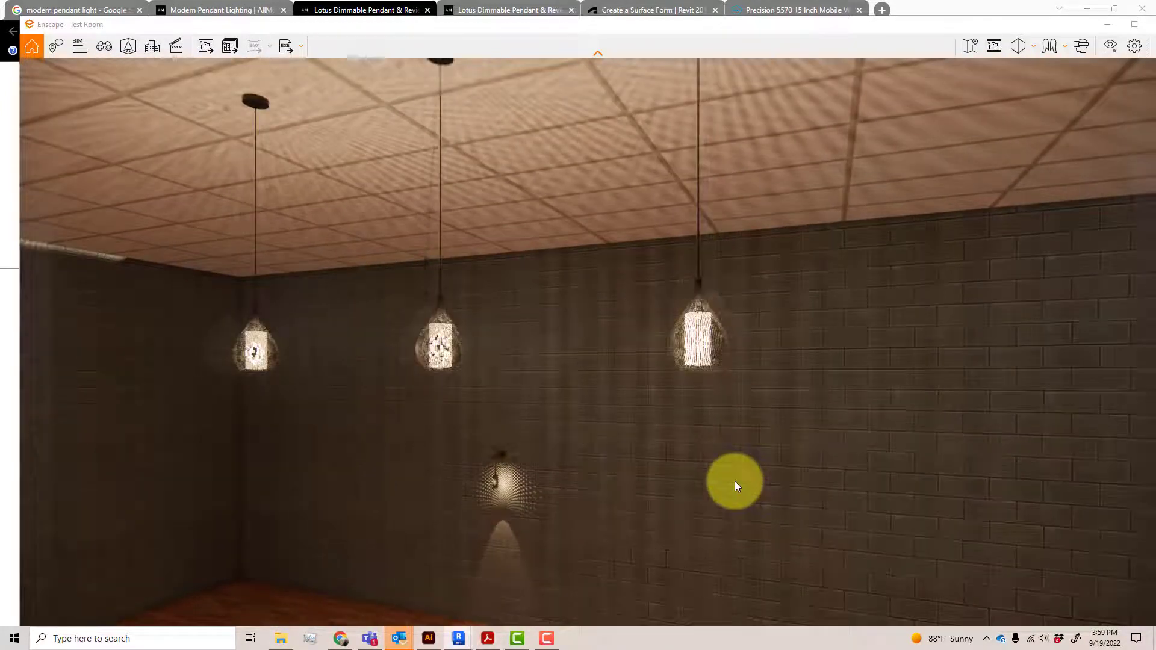